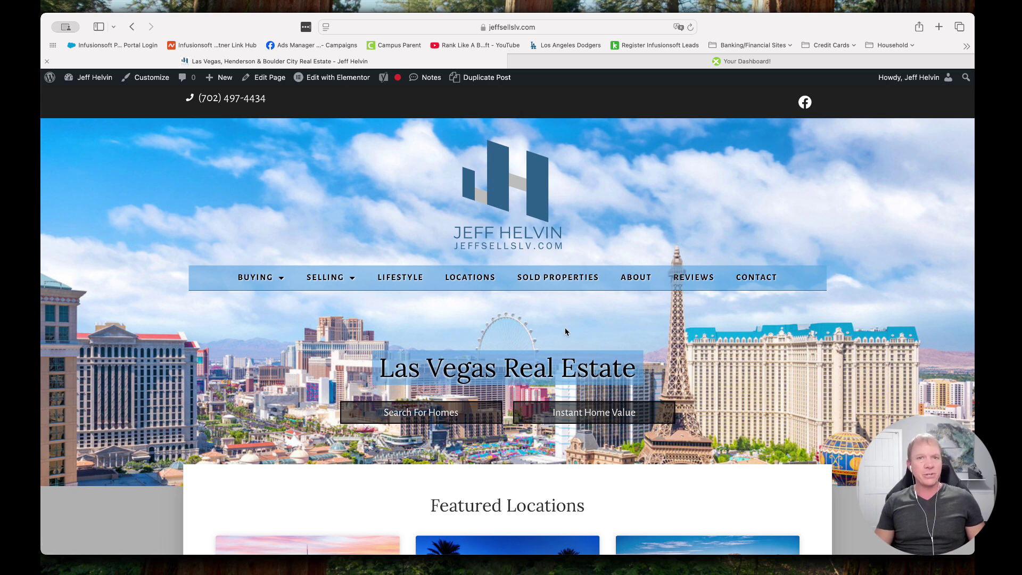
Step: Open the site's Locations page and look over the city cards under Browse by City
scroll(593, 339, "up", 2)
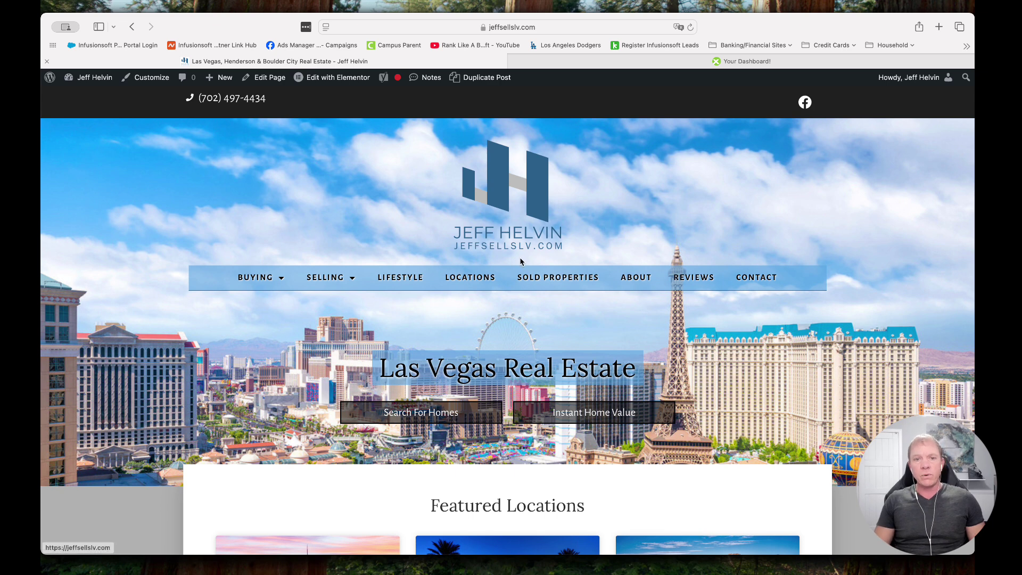
scroll(405, 241, "down", 2)
left_click(475, 226)
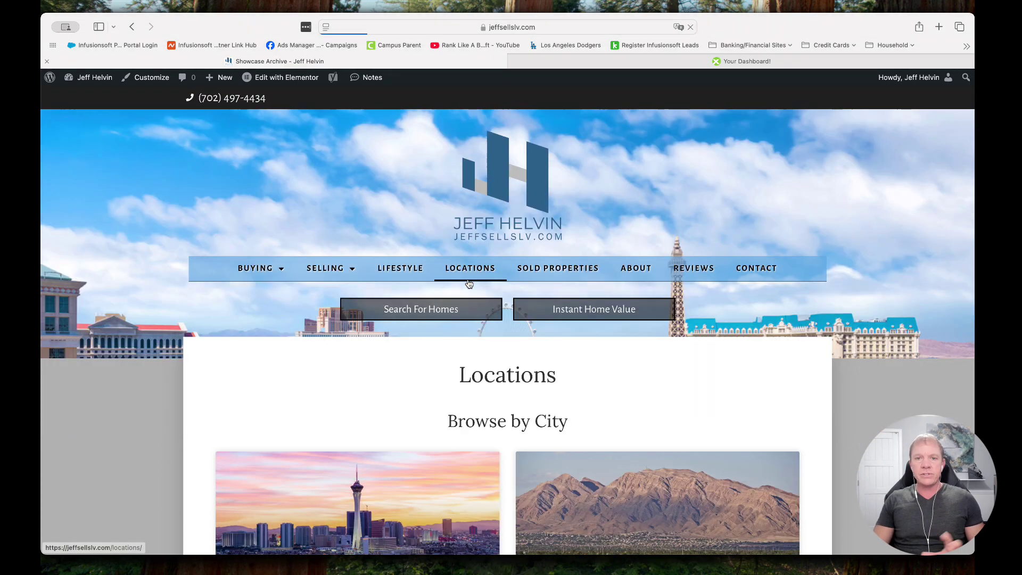
scroll(470, 285, "down", 5)
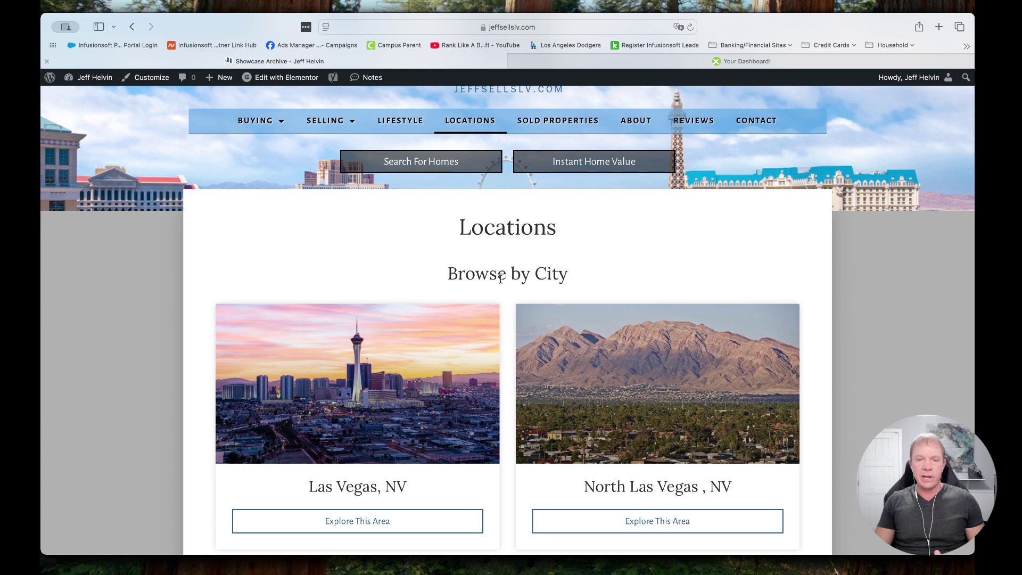
scroll(512, 277, "down", 3)
scroll(513, 279, "down", 5)
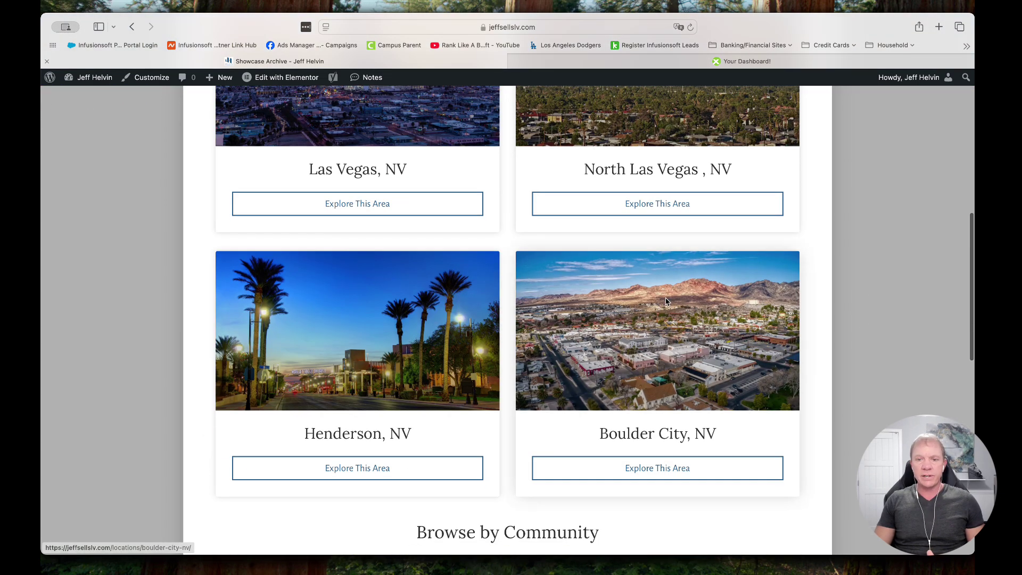
scroll(509, 290, "up", 3)
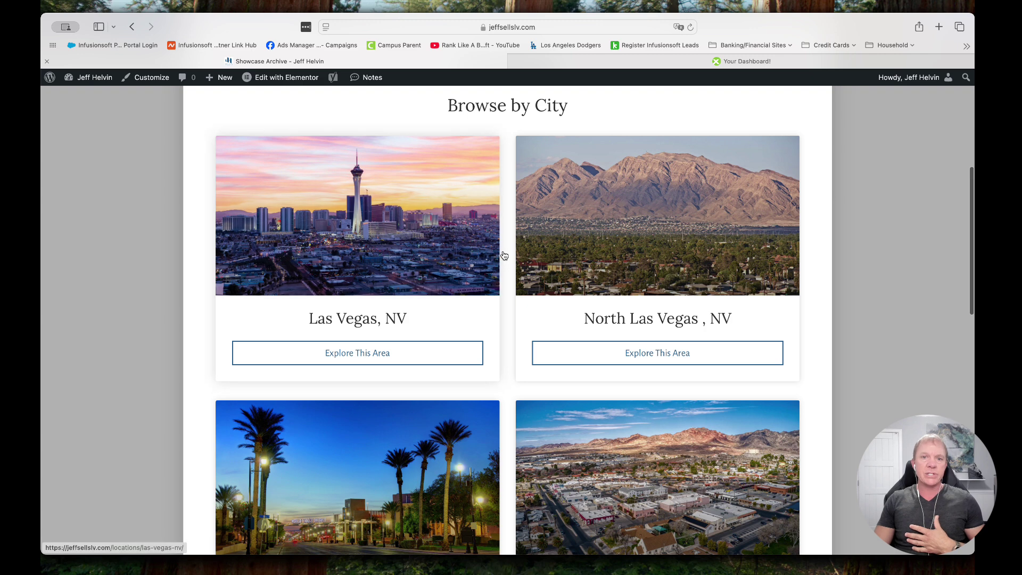
scroll(505, 259, "up", 1)
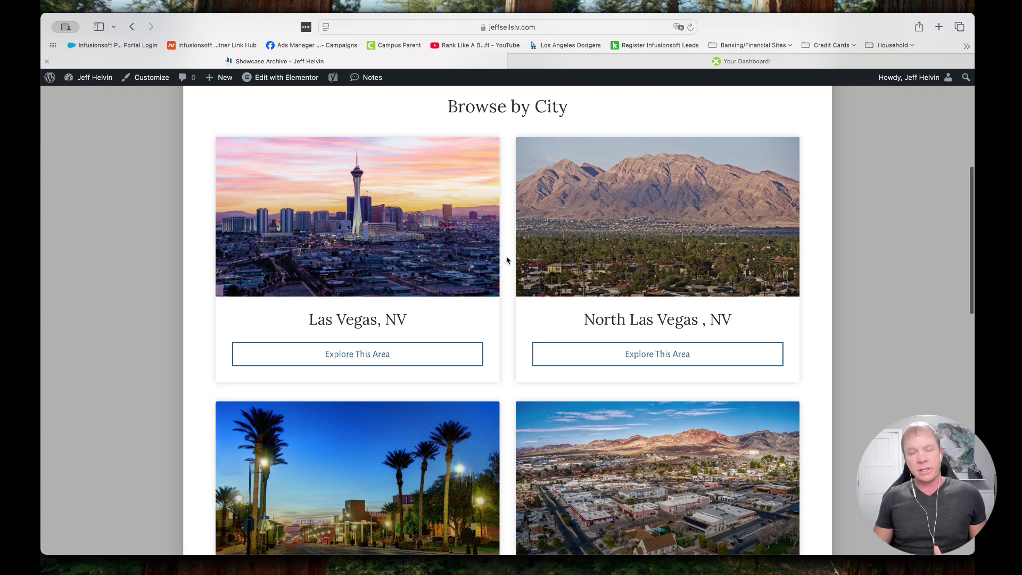
scroll(506, 272, "down", 3)
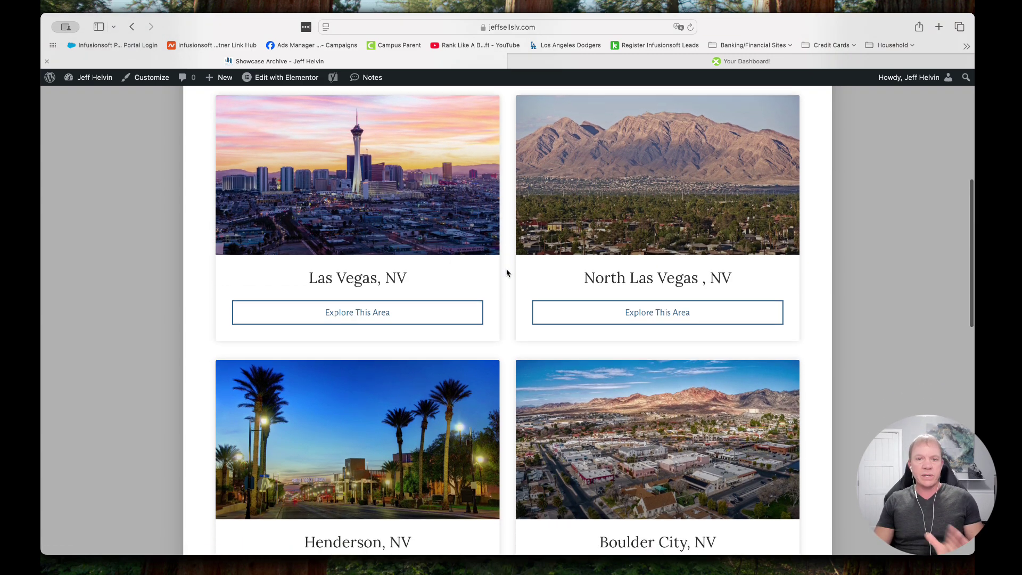
scroll(498, 330, "up", 4)
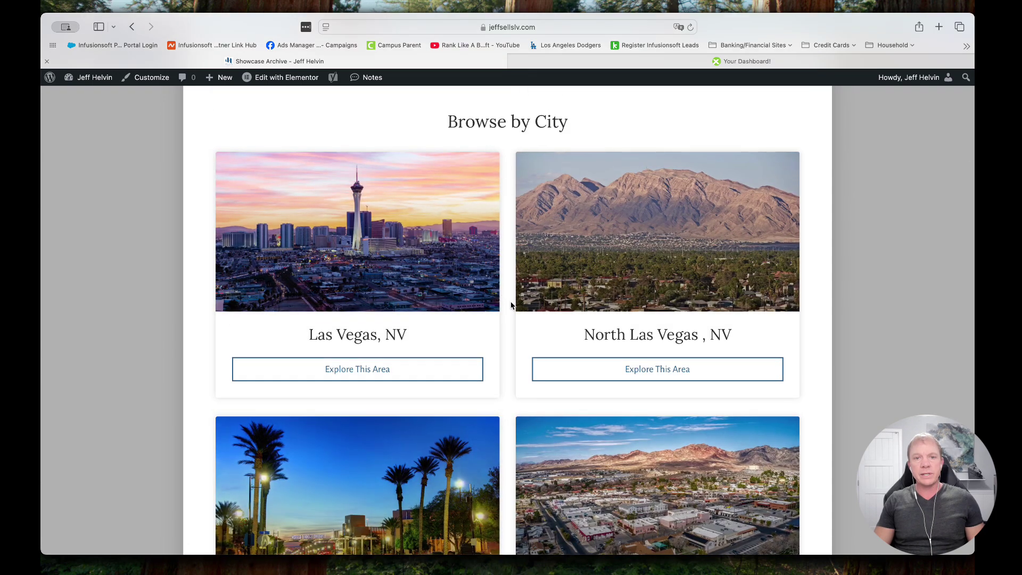
Step: Open the Las Vegas, NV location page and examine its price links, homes for sale, market report and area articles
left_click(417, 268)
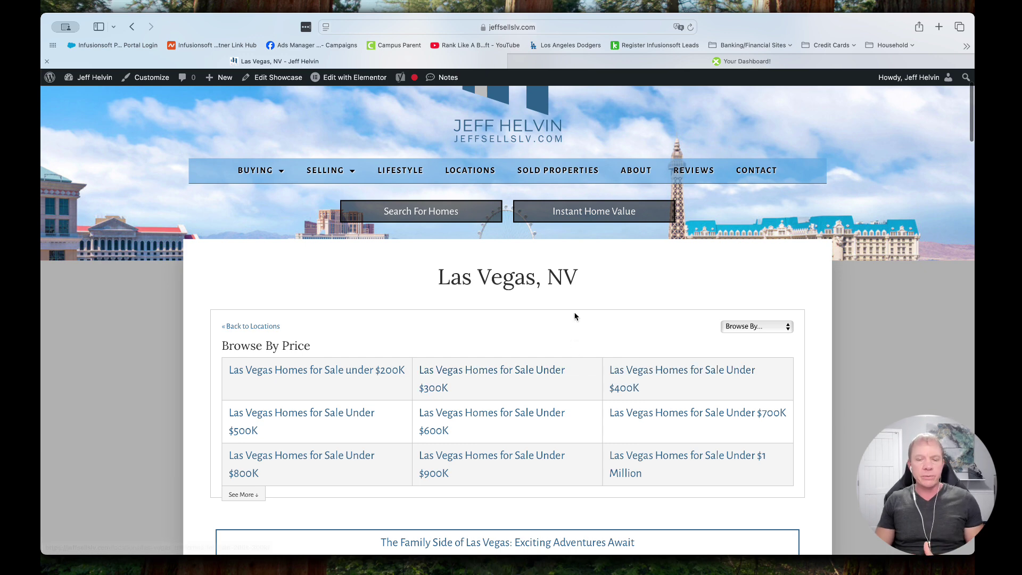
scroll(595, 330, "down", 1)
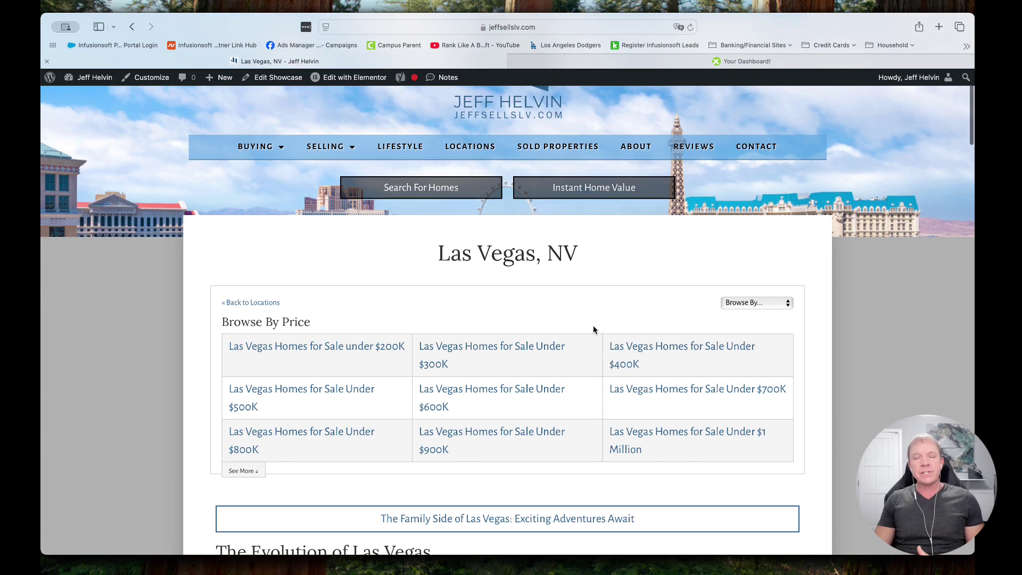
scroll(593, 327, "down", 3)
scroll(593, 320, "up", 3)
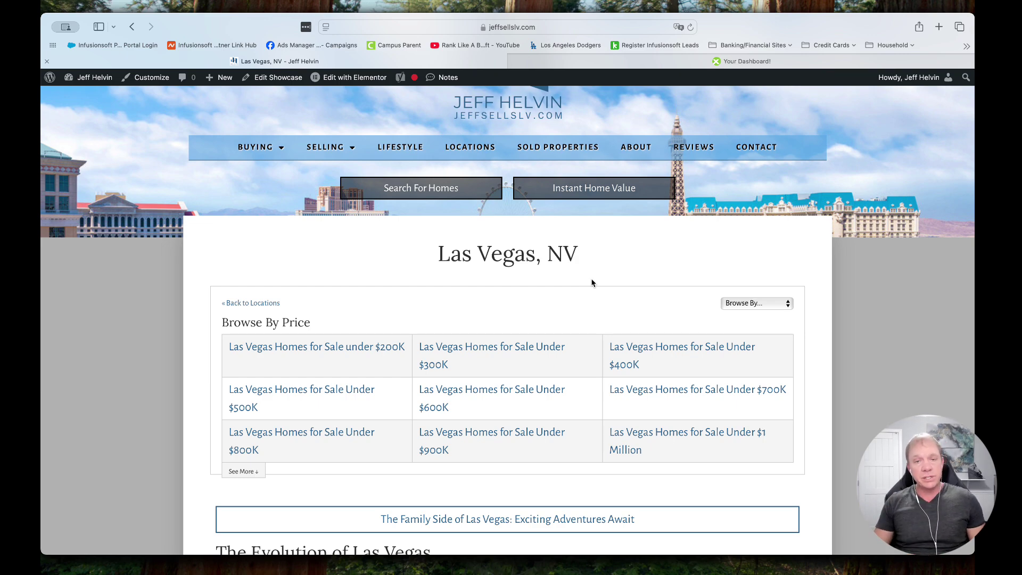
scroll(593, 283, "down", 10)
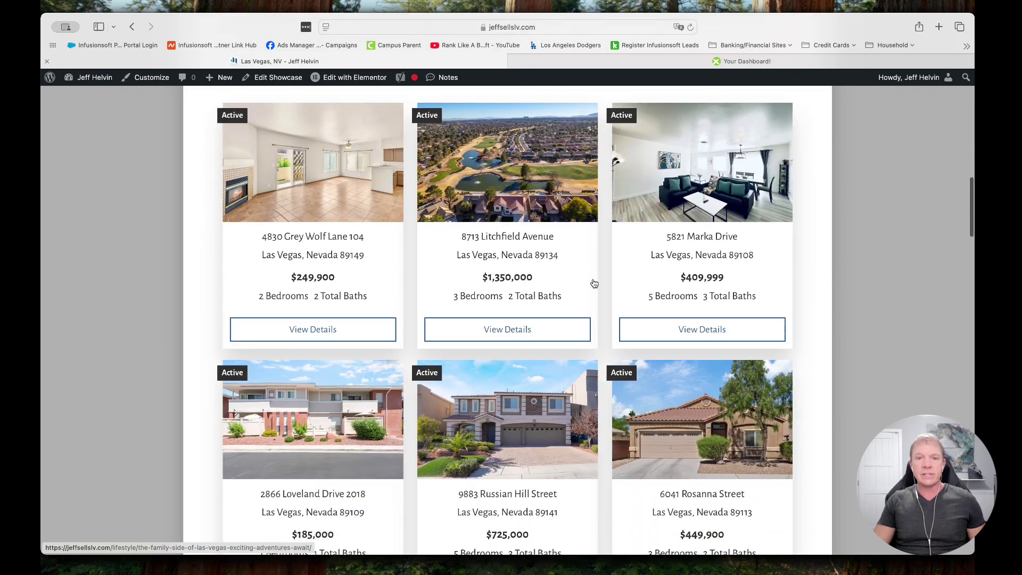
scroll(594, 283, "up", 5)
scroll(595, 283, "up", 10)
scroll(493, 279, "down", 4)
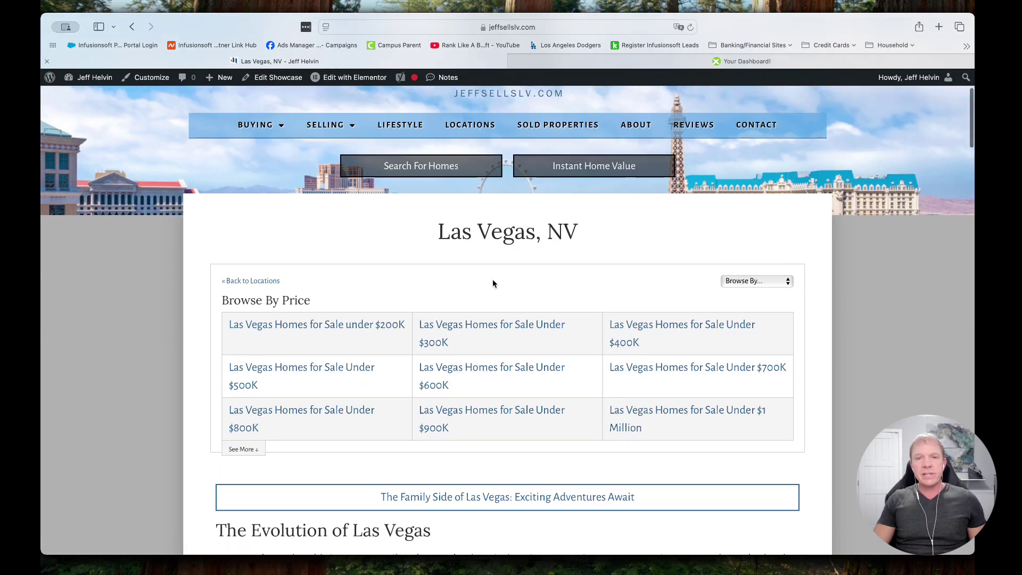
scroll(493, 284, "down", 10)
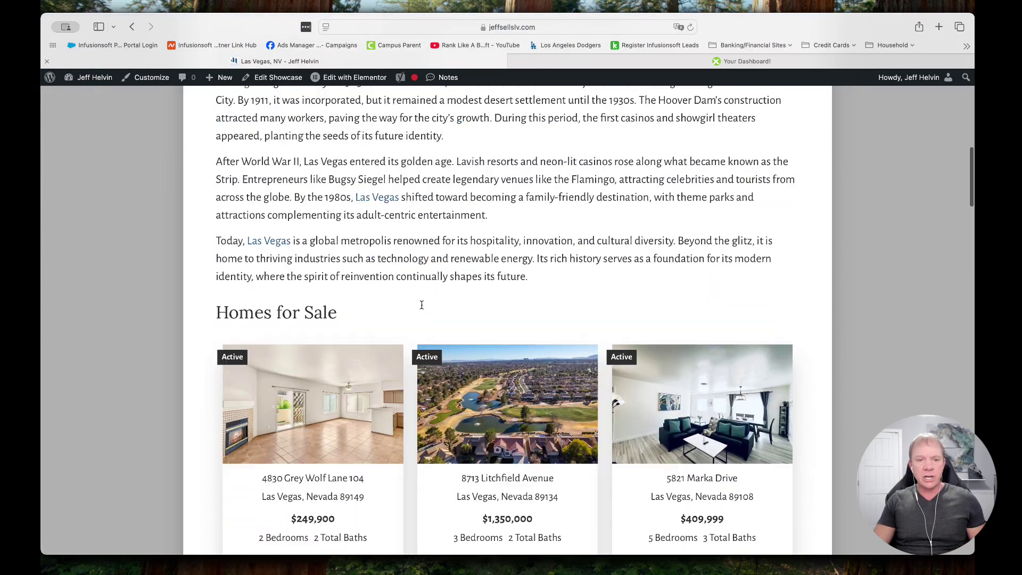
scroll(426, 304, "down", 15)
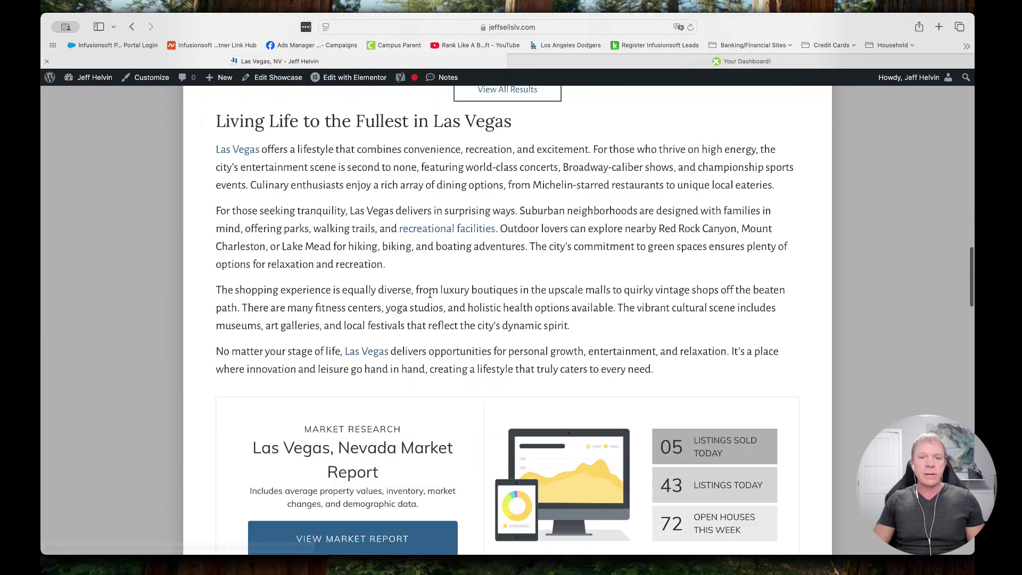
scroll(431, 293, "down", 15)
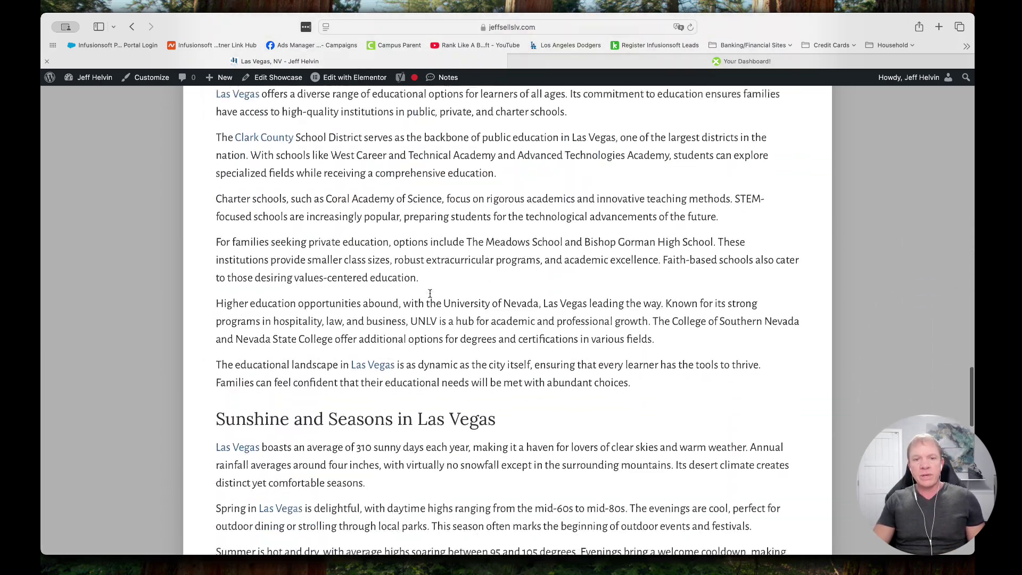
scroll(379, 263, "up", 20)
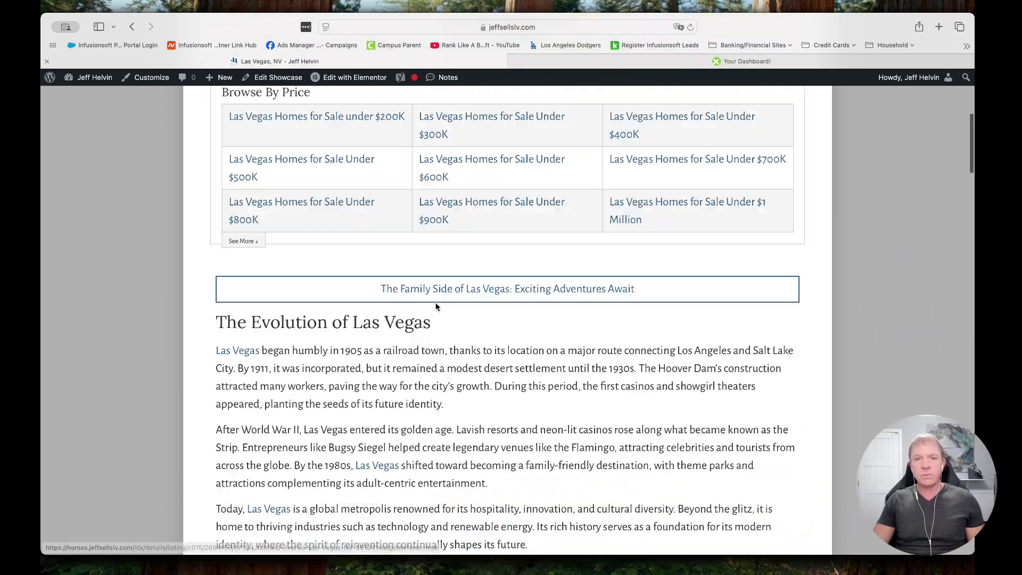
scroll(435, 308, "down", 5)
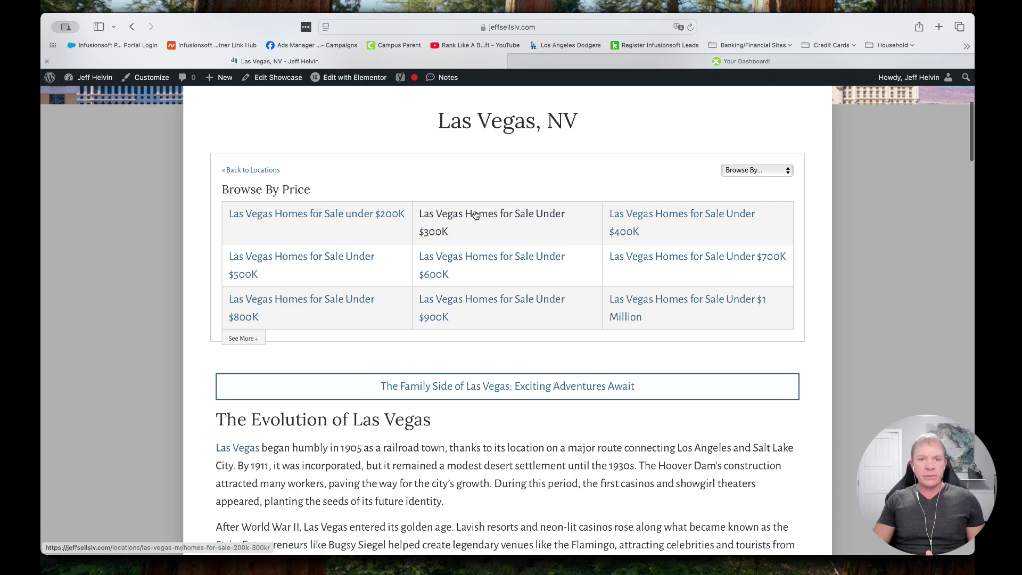
Step: Open Las Vegas Homes for Sale Under $400K, review its listings, and return to the Las Vegas, NV page
left_click(666, 219)
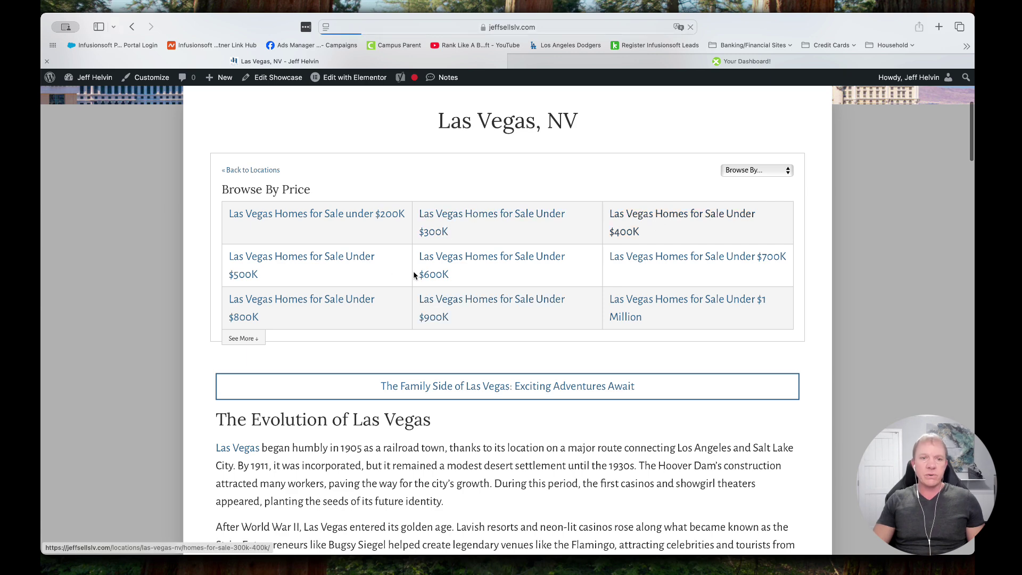
scroll(401, 344, "down", 10)
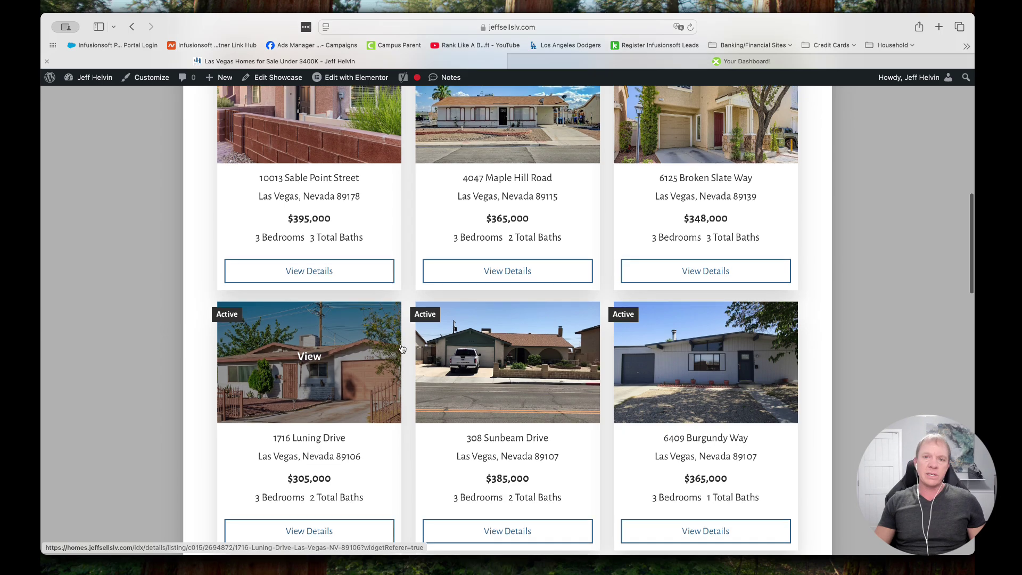
scroll(402, 349, "down", 8)
scroll(402, 348, "up", 7)
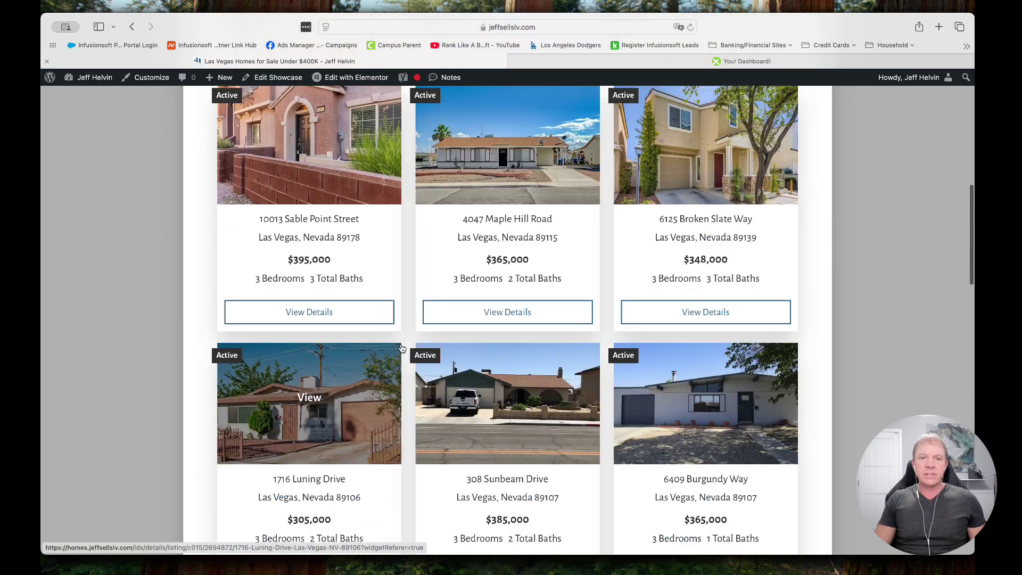
scroll(402, 349, "up", 8)
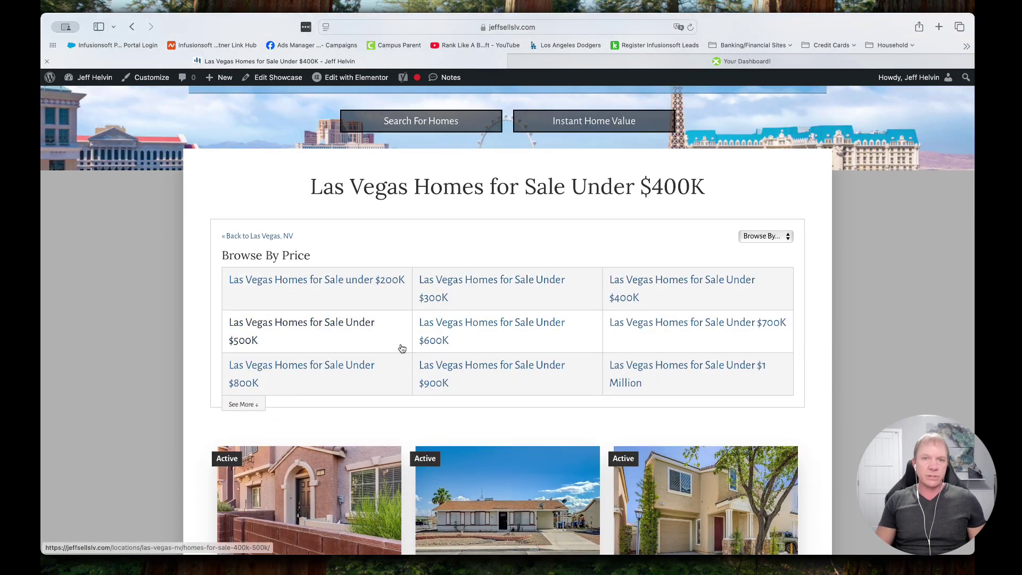
left_click(402, 349)
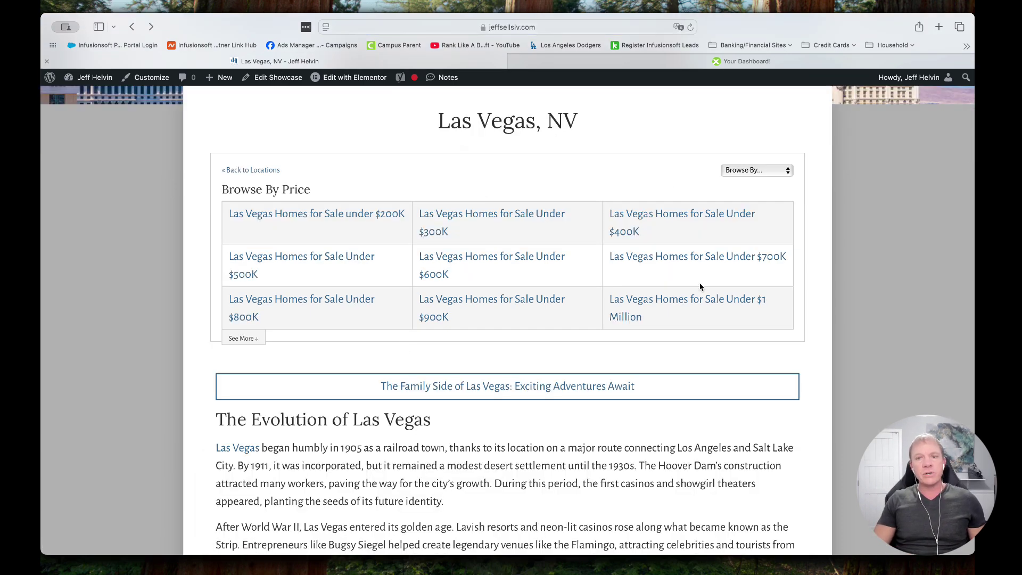
Step: Set the Las Vegas page to browse by Features, and switch it to High Rise Condos
left_click(751, 171)
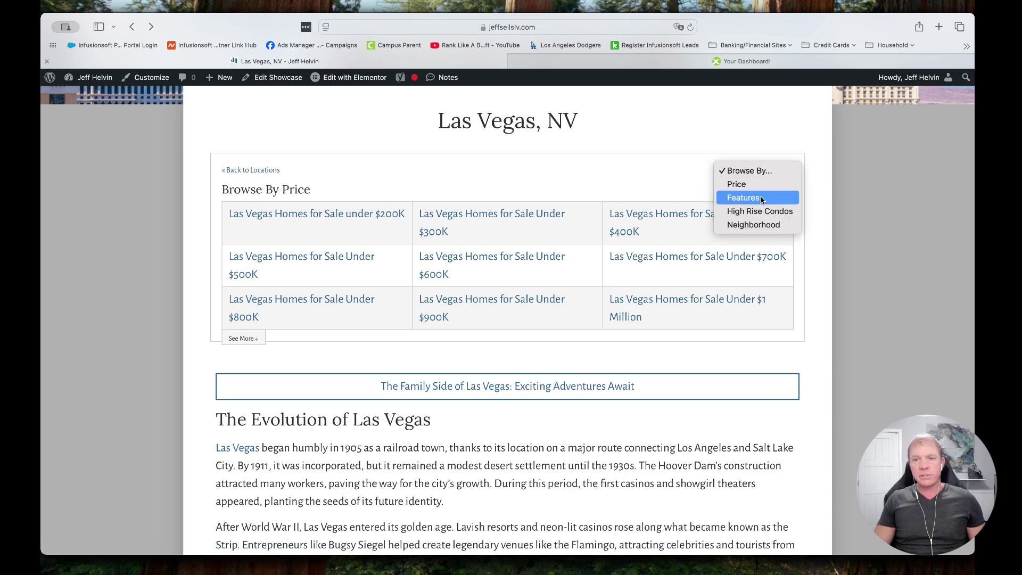
left_click(761, 198)
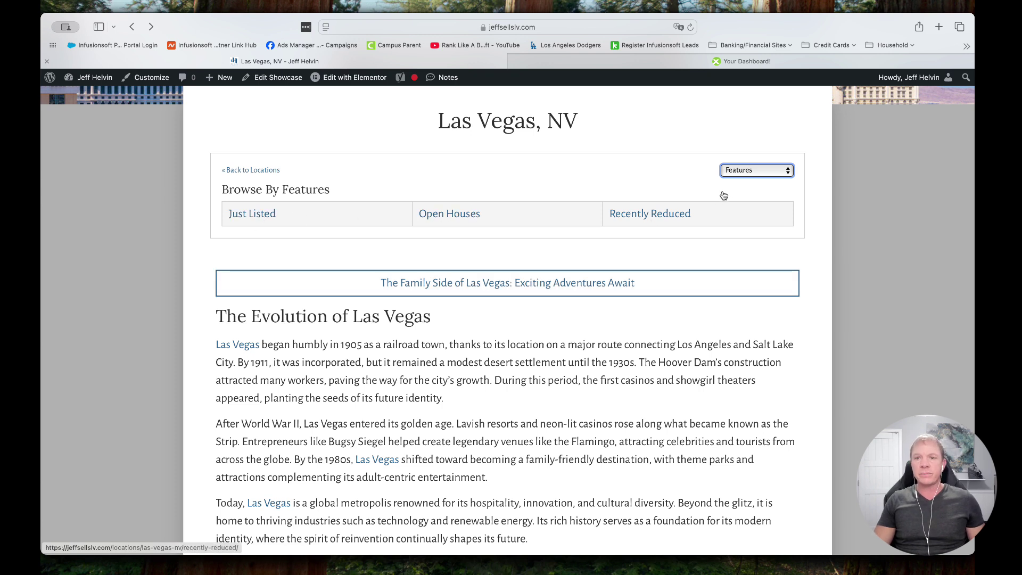
left_click(733, 172)
left_click(739, 184)
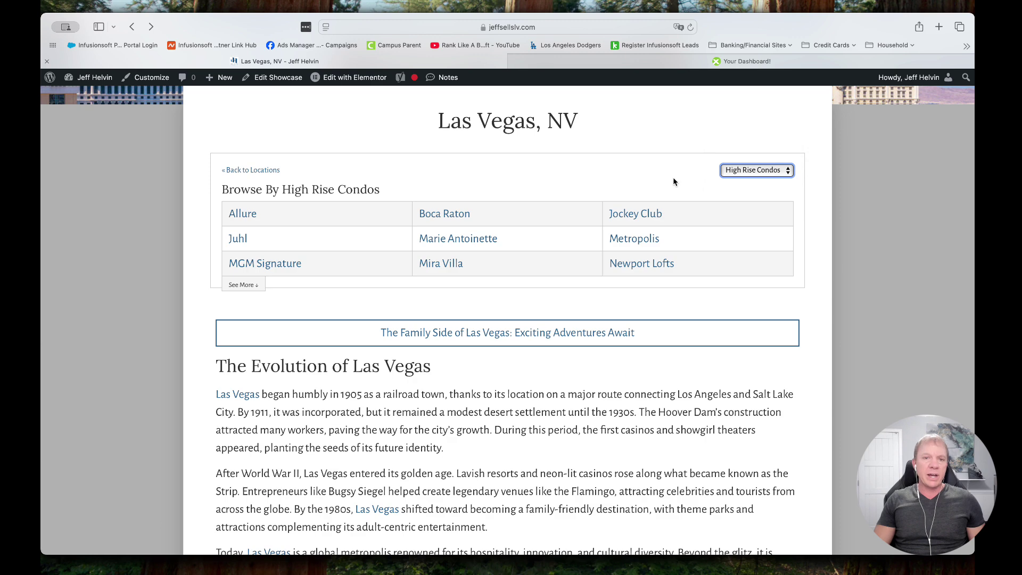
Step: Expand the High Rise Condos table to show every building and look over the full list
left_click(242, 285)
scroll(512, 224, "down", 3)
scroll(463, 290, "up", 2)
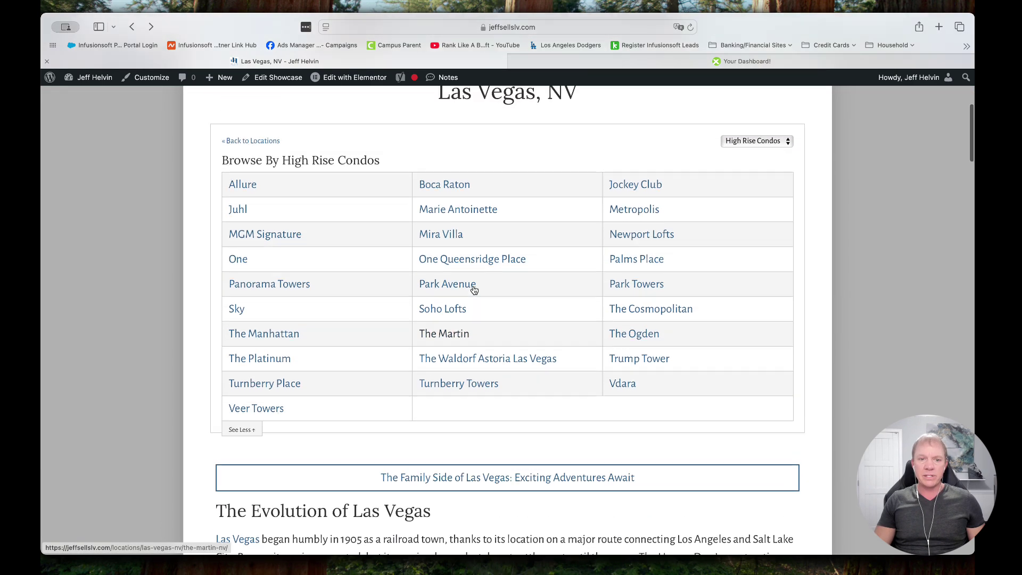
Step: Open the Newport Lofts page, review its condo listings, and return to the Las Vegas, NV page
left_click(650, 236)
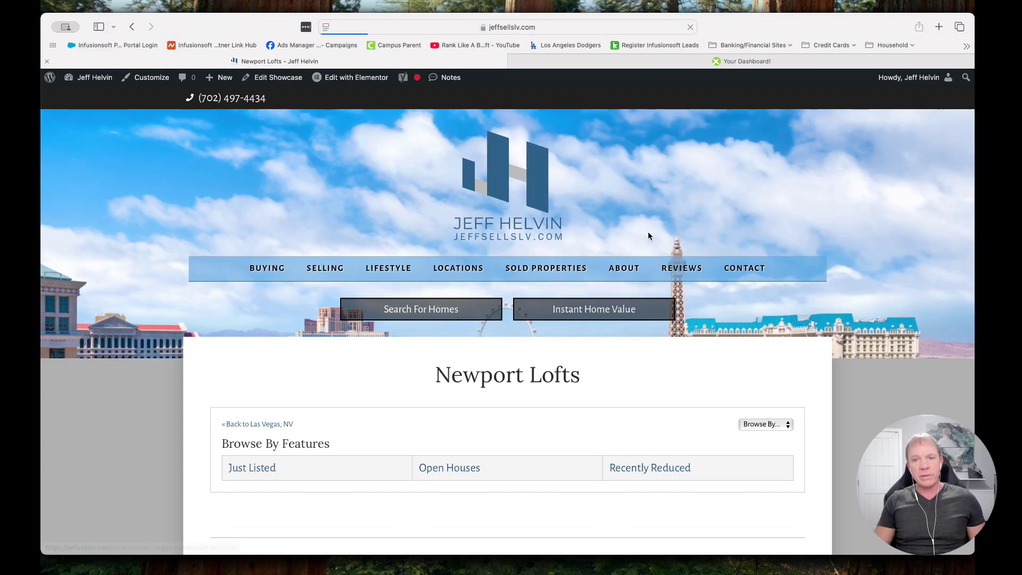
scroll(531, 246, "down", 6)
scroll(533, 250, "down", 4)
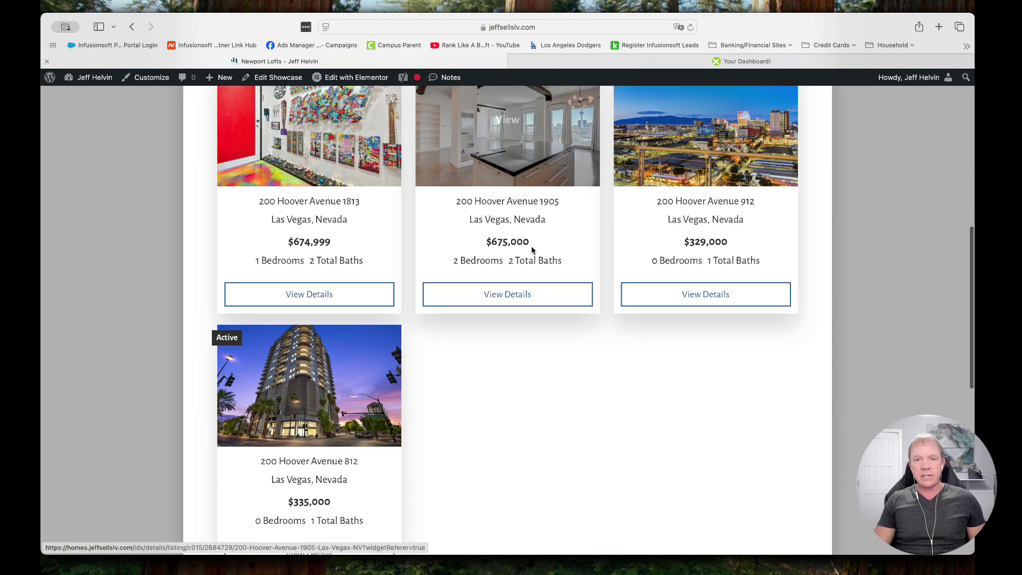
scroll(532, 250, "up", 2)
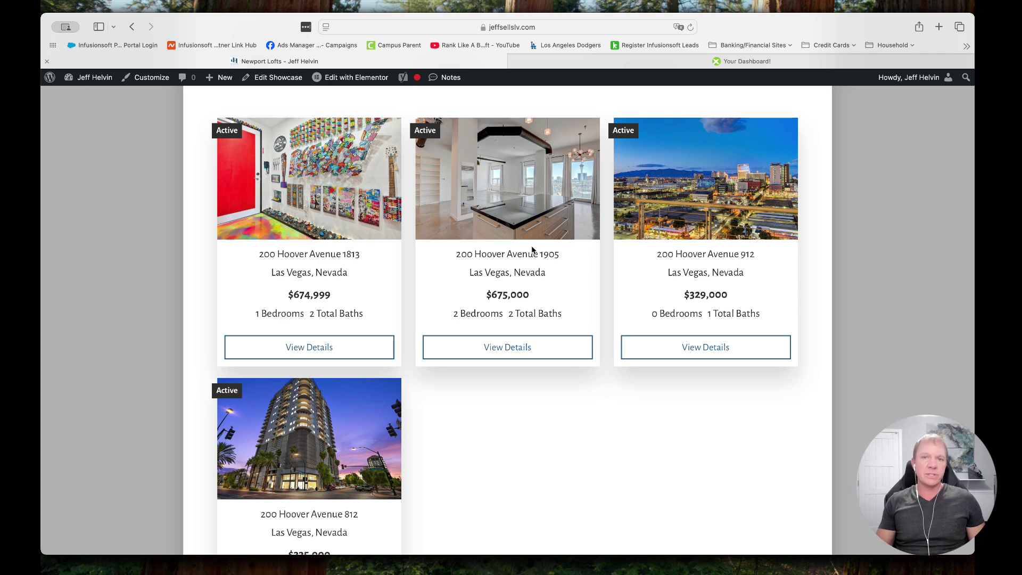
key("super+bracketleft")
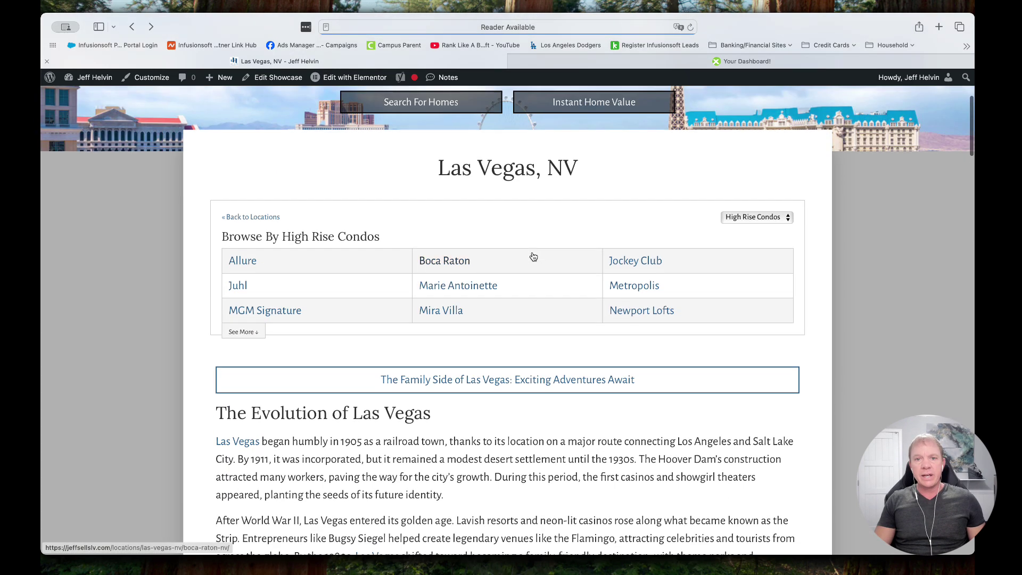
Step: Open the Metropolis high-rise page, highlight its title, and review its active condo listings
scroll(533, 257, "down", 1)
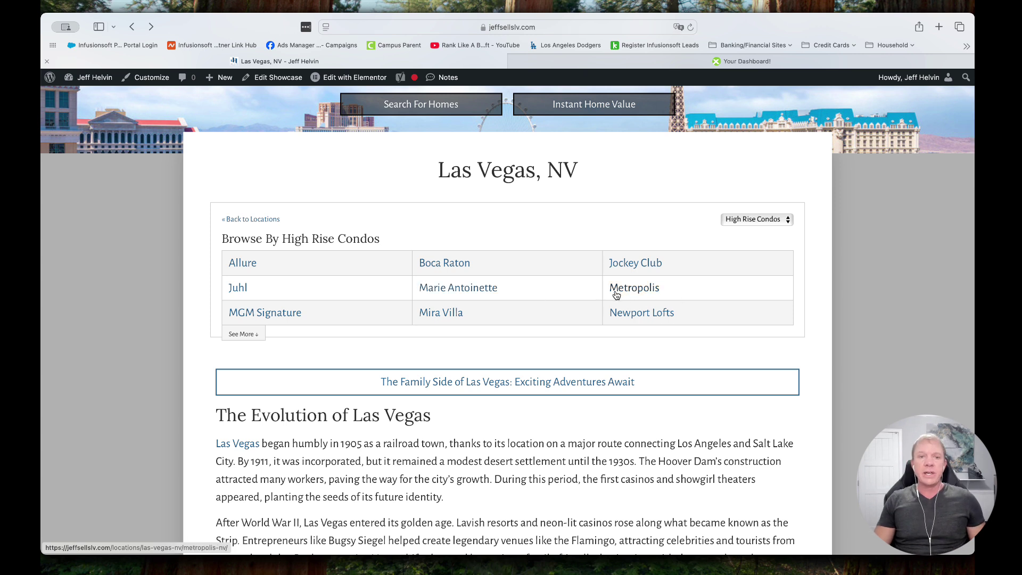
left_click(637, 291)
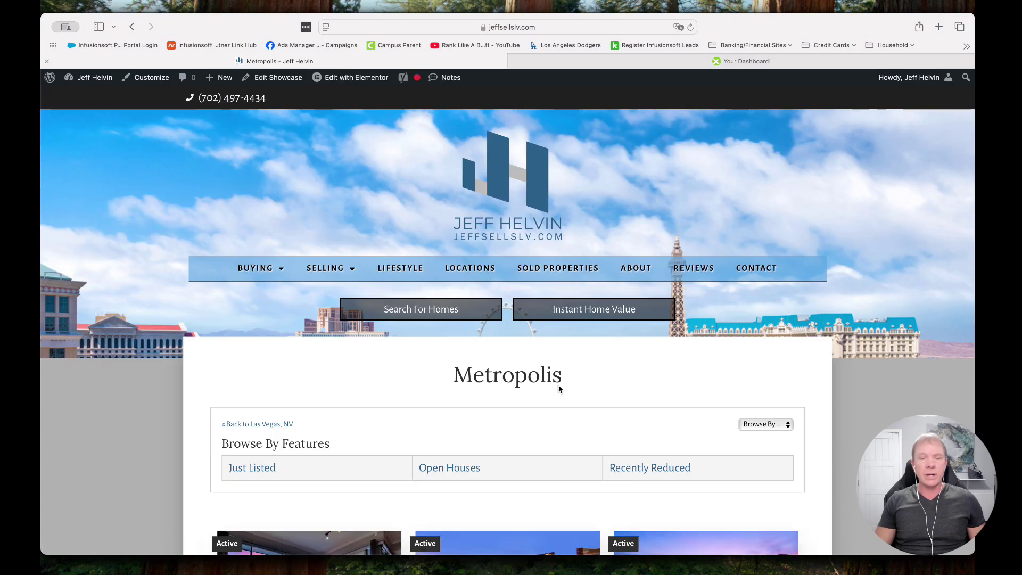
scroll(559, 386, "down", 5)
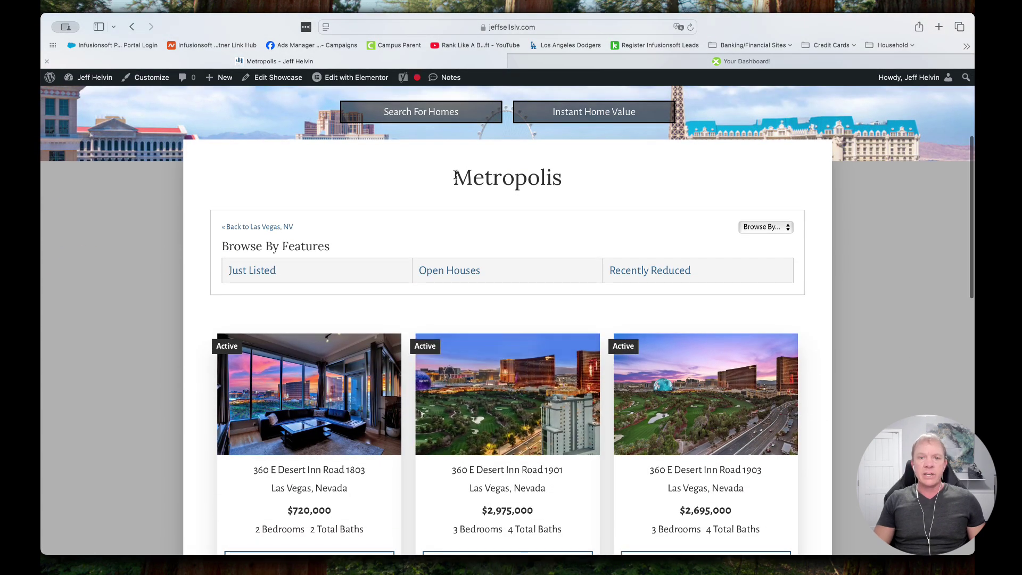
left_click_drag(453, 178, 556, 174)
scroll(565, 205, "down", 5)
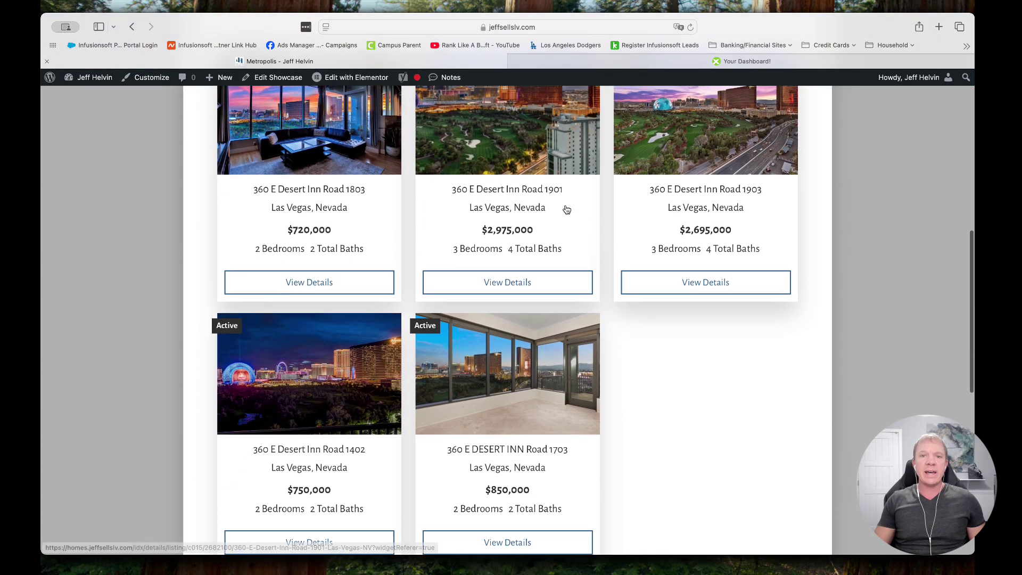
Step: Return from the Metropolis page to the Las Vegas, NV page and review its High Rise Condos table
scroll(565, 209, "up", 5)
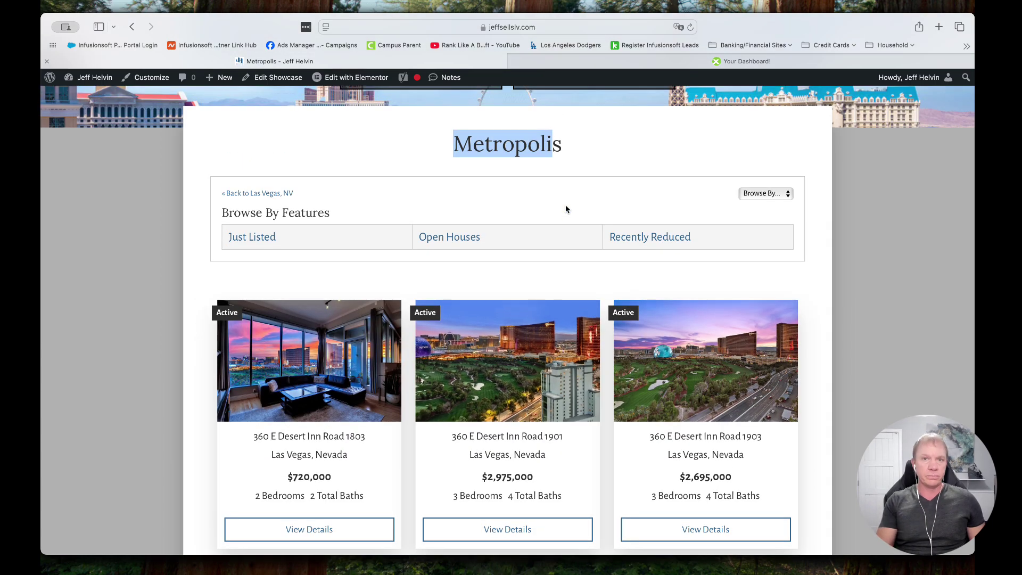
key("super+r")
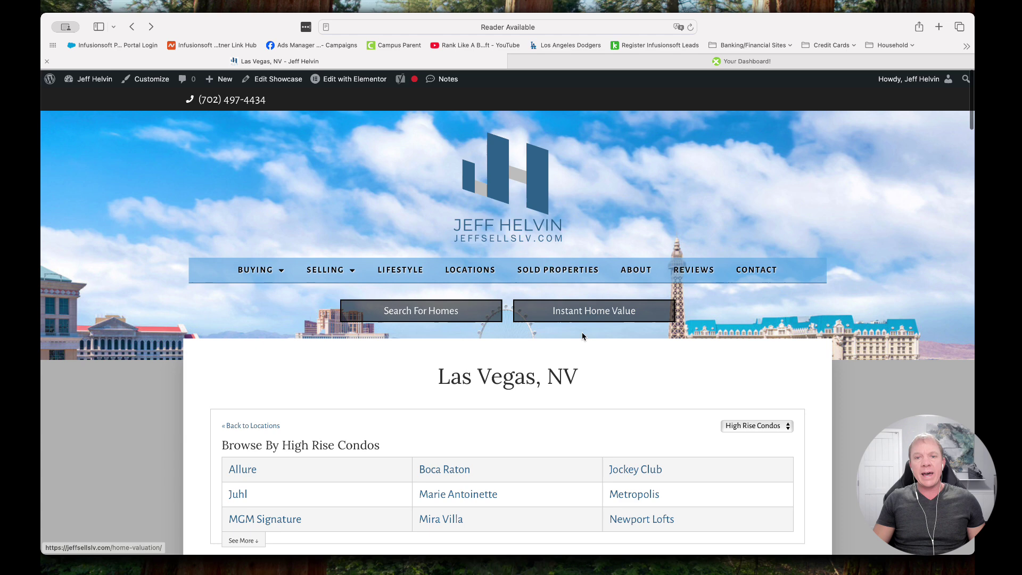
scroll(586, 333, "down", 3)
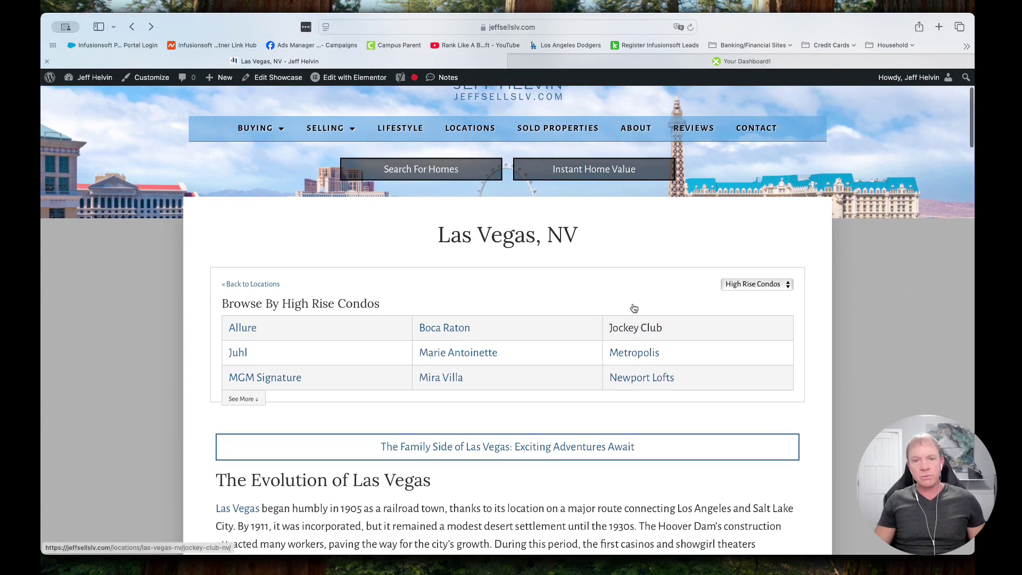
scroll(650, 303, "down", 3)
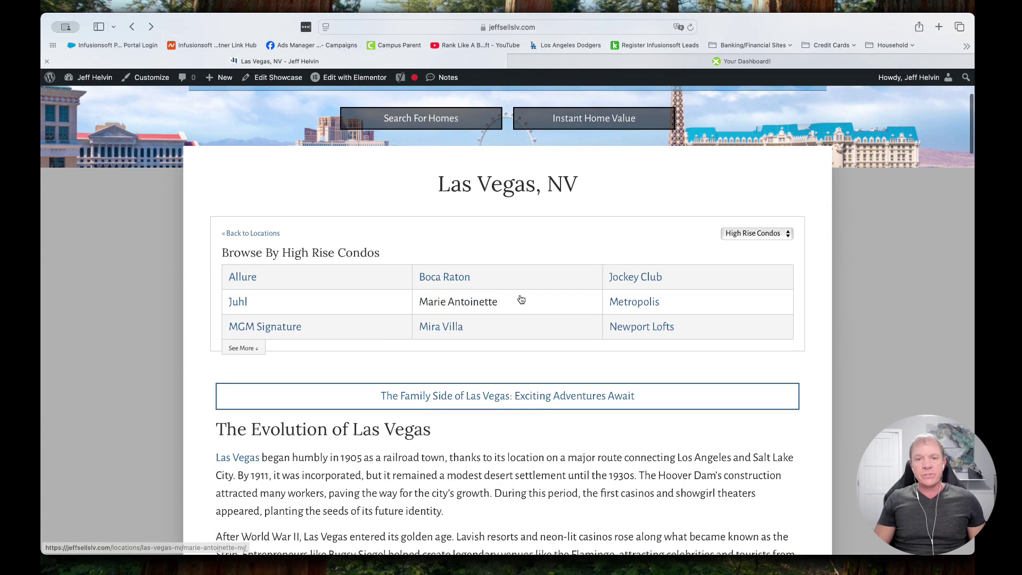
Step: Set the Las Vegas page to browse by Price, and switch it to Features
left_click(735, 225)
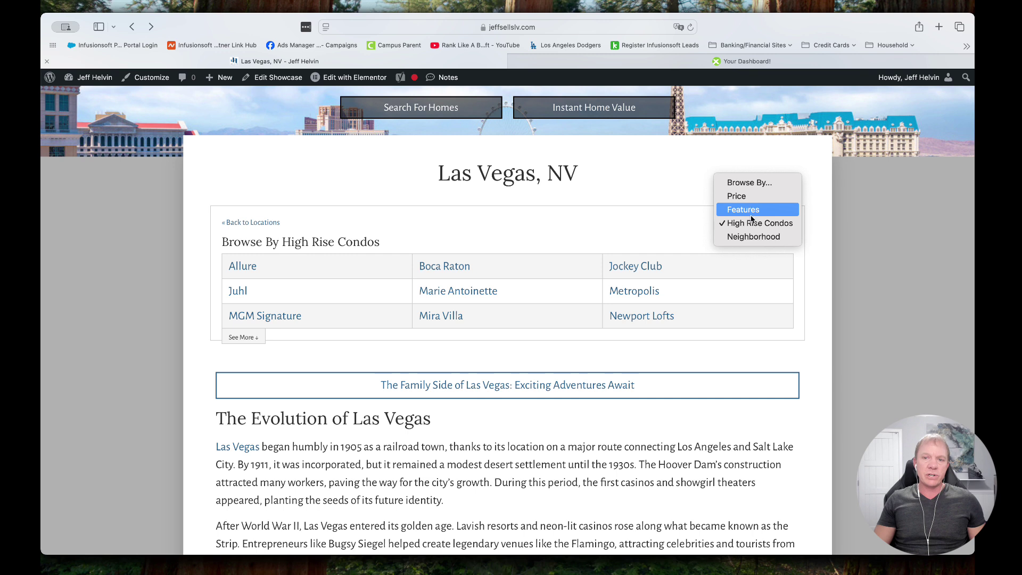
left_click(660, 189)
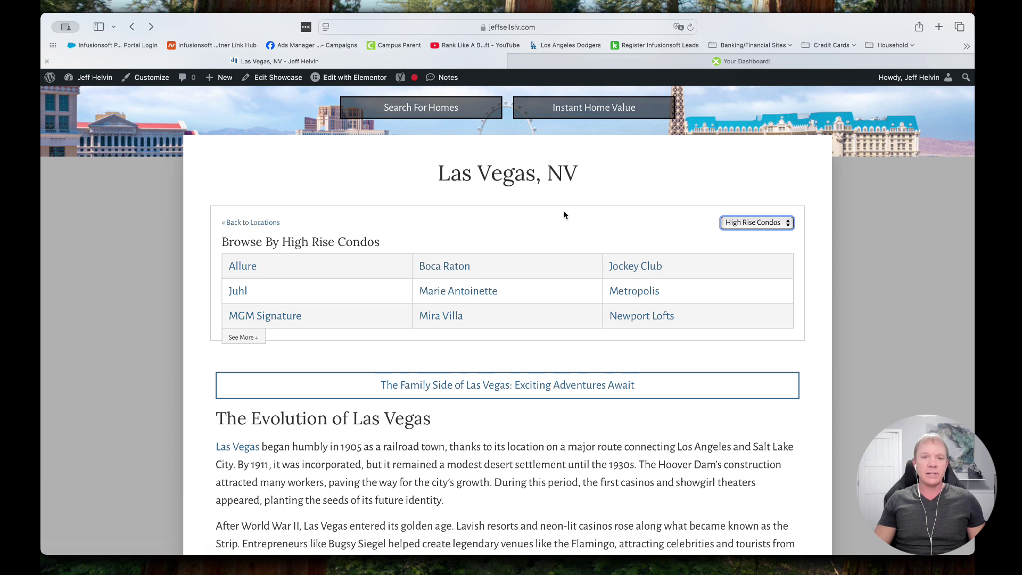
left_click(785, 223)
left_click(750, 196)
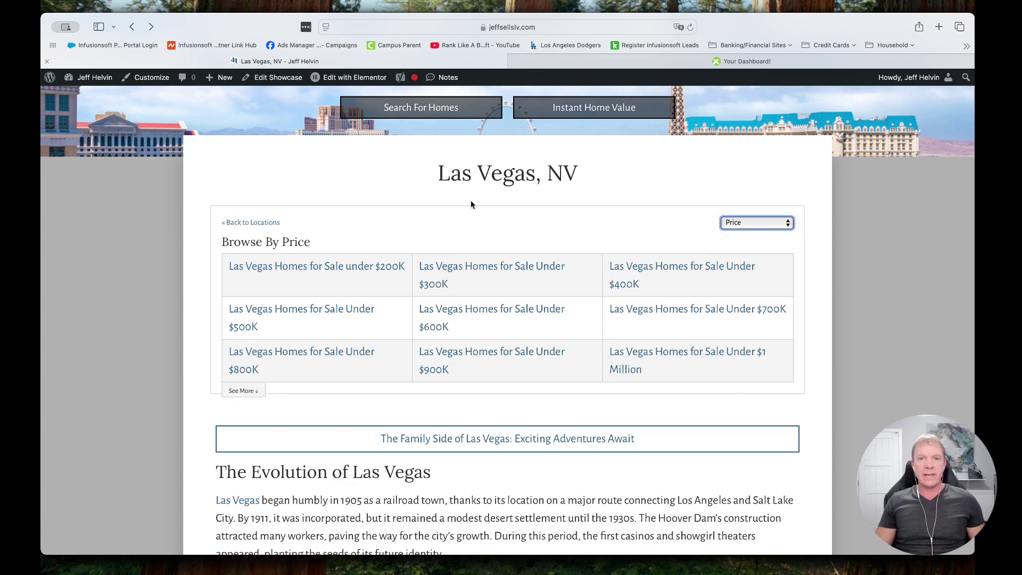
left_click(740, 225)
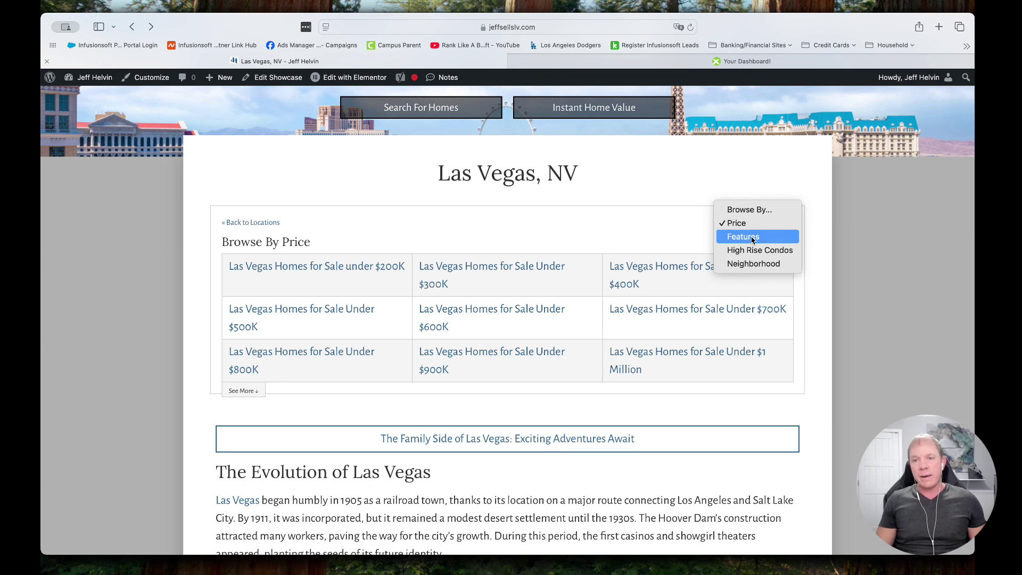
left_click(752, 240)
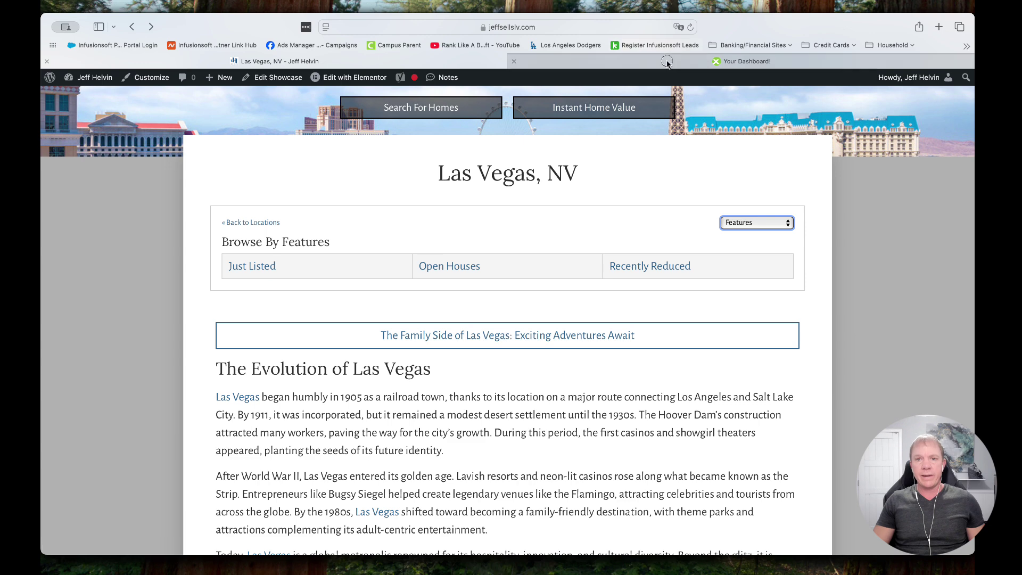
Step: Switch to the IDX Broker dashboard, open the Legacy Widgets list, and highlight its total number of entries
left_click(723, 61)
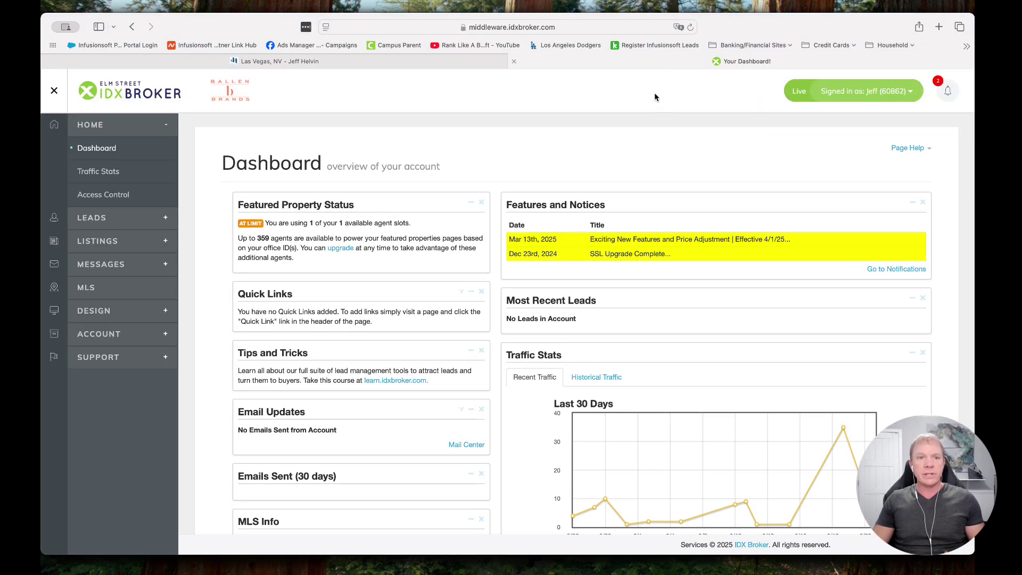
left_click(98, 309)
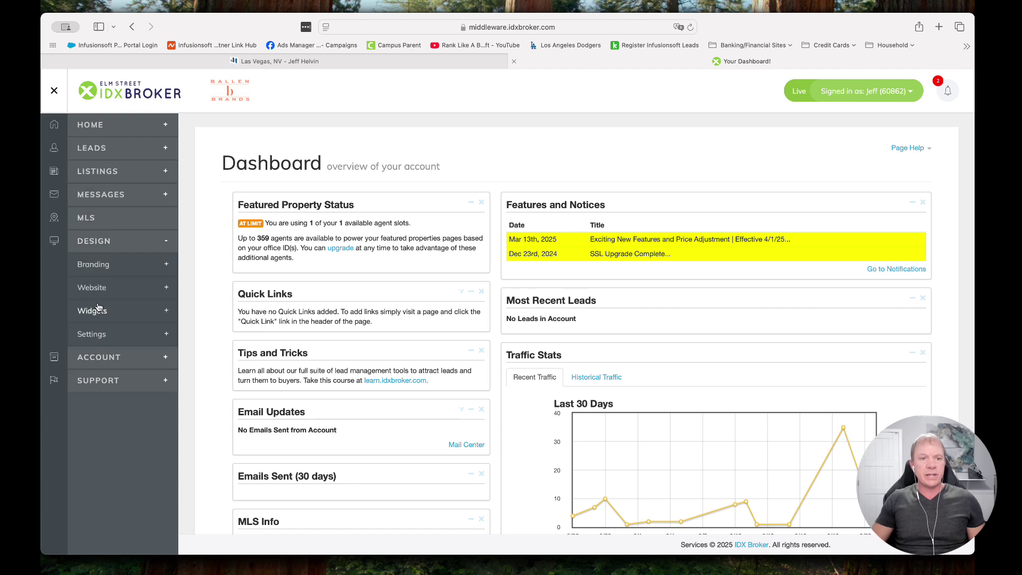
left_click(98, 308)
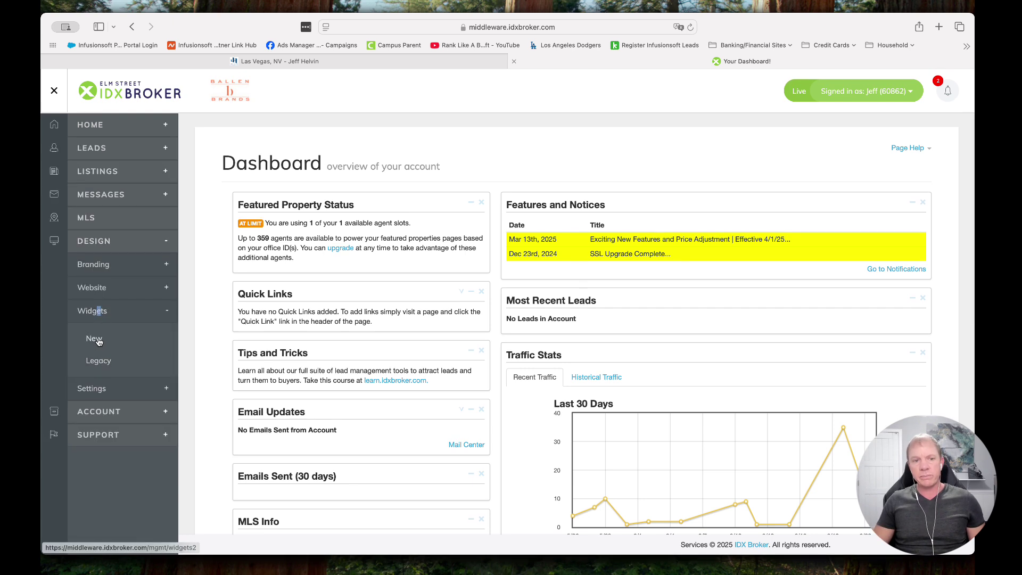
left_click(101, 361)
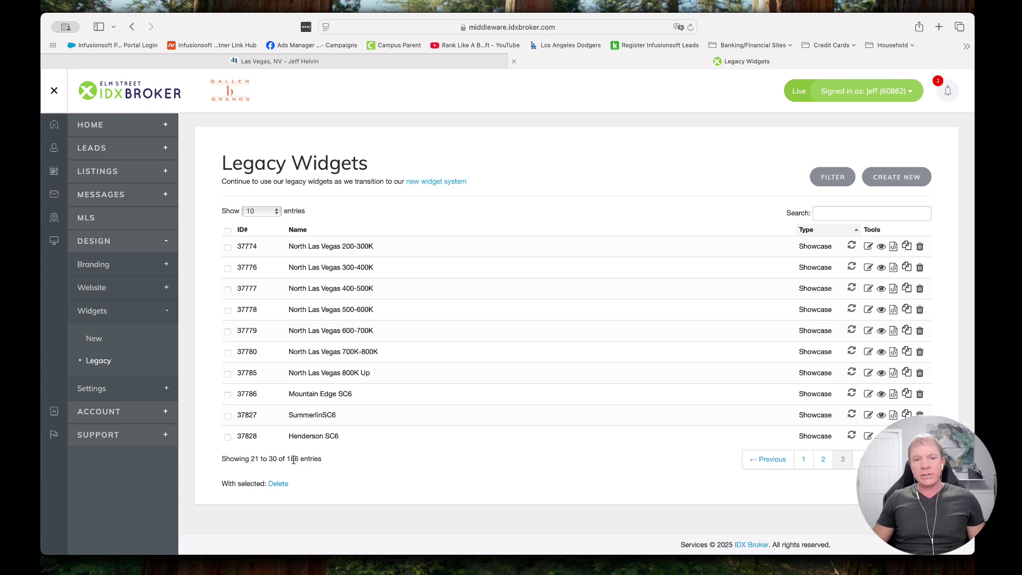
left_click_drag(286, 461, 327, 459)
left_click(335, 462)
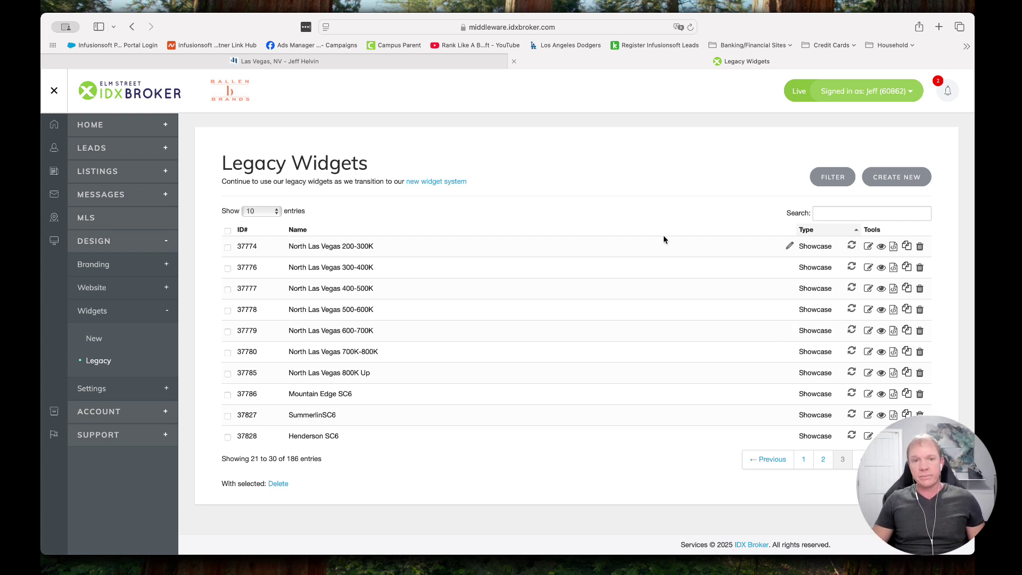
Step: Create a new Showcase widget that features properties from a Custom Search, using the Advanced Search page
left_click(902, 178)
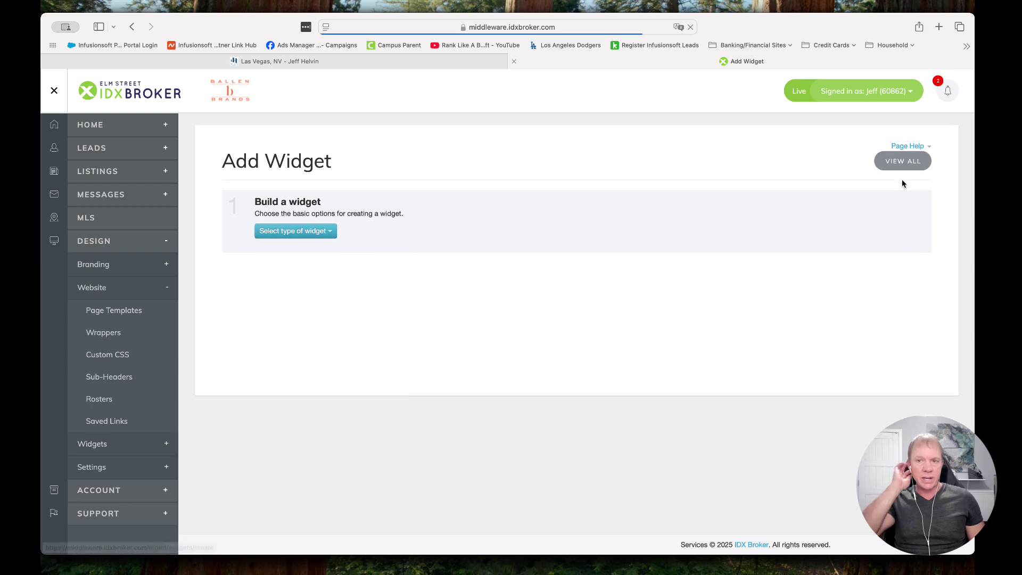
left_click(320, 233)
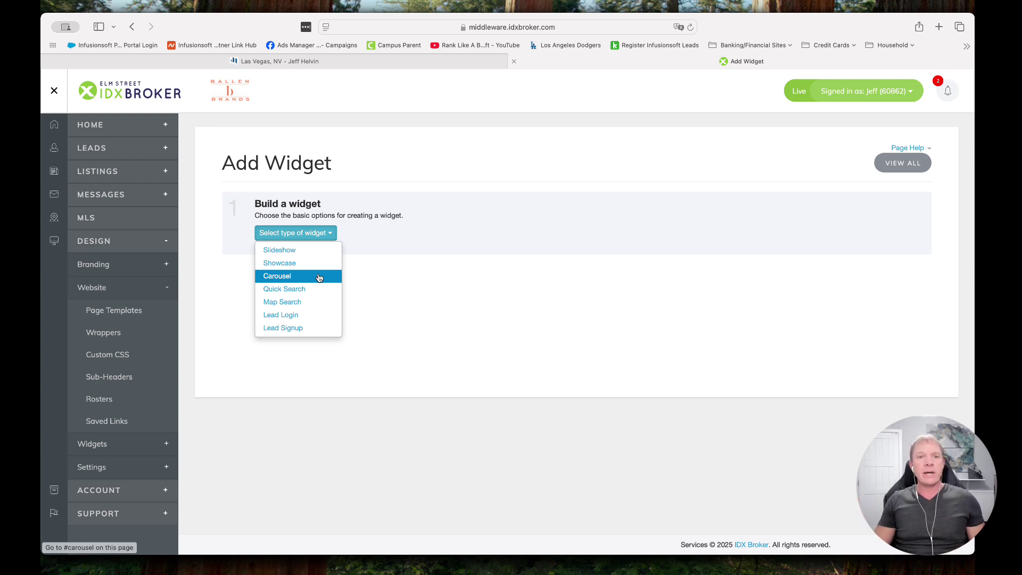
left_click(315, 263)
left_click(438, 235)
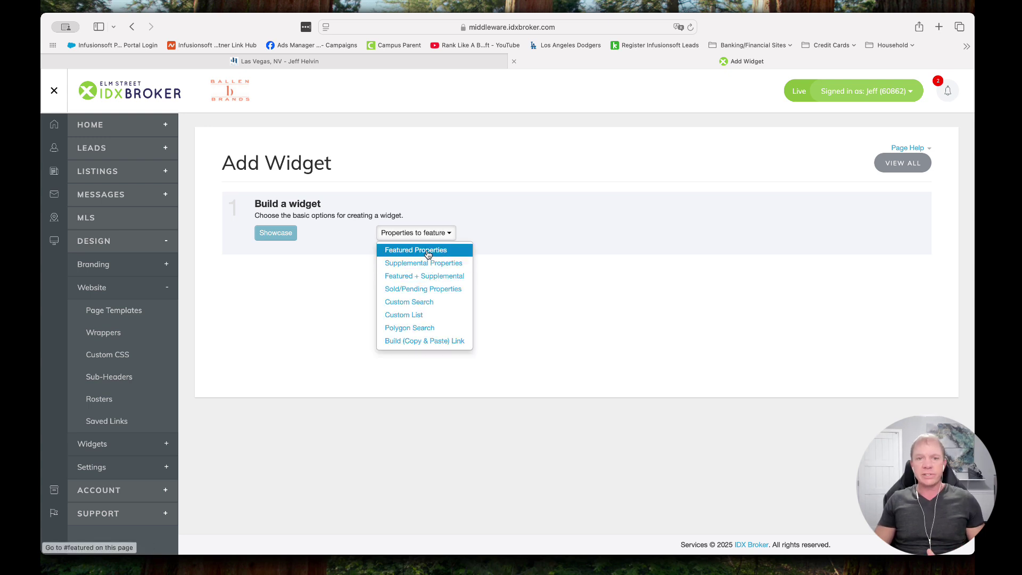
left_click(424, 309)
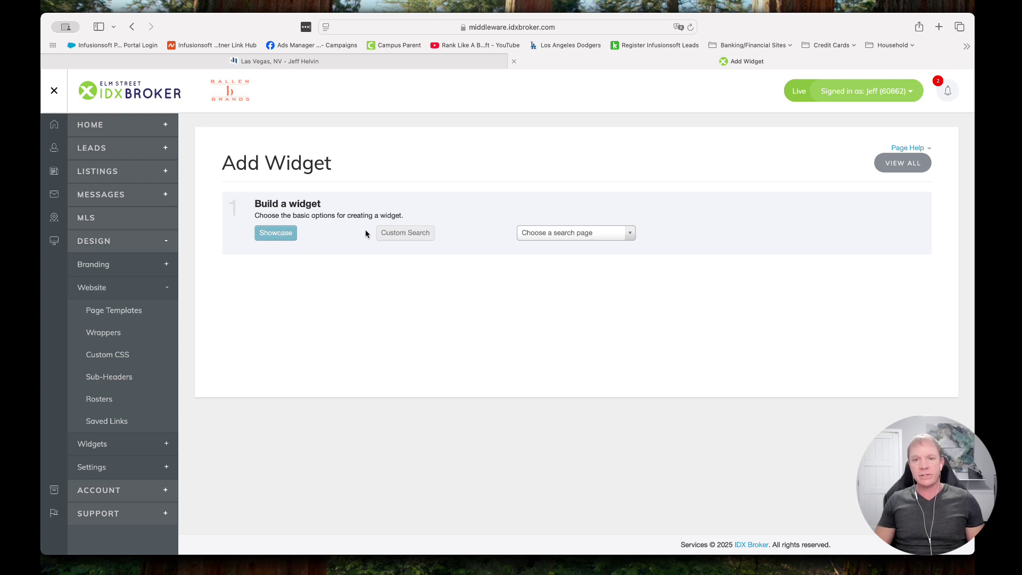
left_click(582, 236)
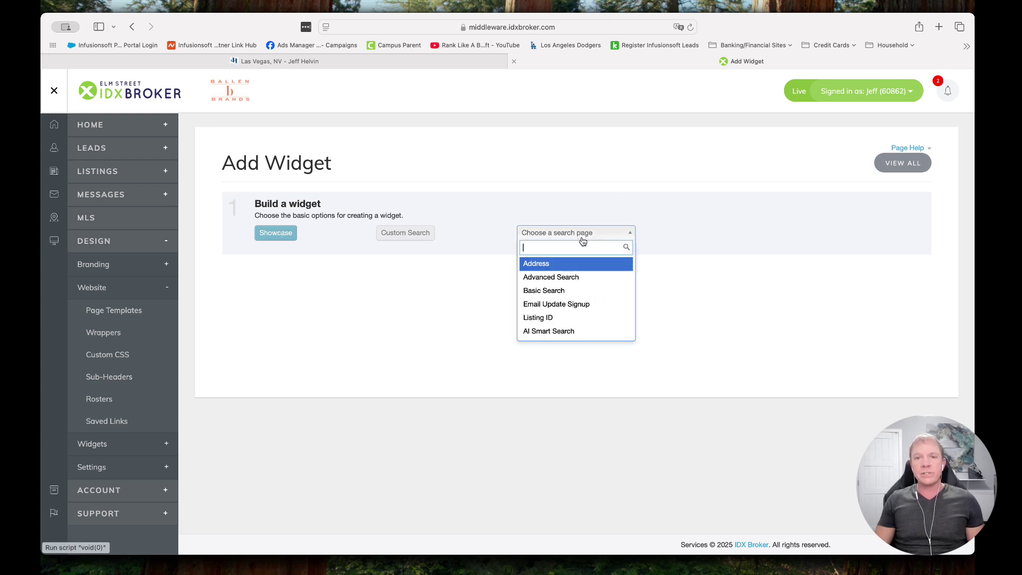
left_click(572, 279)
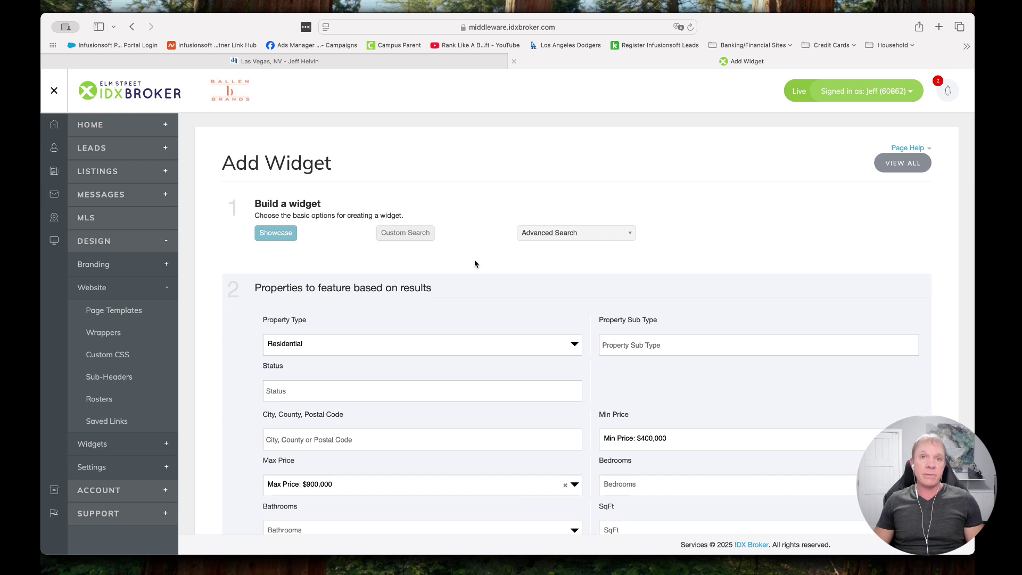
Step: Set the widget's property sub type to Single Family Residence and its listing status to Active
scroll(476, 263, "down", 4)
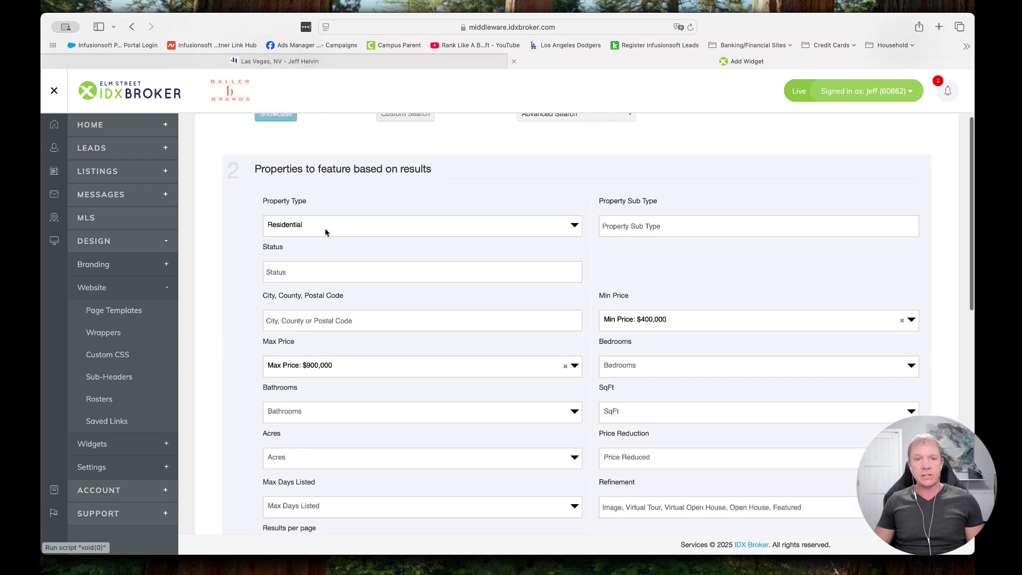
left_click(685, 227)
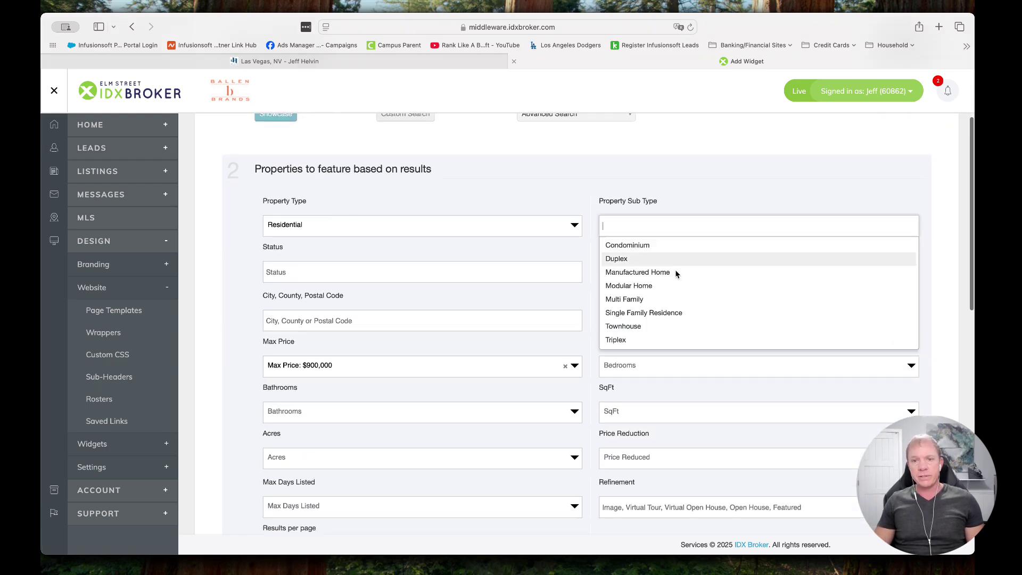
left_click(645, 317)
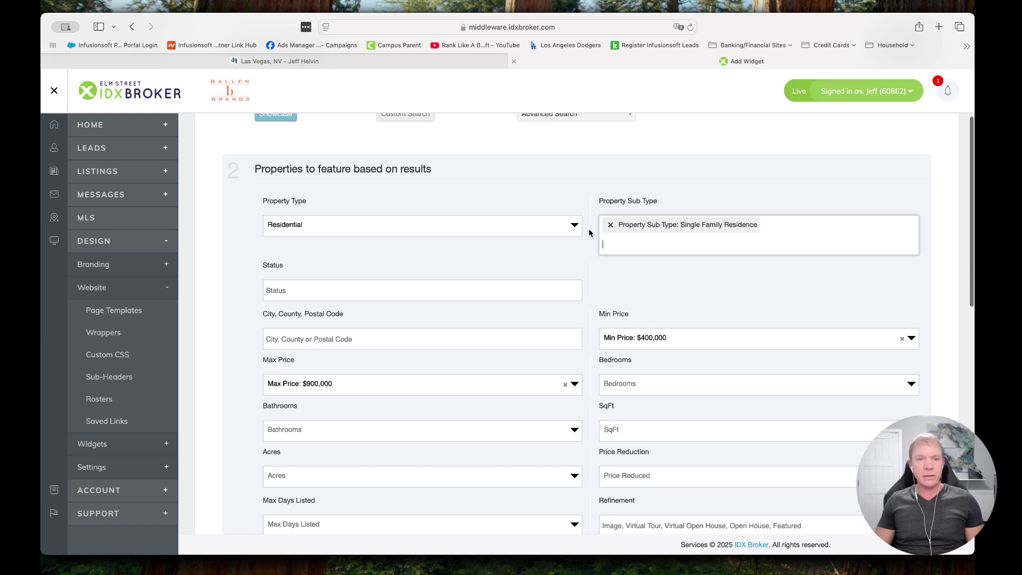
scroll(532, 239, "down", 2)
left_click(377, 238)
left_click(296, 261)
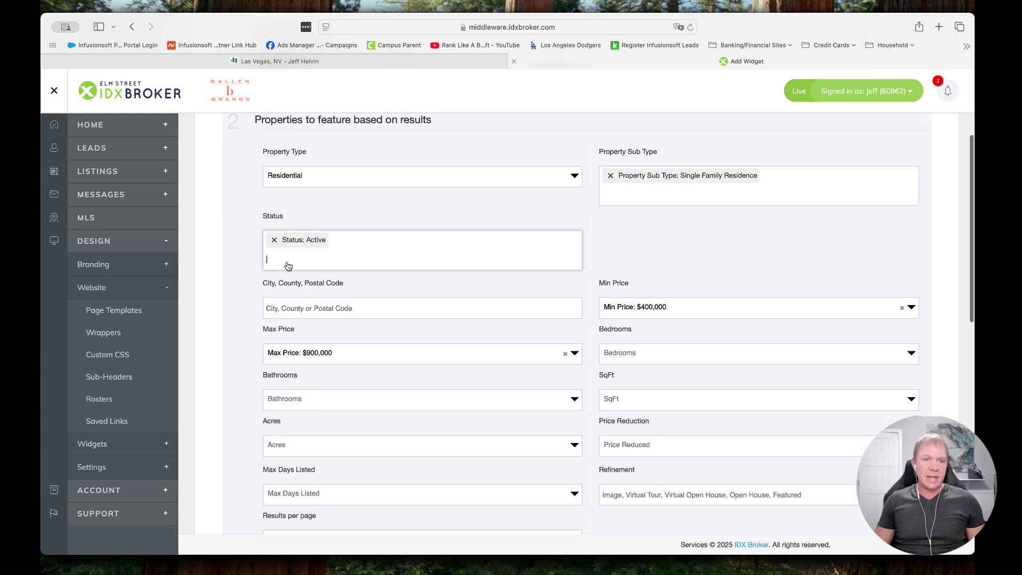
Step: Add Las Vegas as the city for the widget's property search
scroll(516, 282, "down", 2)
left_click(396, 272)
type("las")
left_click(342, 302)
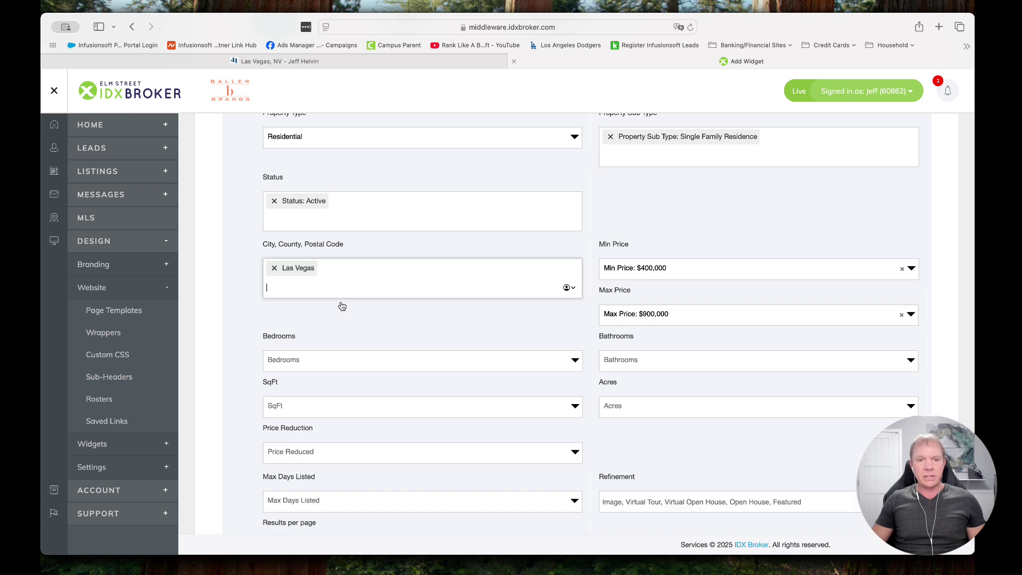
Step: Set the widget search's maximum price to $1,500,000
scroll(595, 287, "down", 1)
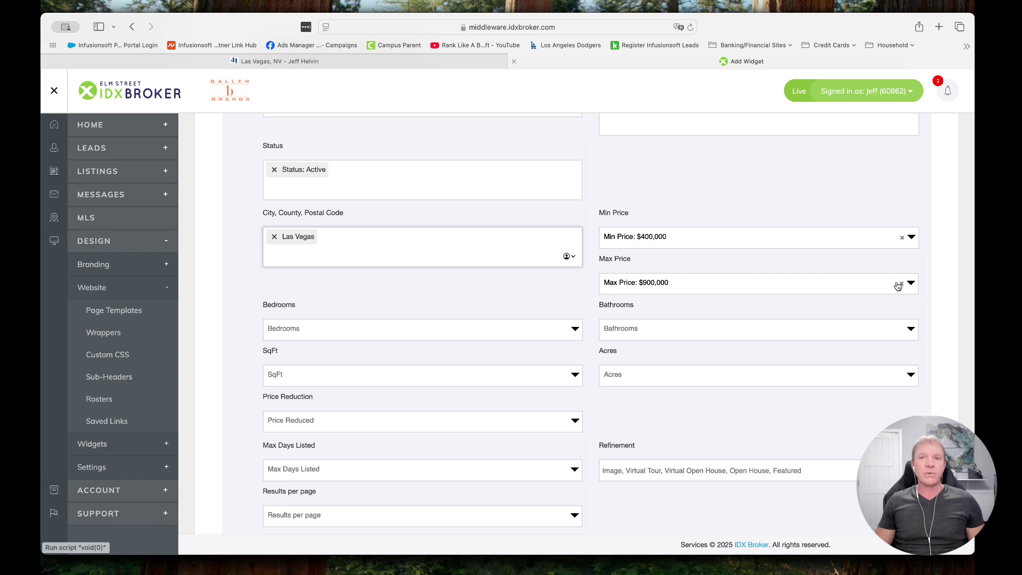
left_click(804, 276)
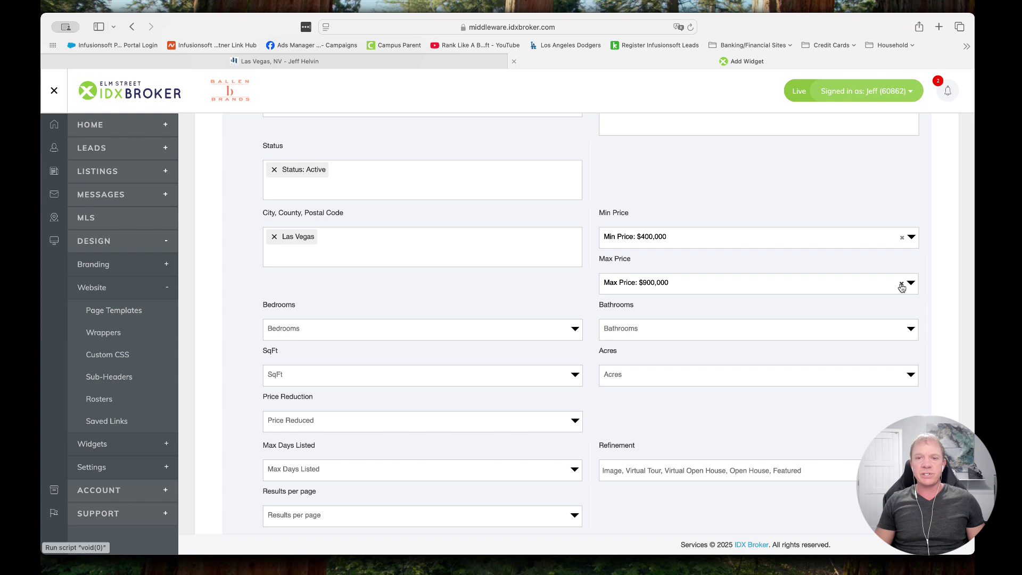
left_click(863, 286)
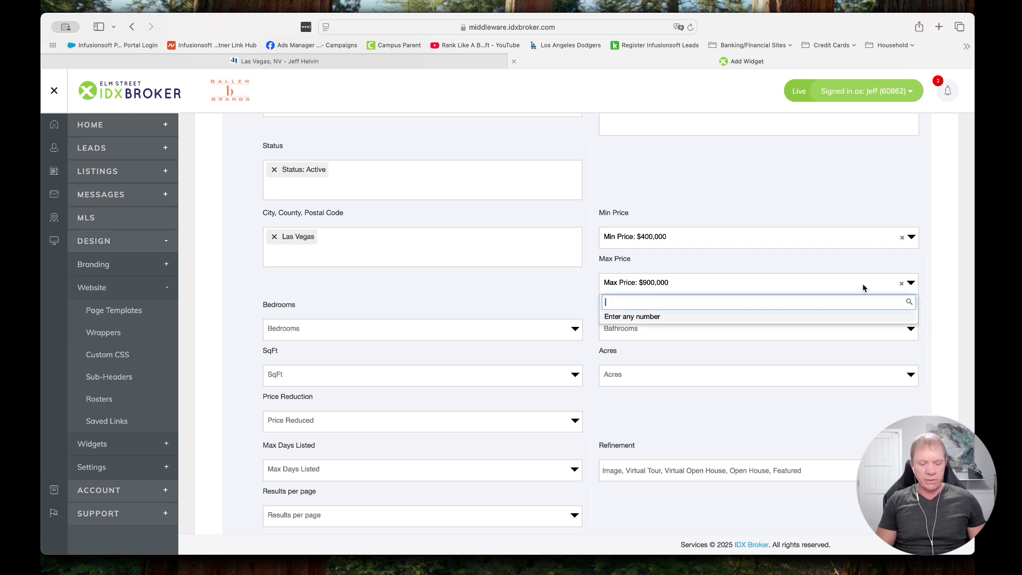
type("1500000")
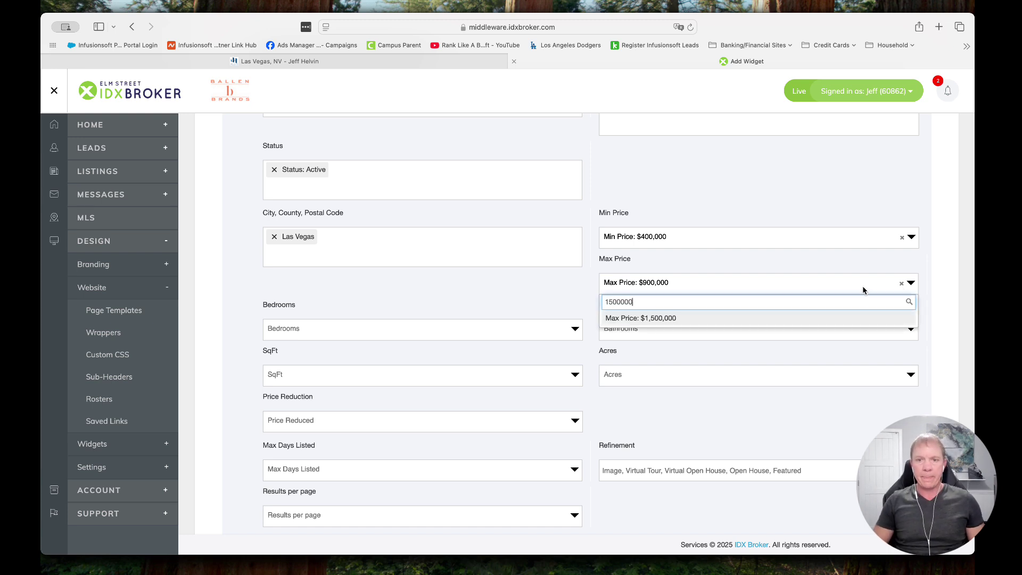
left_click(744, 318)
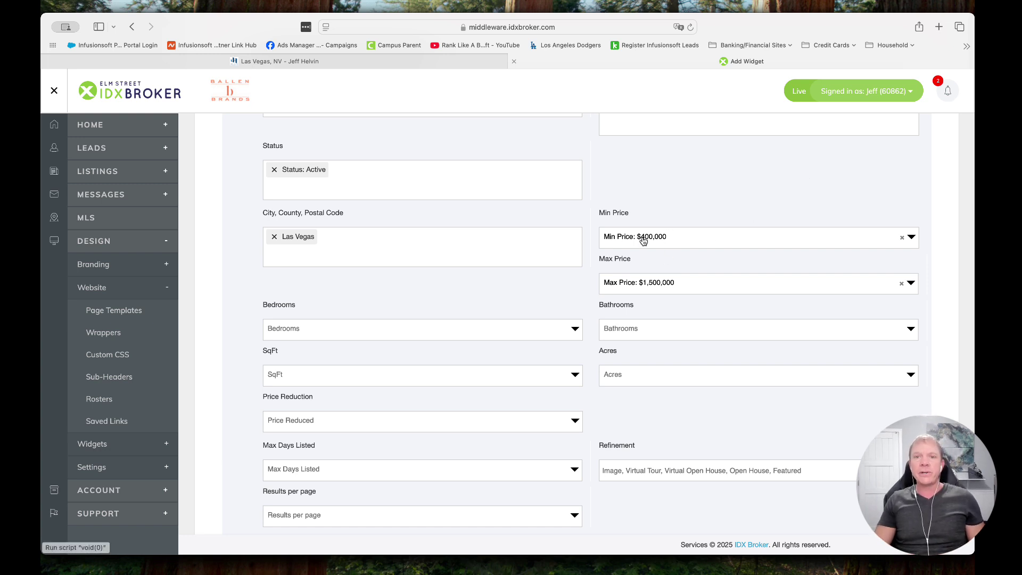
Step: Set the bedrooms filter to 5+ and look over the remaining search filters, including schools, pool and development name
scroll(592, 220, "down", 3)
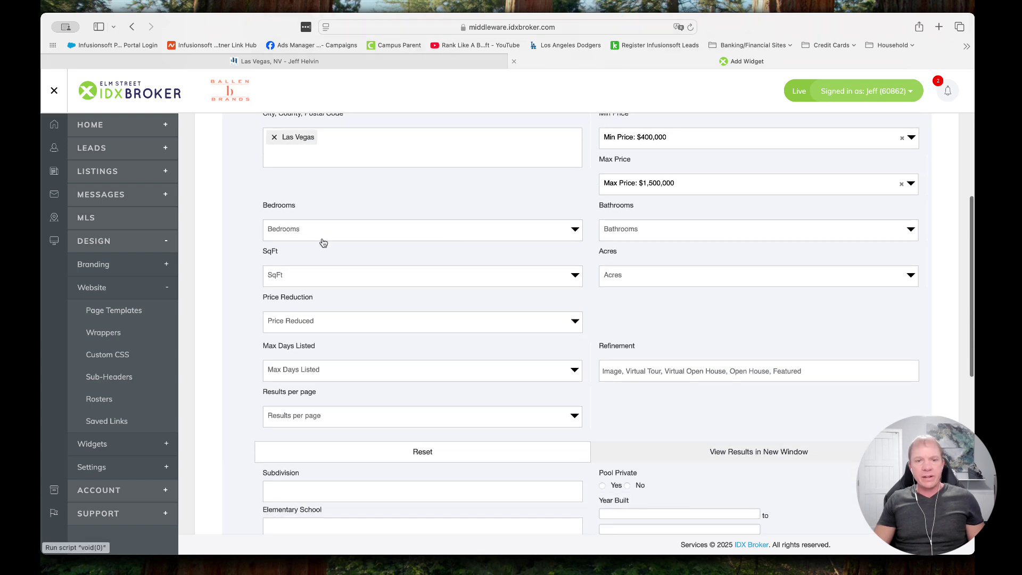
left_click(335, 237)
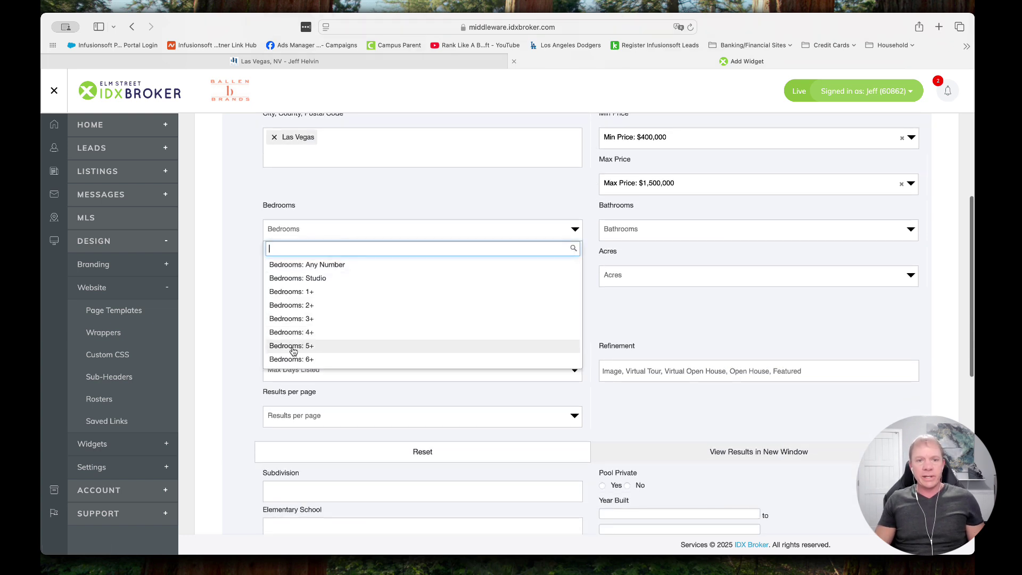
left_click(292, 347)
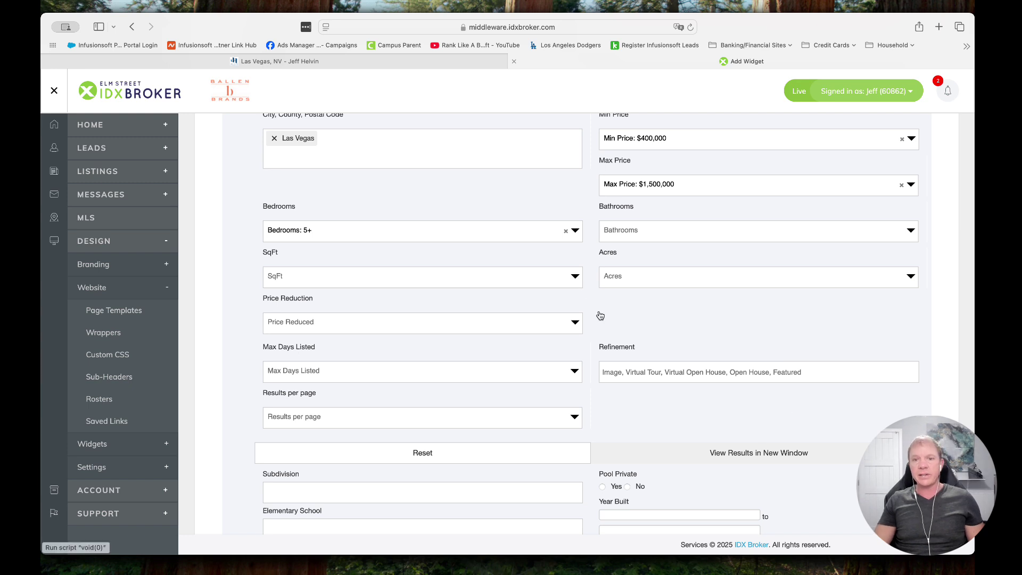
scroll(600, 316, "down", 2)
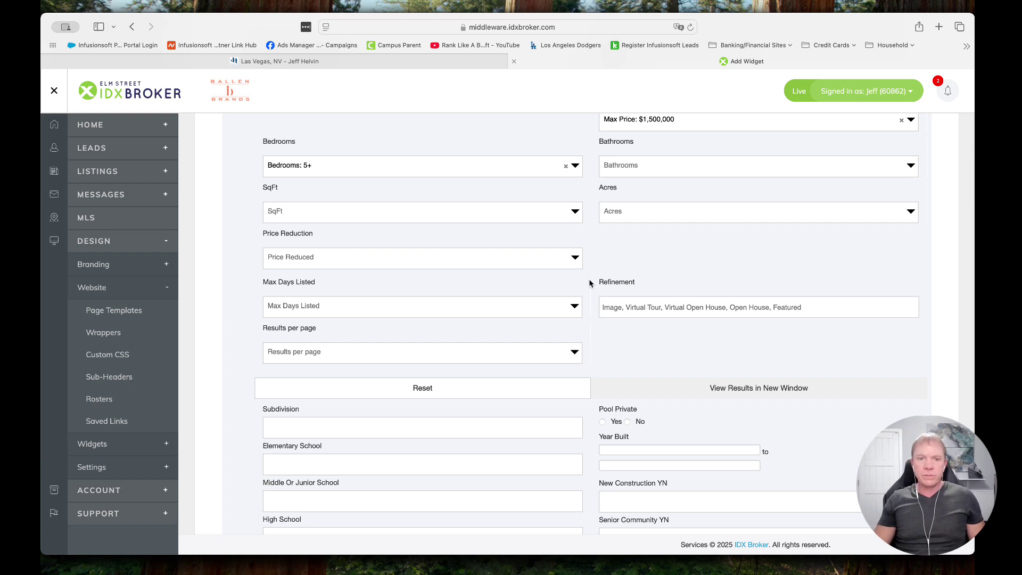
scroll(590, 283, "down", 5)
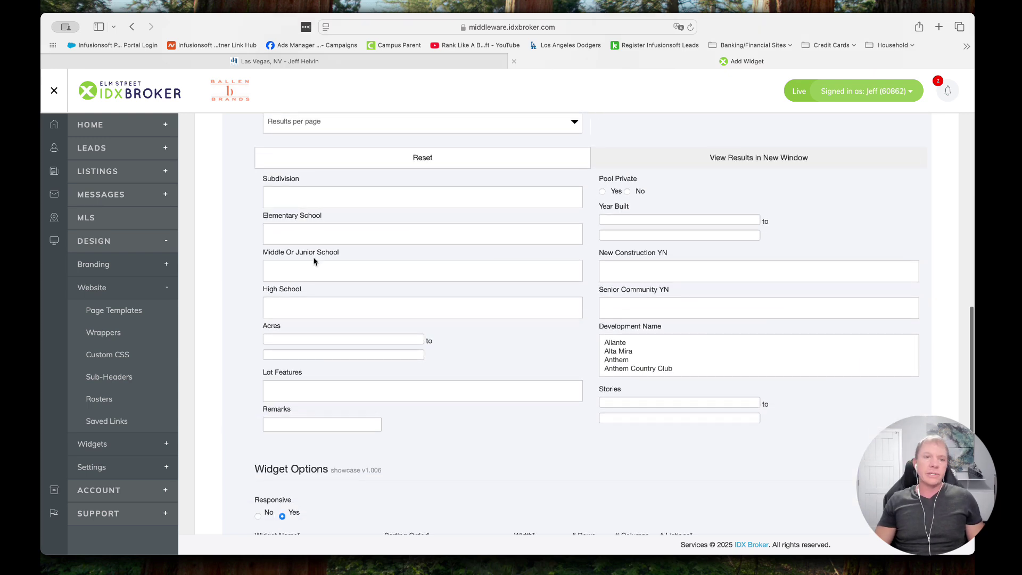
Step: Preview the widget search's results in a new window, look through the matching Las Vegas listings and close the preview
scroll(588, 355, "up", 4)
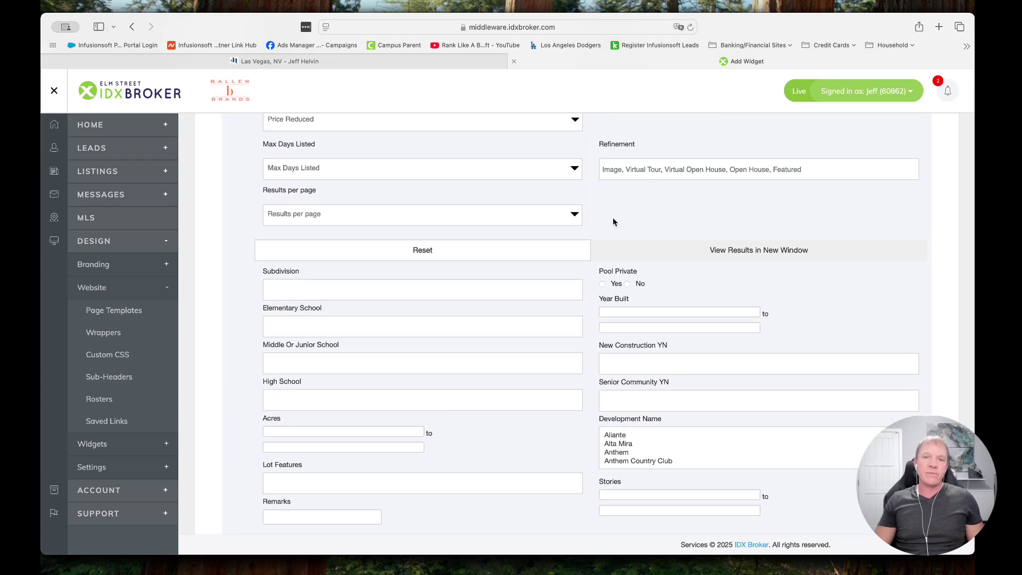
scroll(622, 240, "down", 5)
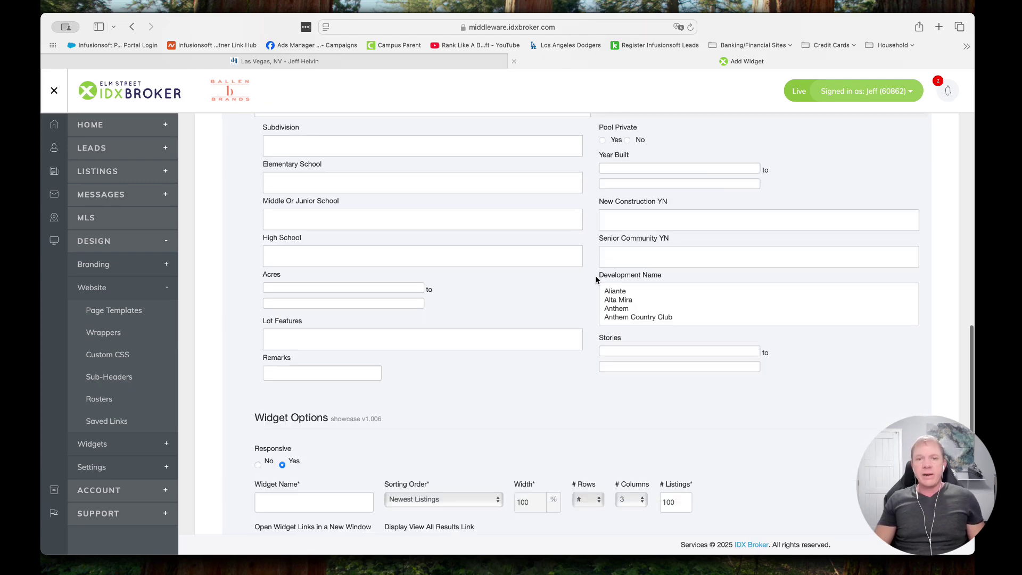
scroll(674, 259, "up", 6)
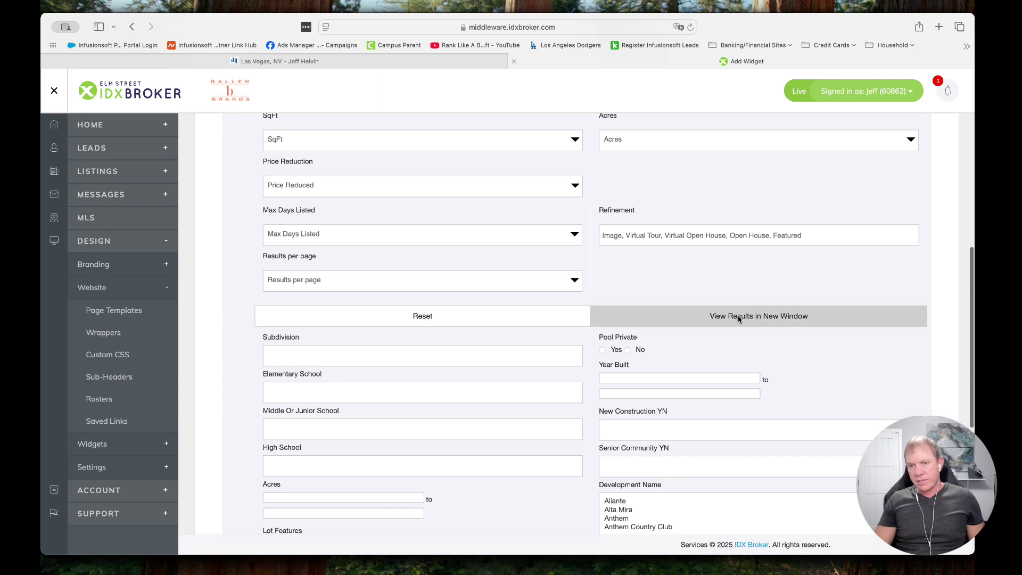
left_click(751, 318)
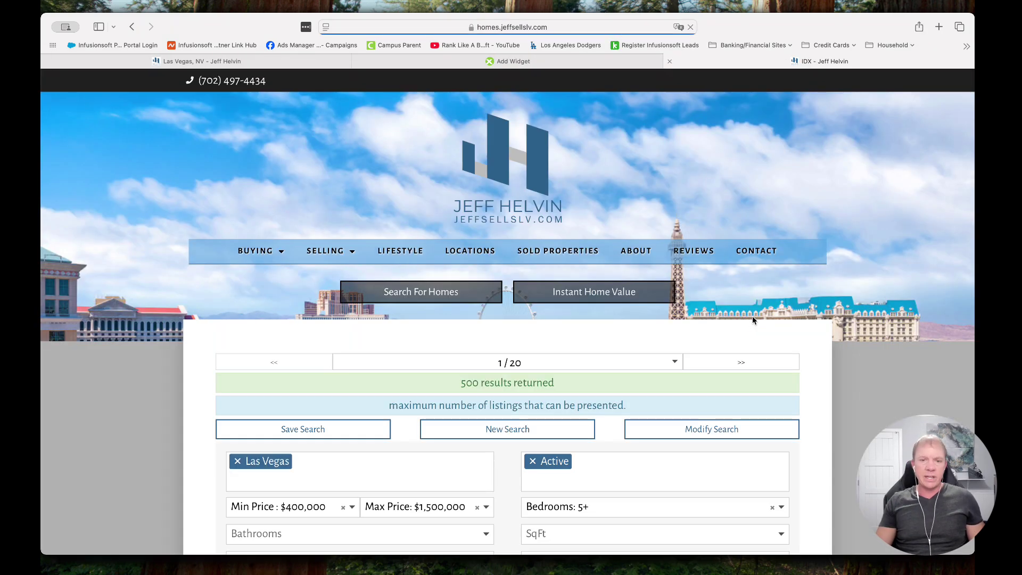
scroll(132, 351, "down", 6)
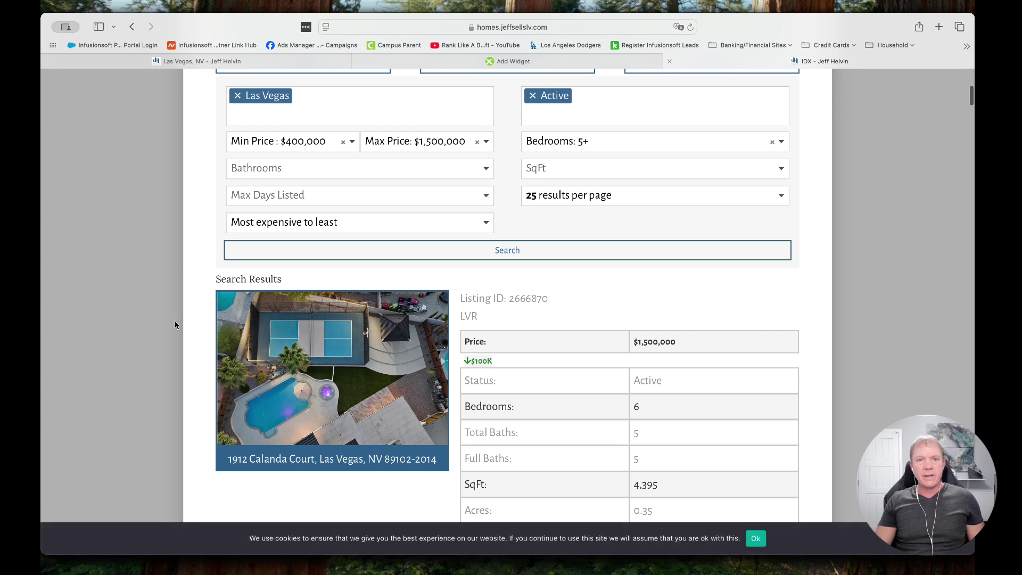
scroll(170, 322, "down", 3)
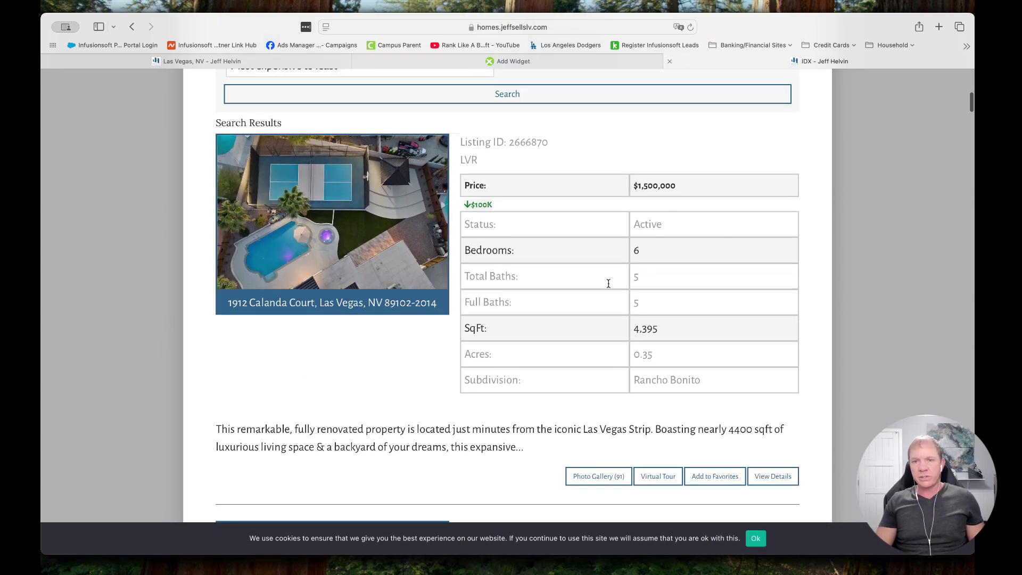
scroll(612, 285, "down", 5)
scroll(604, 288, "down", 10)
scroll(603, 288, "down", 10)
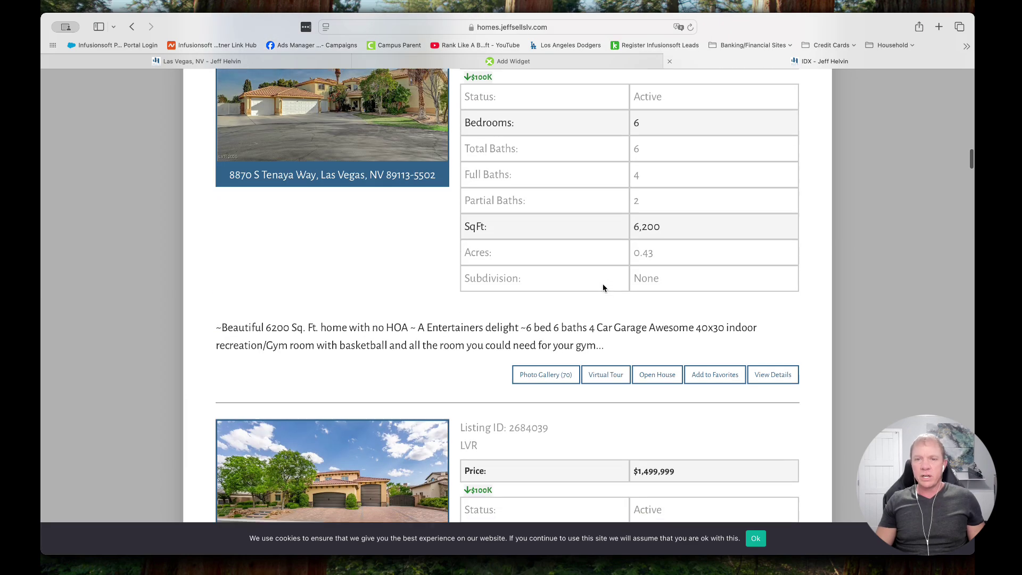
scroll(604, 288, "down", 15)
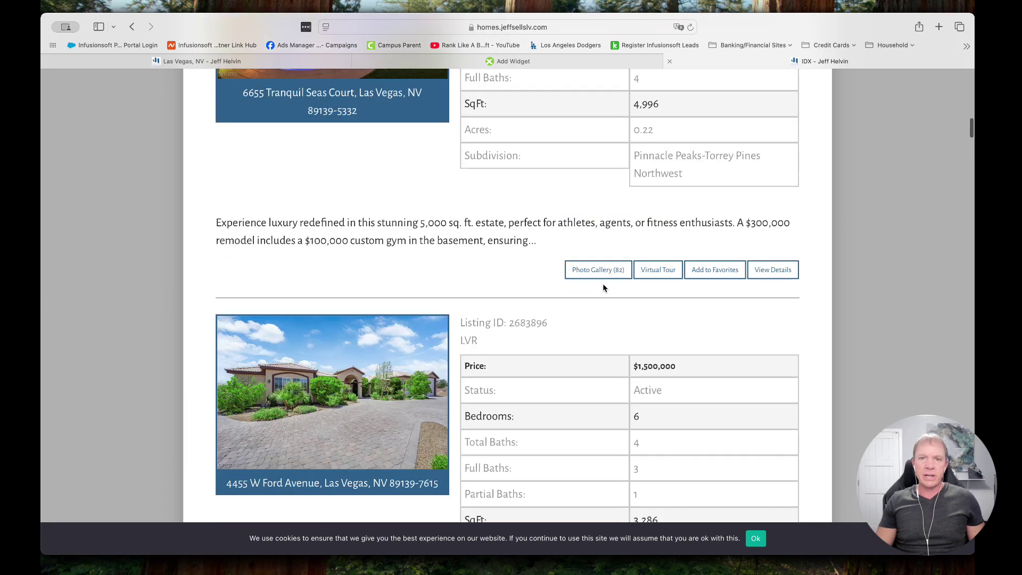
key("super+w")
Step: Name the widget "5+ Bedroom Homes in Las Vegas" in the widget options, keeping it responsive
scroll(600, 285, "down", 10)
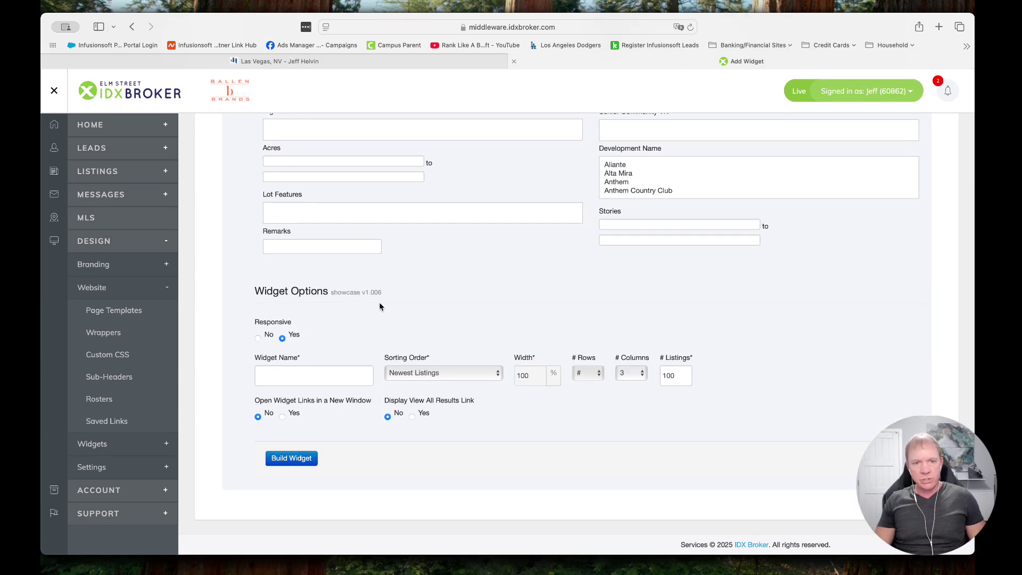
scroll(359, 296, "up", 10)
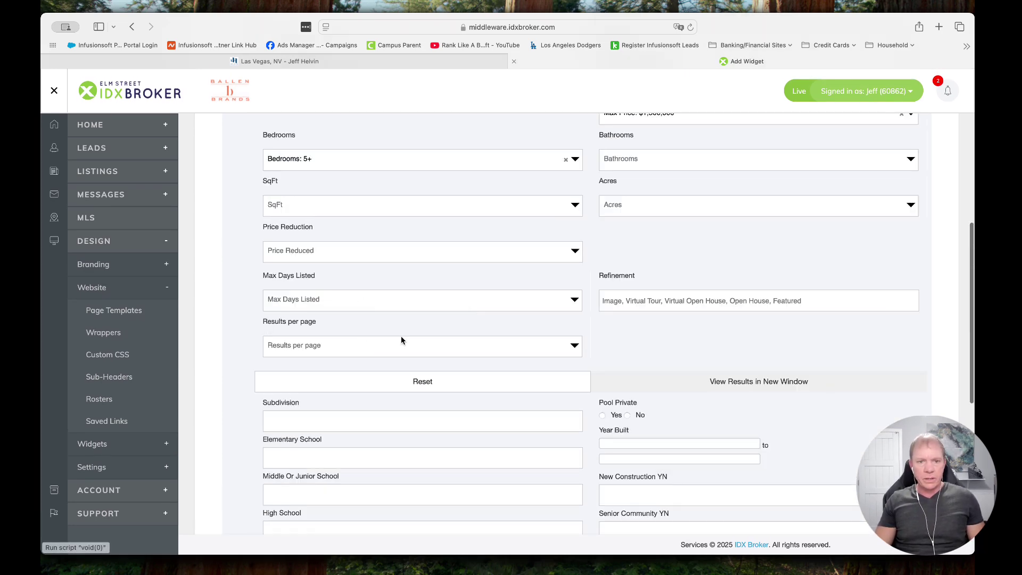
scroll(356, 339, "down", 10)
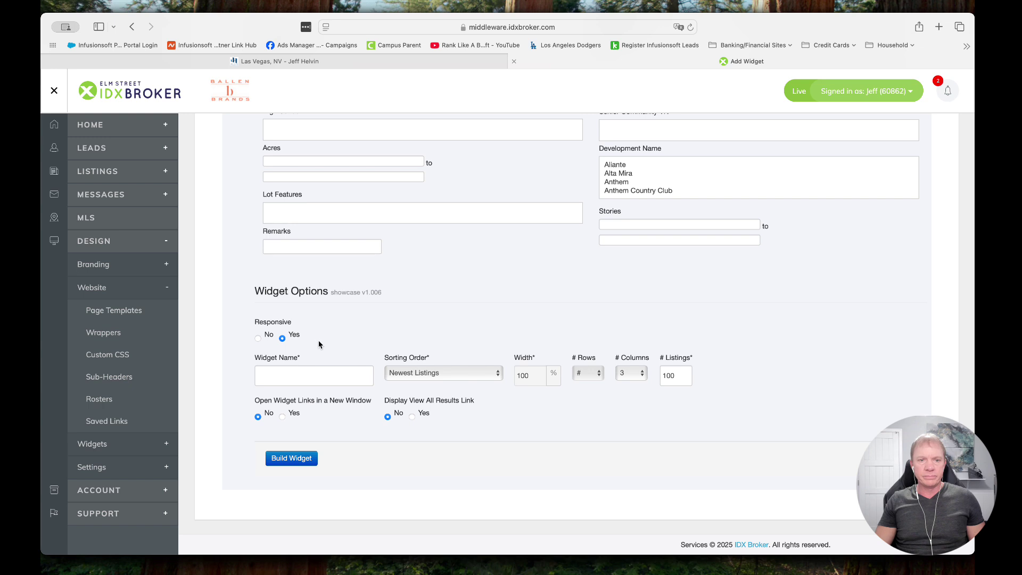
mouse_move(253, 321)
left_mouse_down()
mouse_move(320, 337)
mouse_move(254, 339)
left_mouse_up()
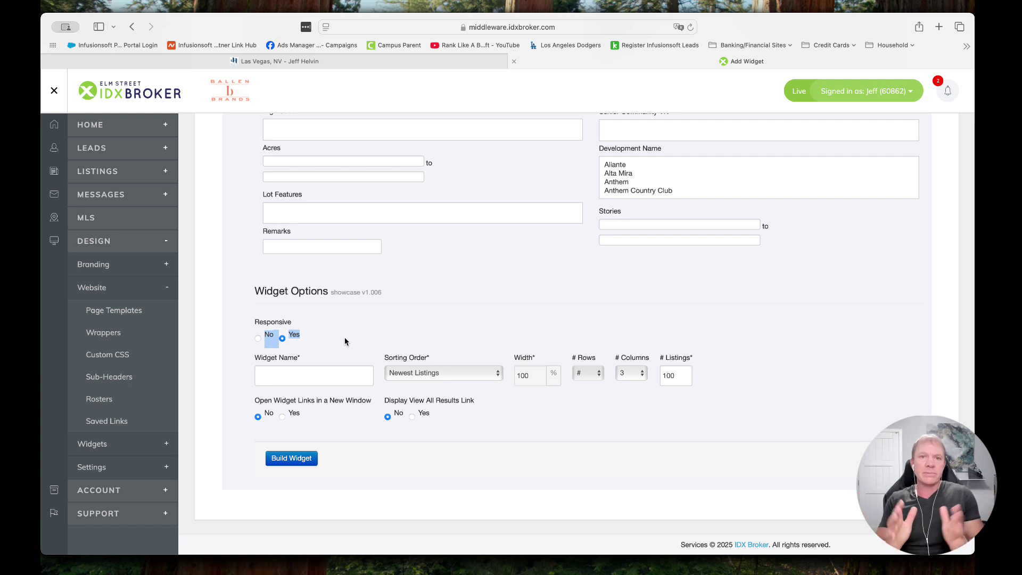
left_click(368, 335)
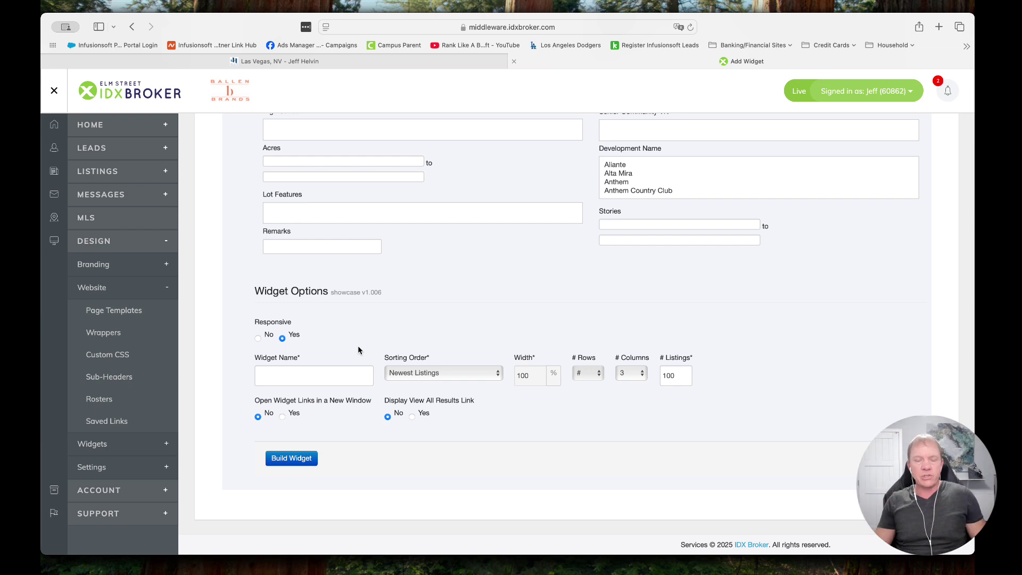
left_click(309, 379)
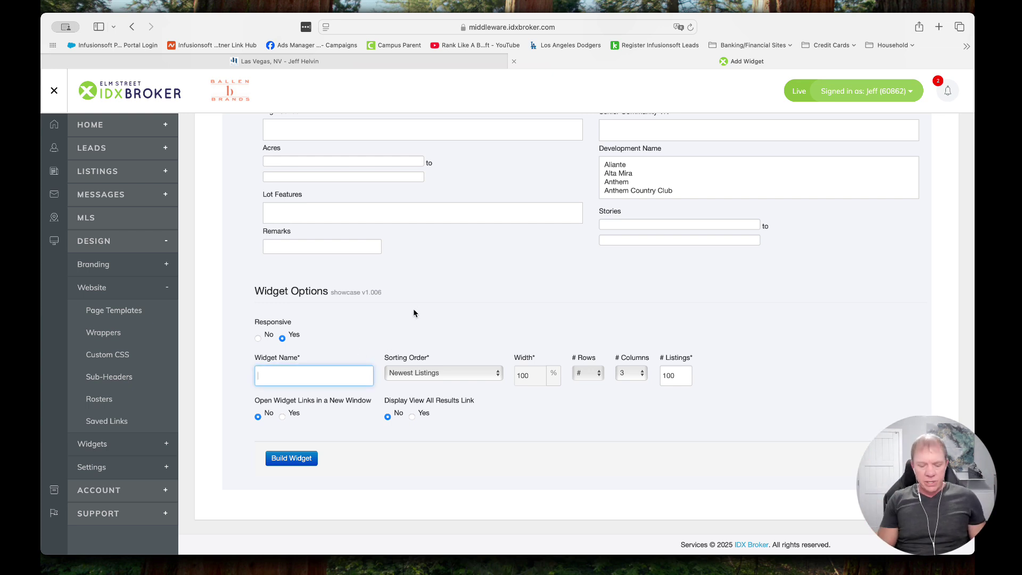
type("5+ Bedro")
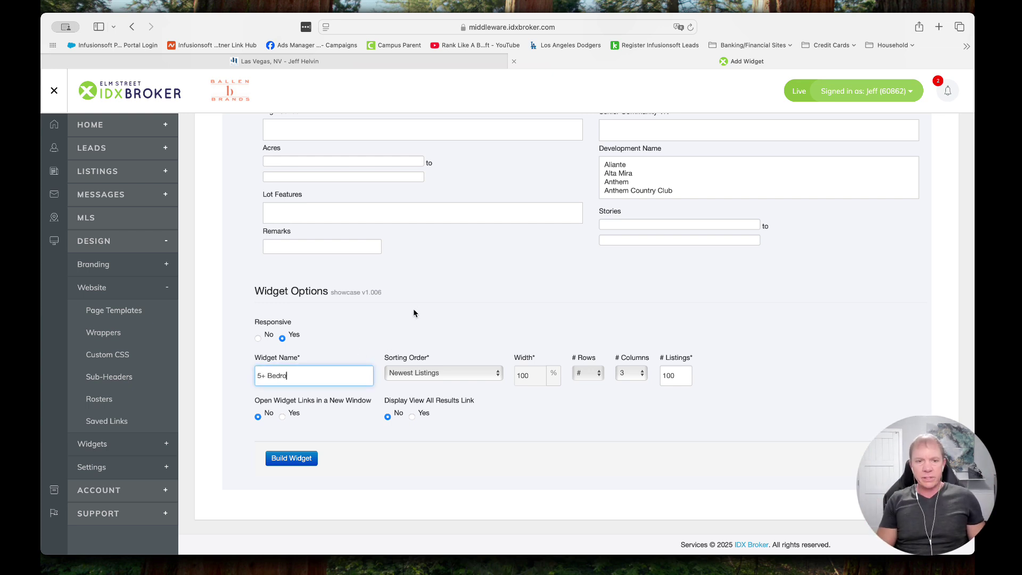
type("om Homes in Las Vegas")
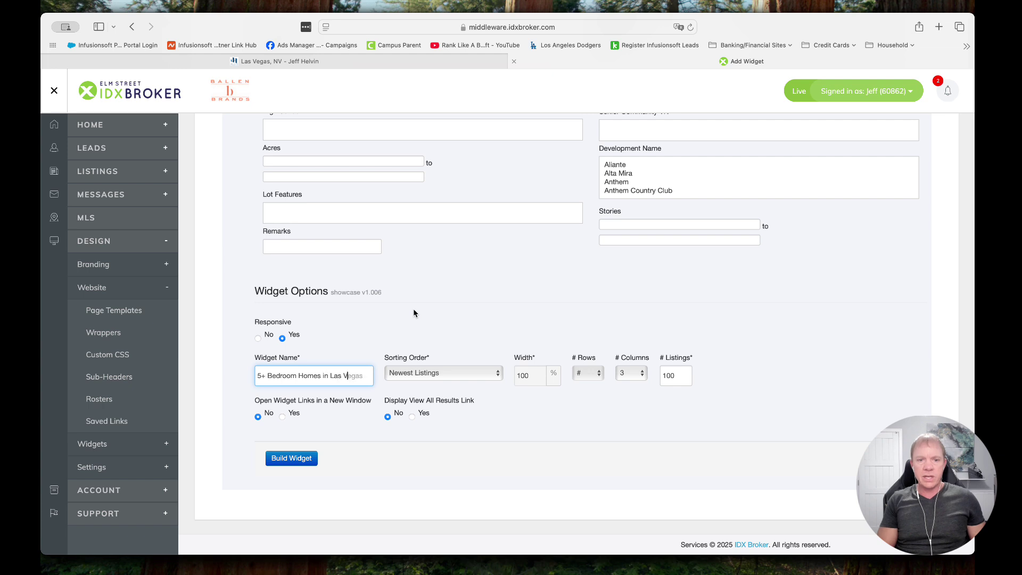
Step: Choose Newest Listings as the widget's sorting order
left_click(438, 366)
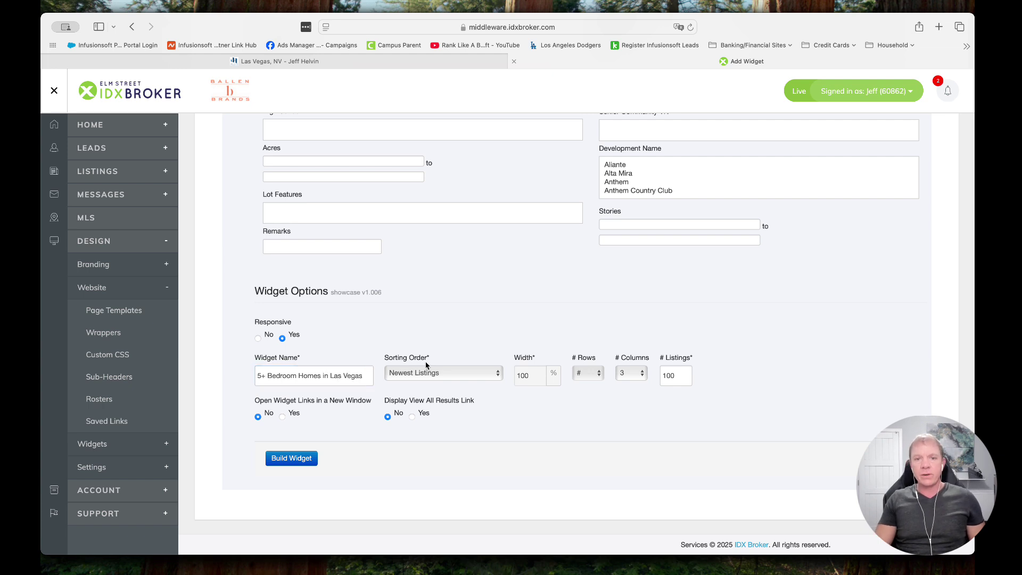
left_click(430, 376)
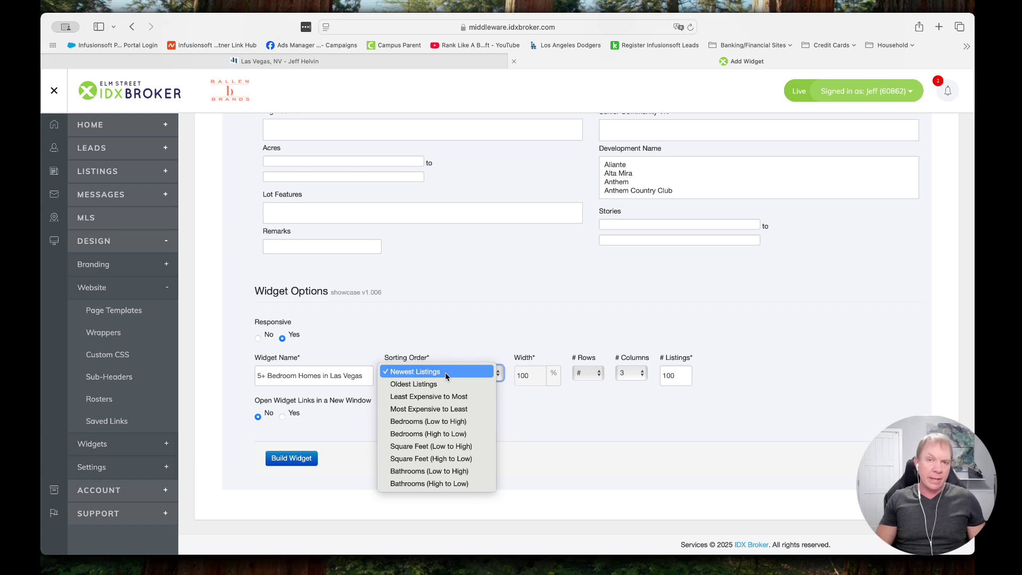
left_click(448, 377)
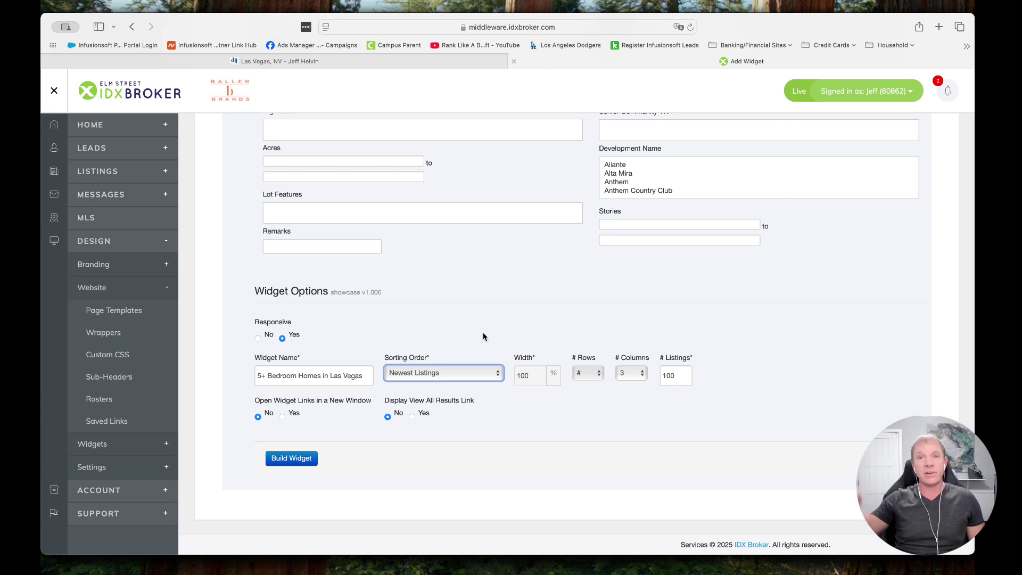
left_click(483, 336)
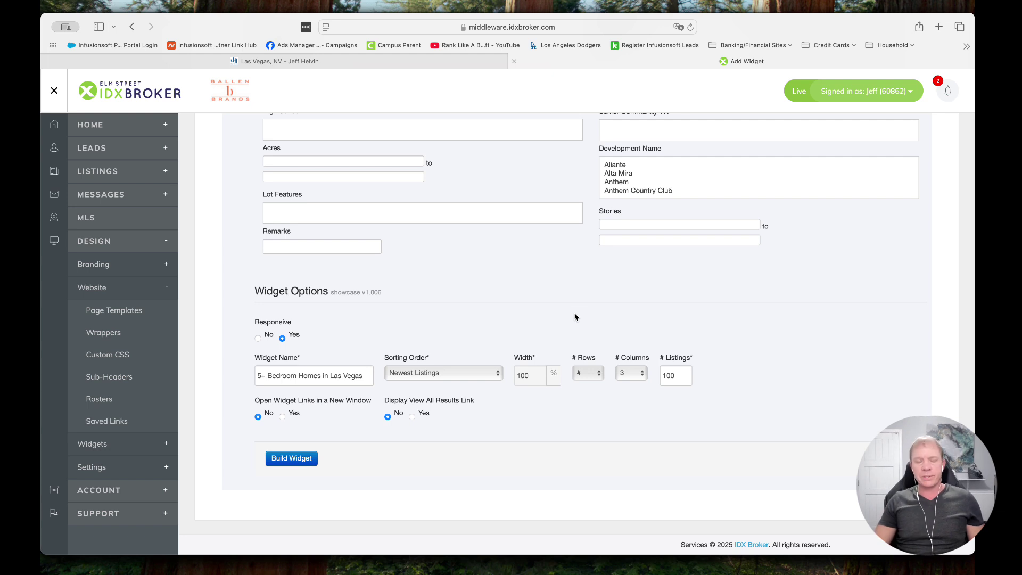
Step: Open the Las Vegas Homes for Sale Under $300K page on jeffsellslv.com in a new window and examine its listing showcase and View All Results link
double_click(682, 377)
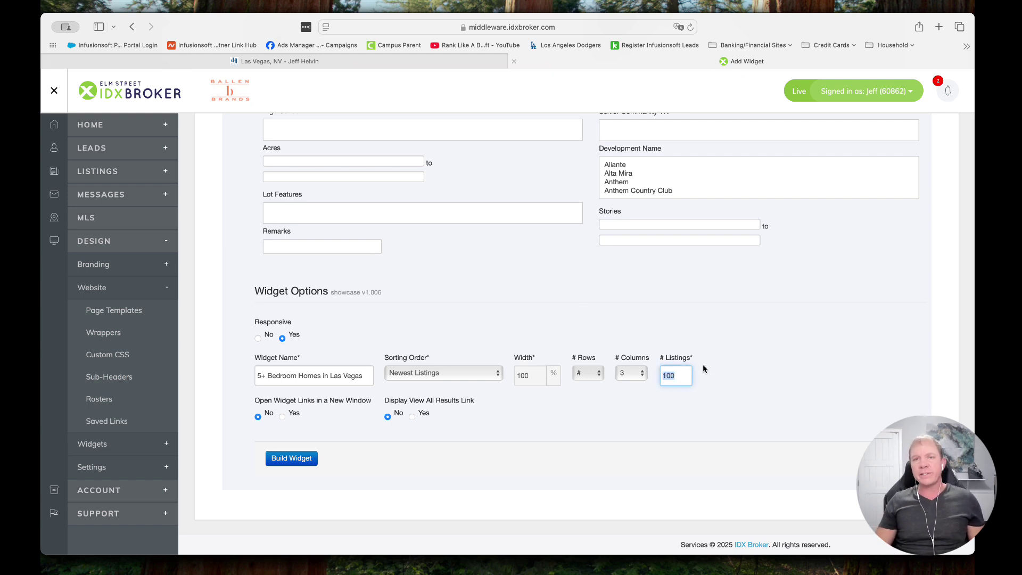
key("super+n")
type("jeff")
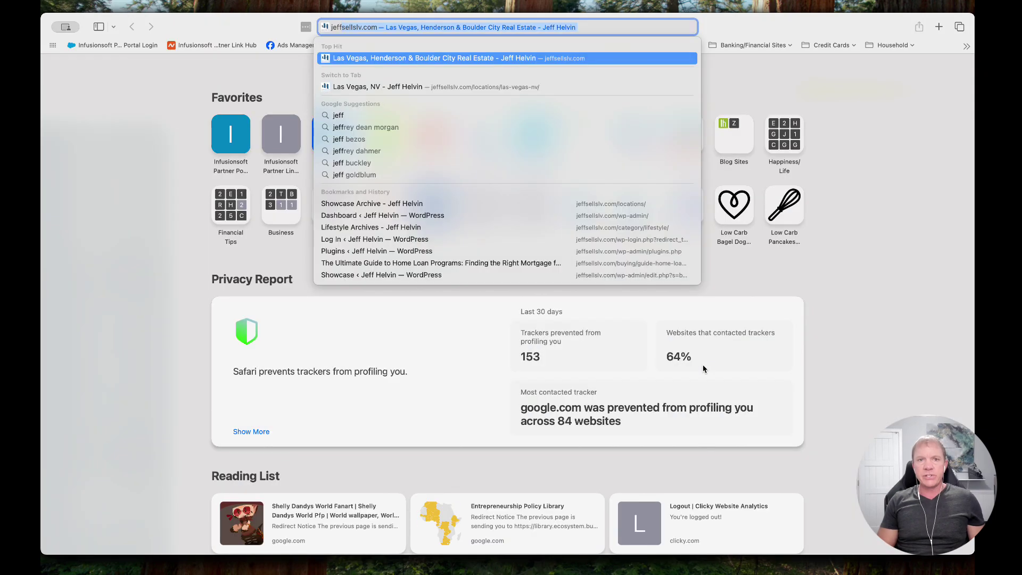
key("Return")
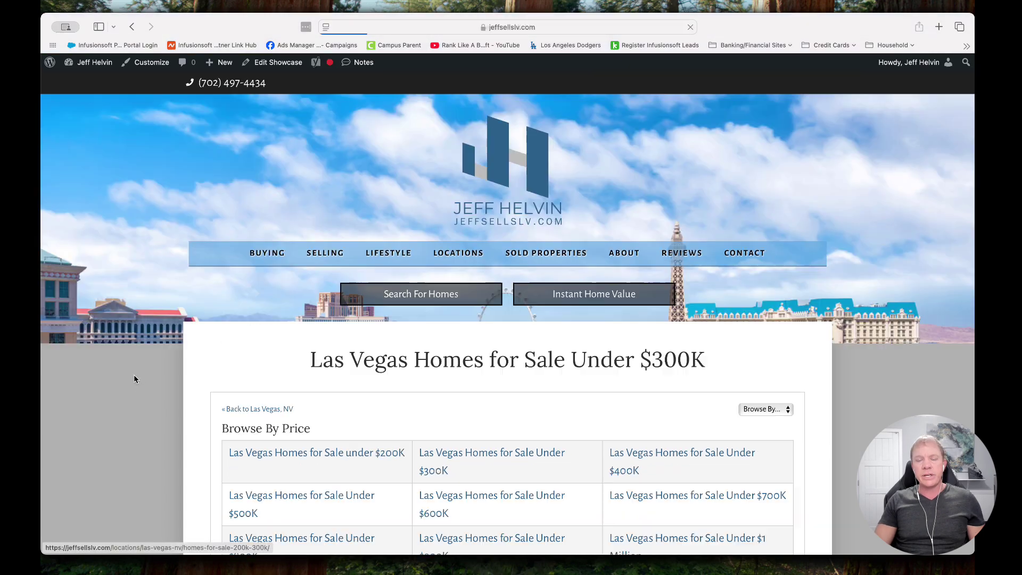
scroll(134, 375, "down", 10)
scroll(198, 292, "down", 1)
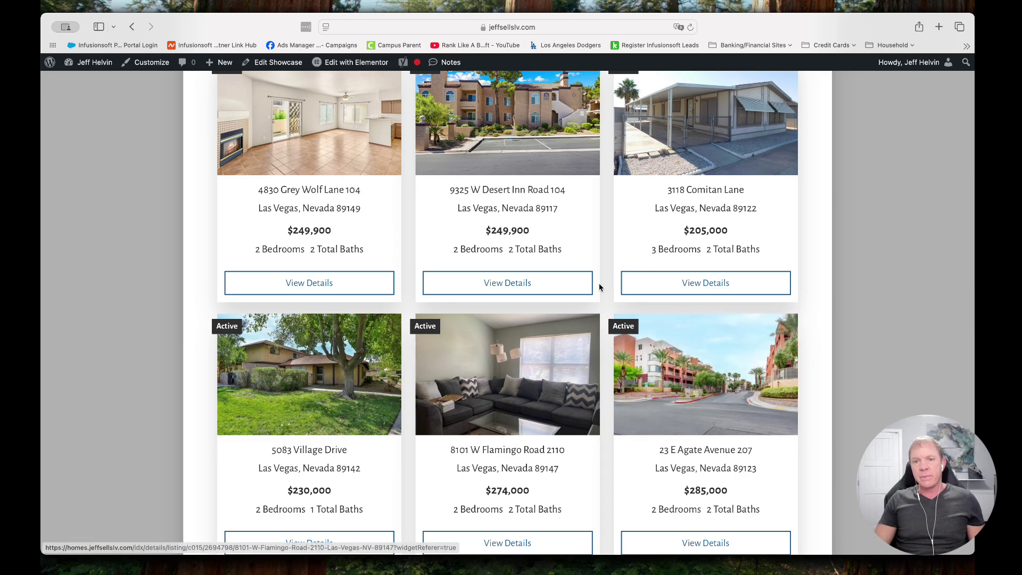
scroll(600, 287, "down", 10)
scroll(600, 288, "down", 11)
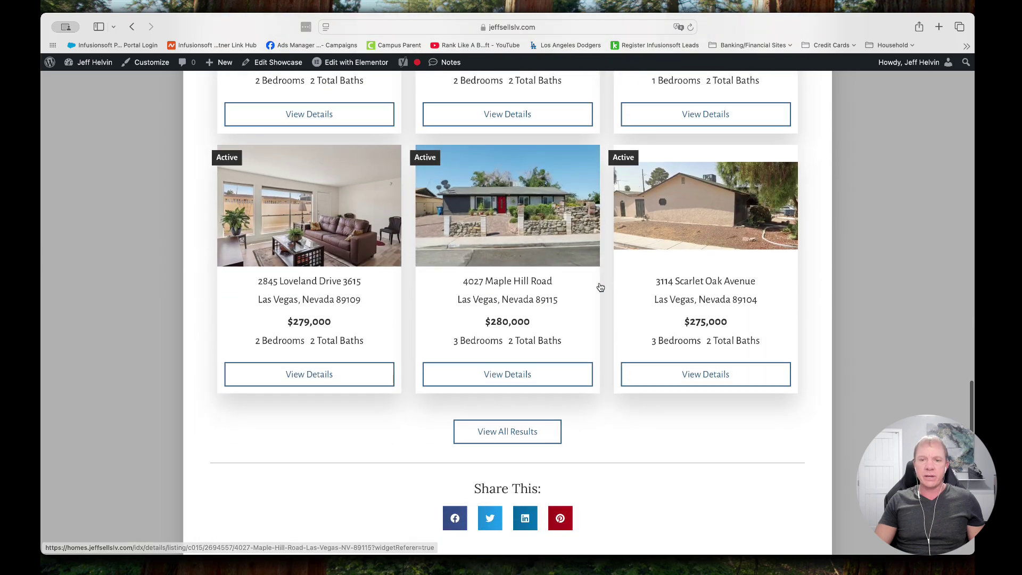
scroll(569, 274, "up", 20)
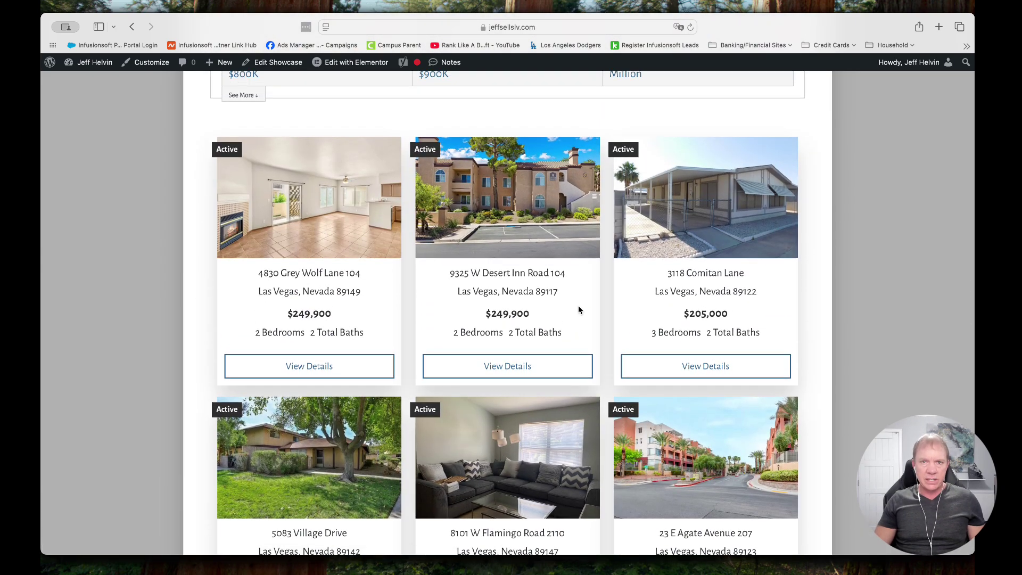
scroll(579, 310, "down", 2)
scroll(579, 310, "down", 6)
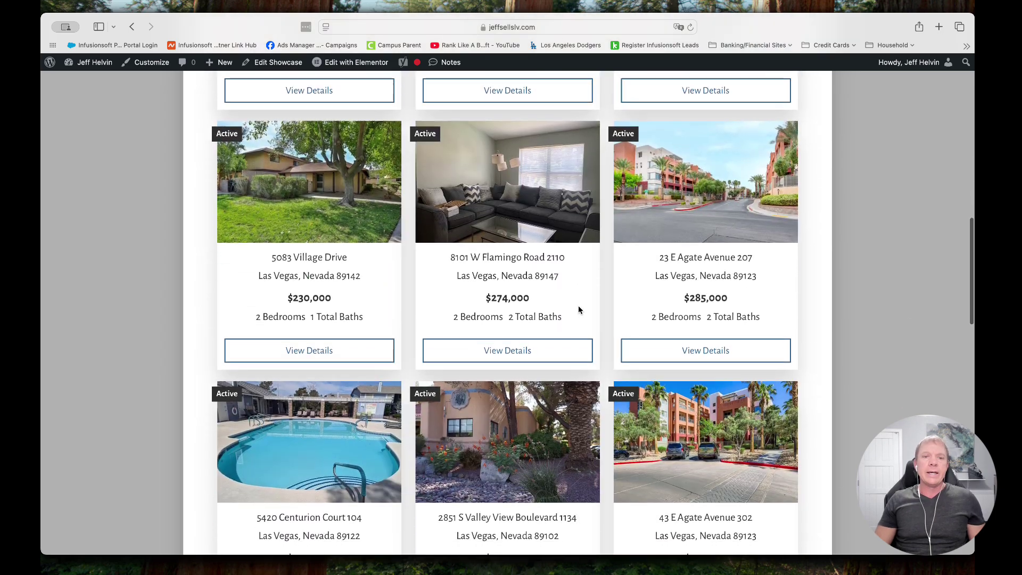
scroll(579, 310, "down", 1)
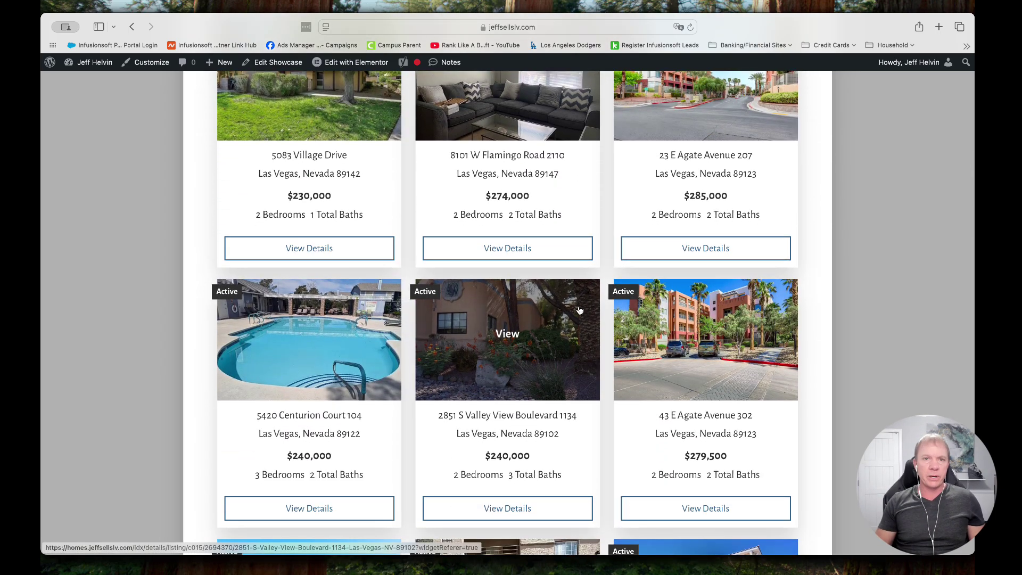
scroll(580, 310, "down", 13)
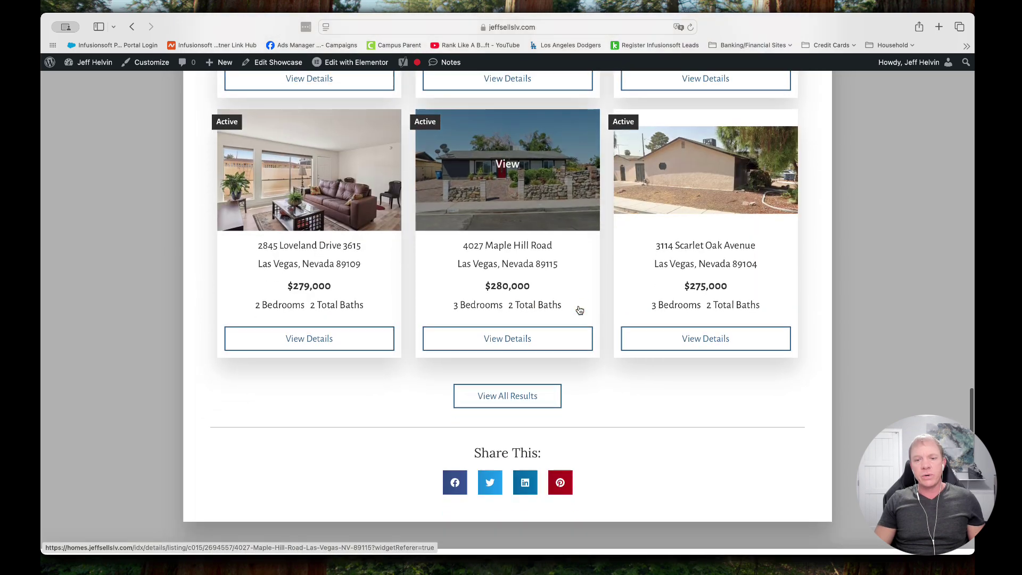
scroll(579, 310, "down", 1)
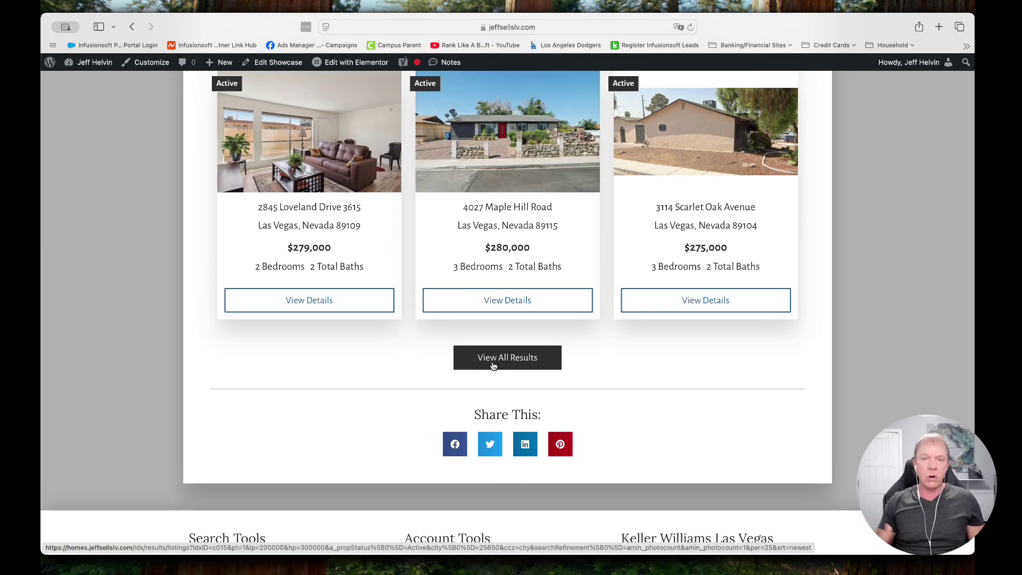
scroll(493, 366, "up", 7)
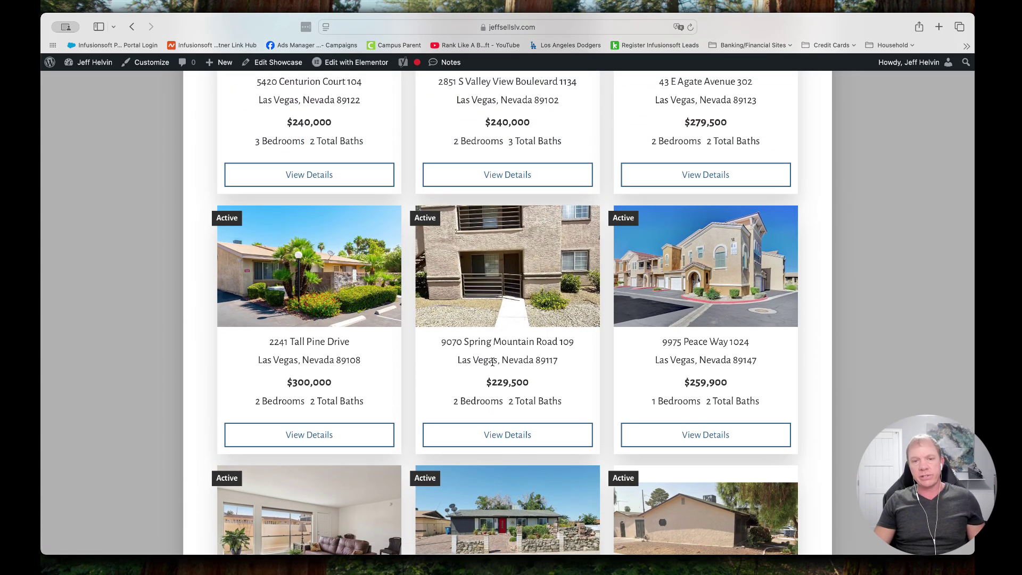
Step: Return to the widget form, set the number of listings to 15 and review the option for opening widget links in a new window
key("super+grave")
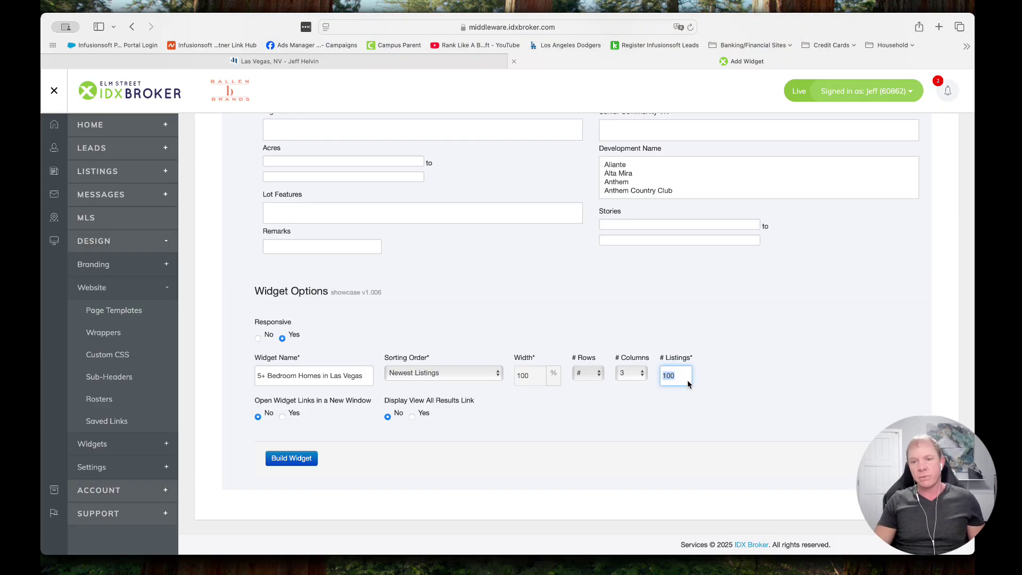
type("15")
left_click(725, 384)
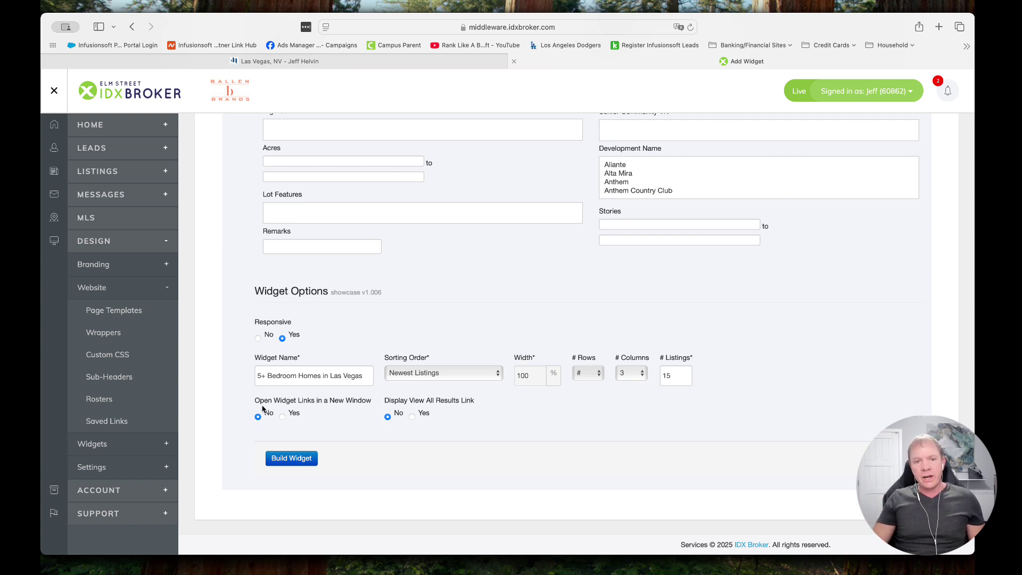
left_click_drag(255, 401, 261, 423)
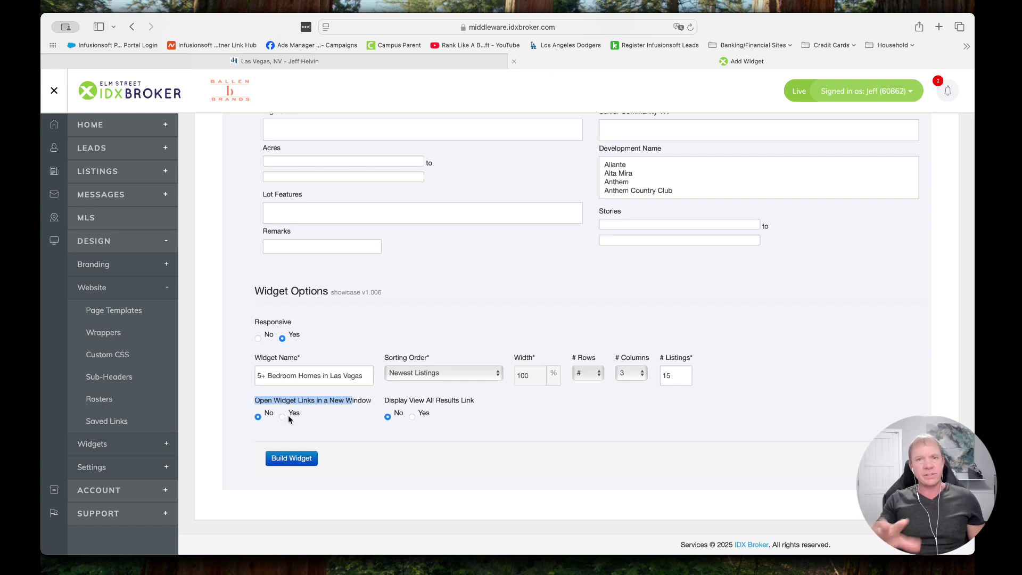
left_click(379, 450)
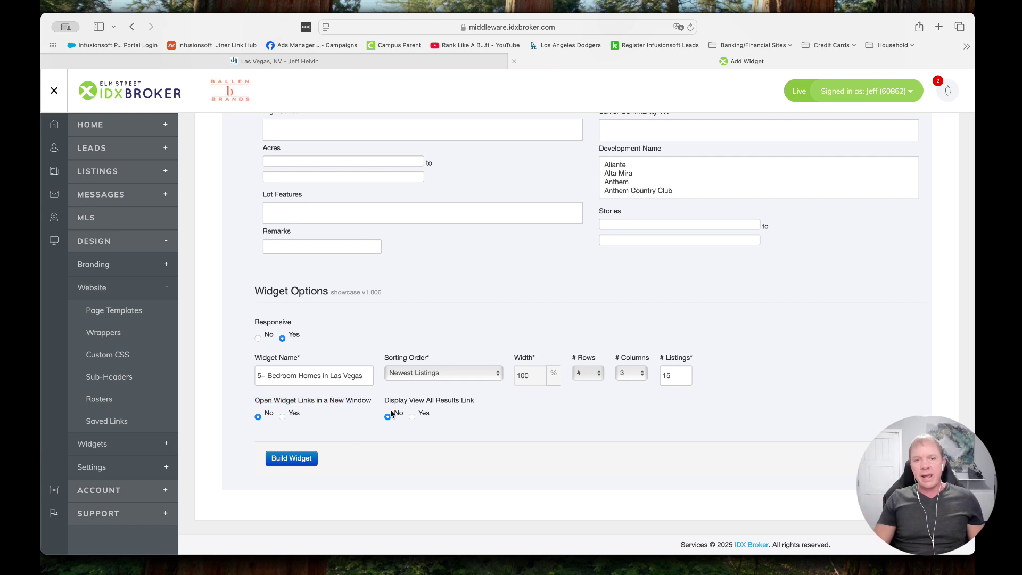
Step: Enable the View All Results link, review the property criteria and build the 5+ Bedroom Homes in Las Vegas widget
left_click(412, 416)
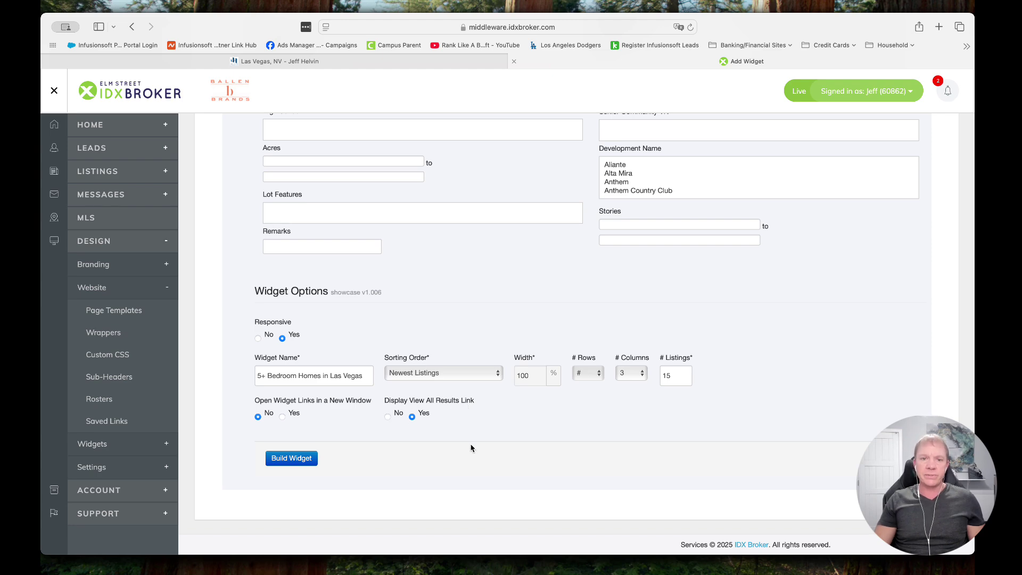
scroll(477, 446, "up", 15)
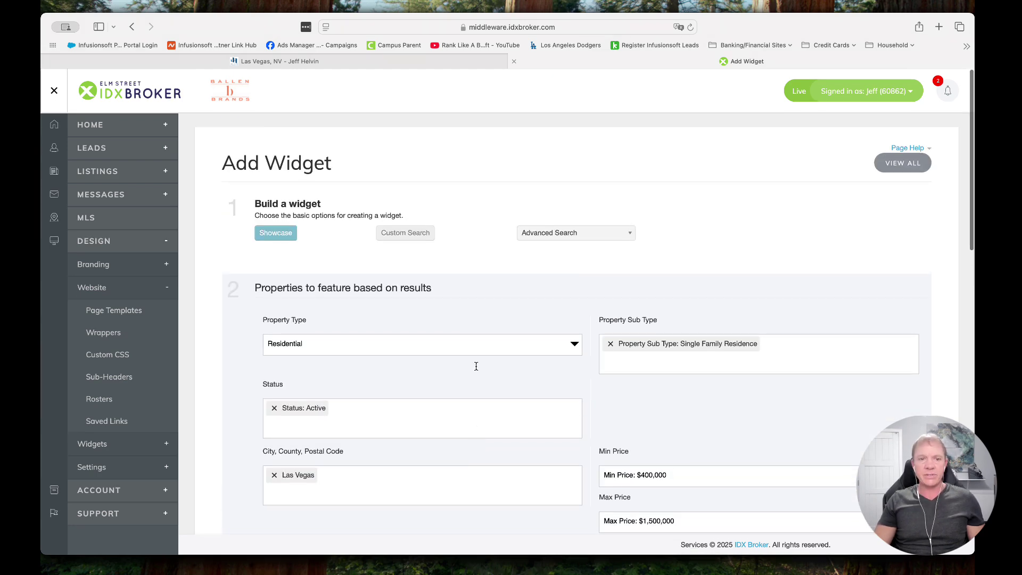
scroll(478, 362, "down", 3)
scroll(683, 271, "down", 4)
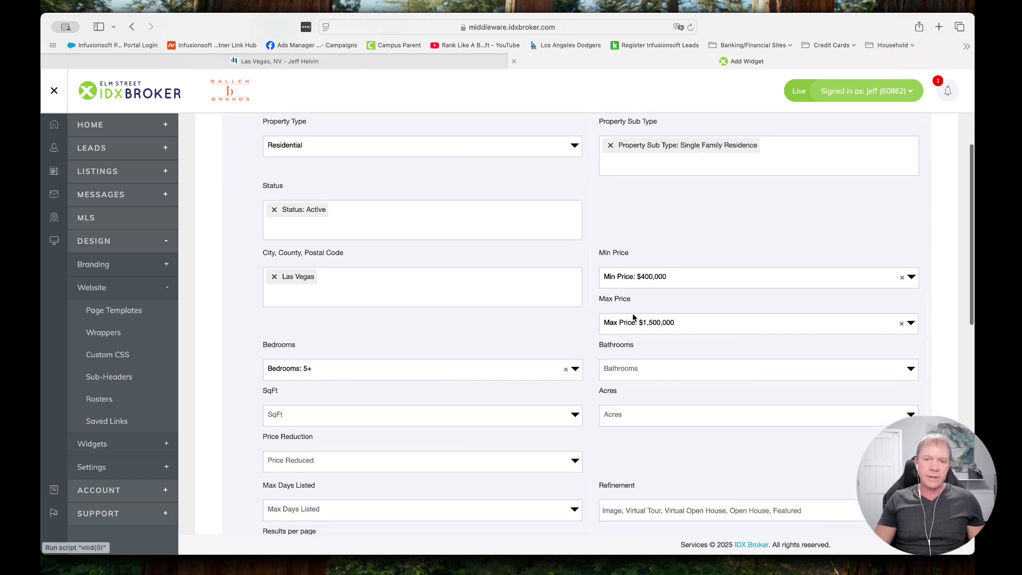
scroll(676, 303, "down", 1)
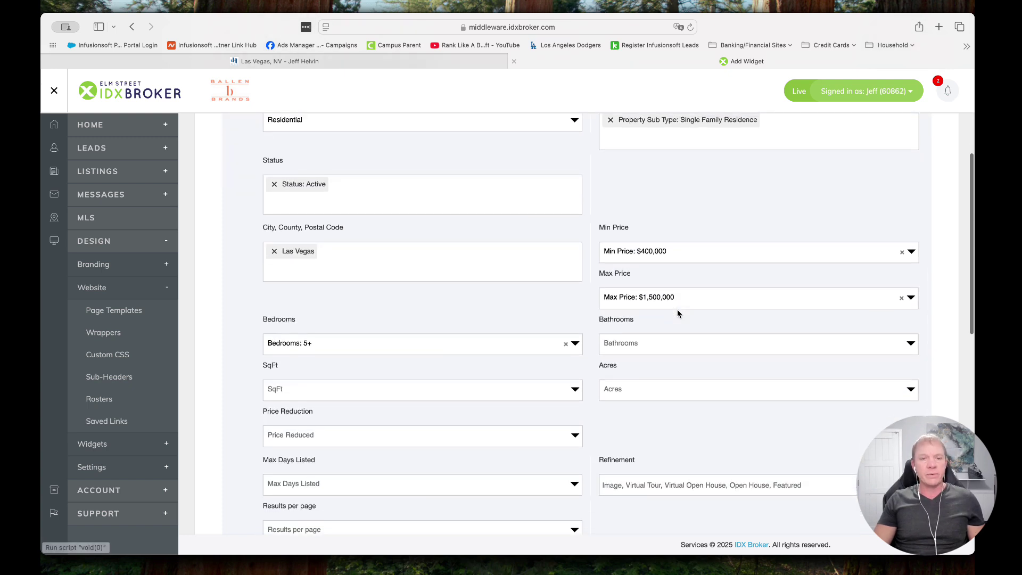
scroll(511, 317, "down", 2)
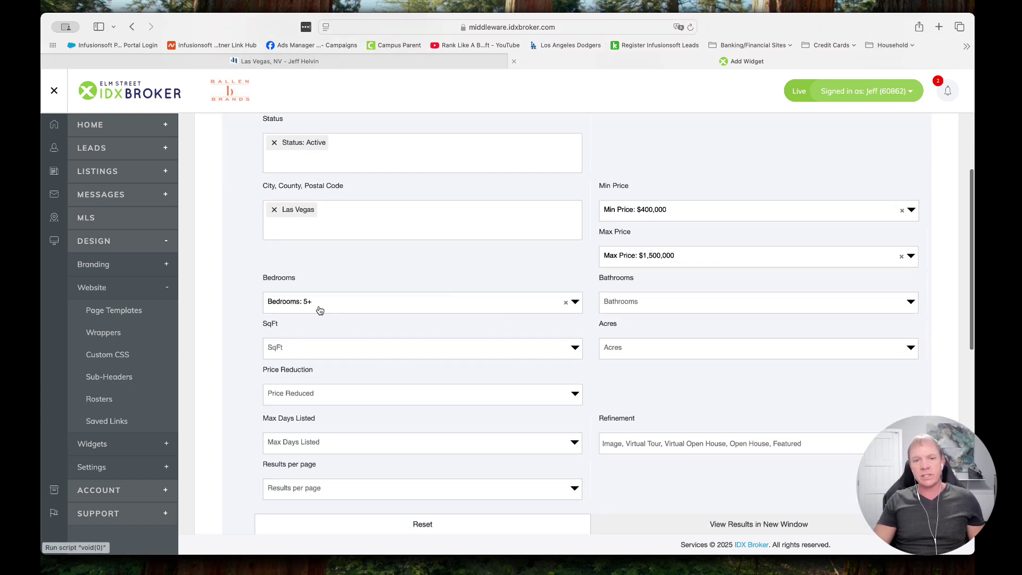
scroll(550, 342, "down", 15)
left_click(294, 460)
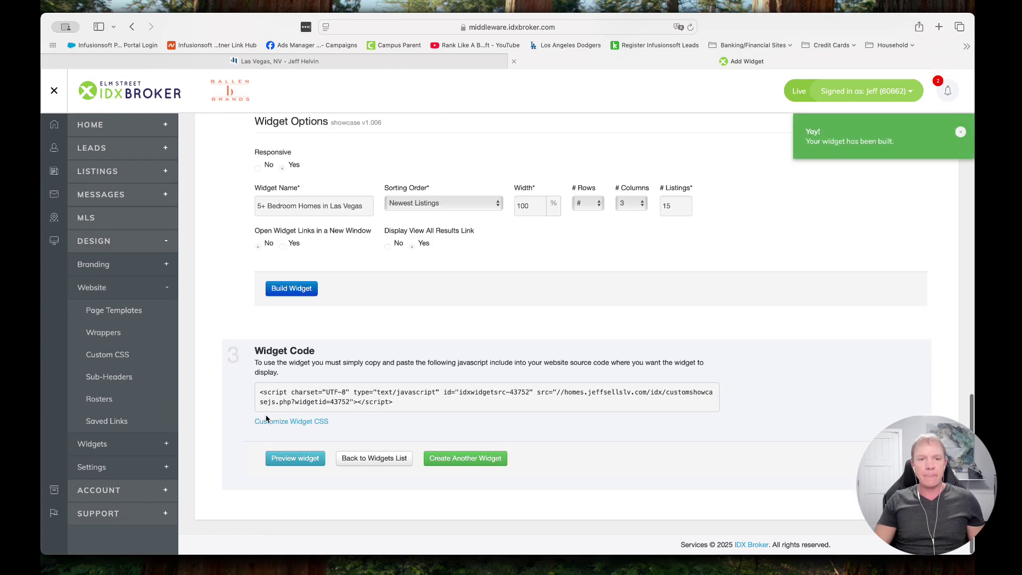
Step: Copy the generated widget script code and open the Showcases list in the site's WordPress admin
left_click_drag(257, 394, 404, 405)
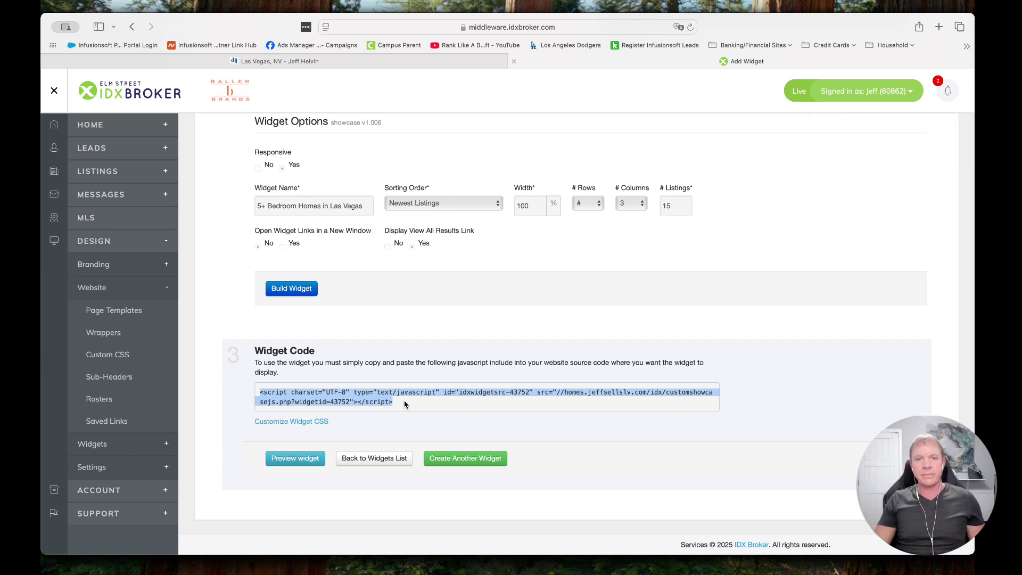
left_click(395, 62)
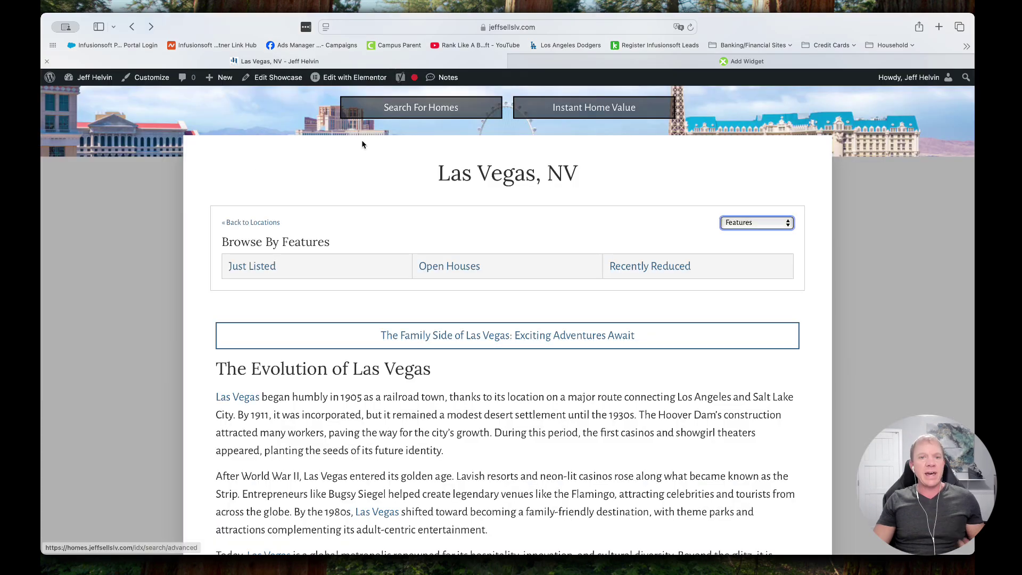
key("super+r")
mouse_move(90, 78)
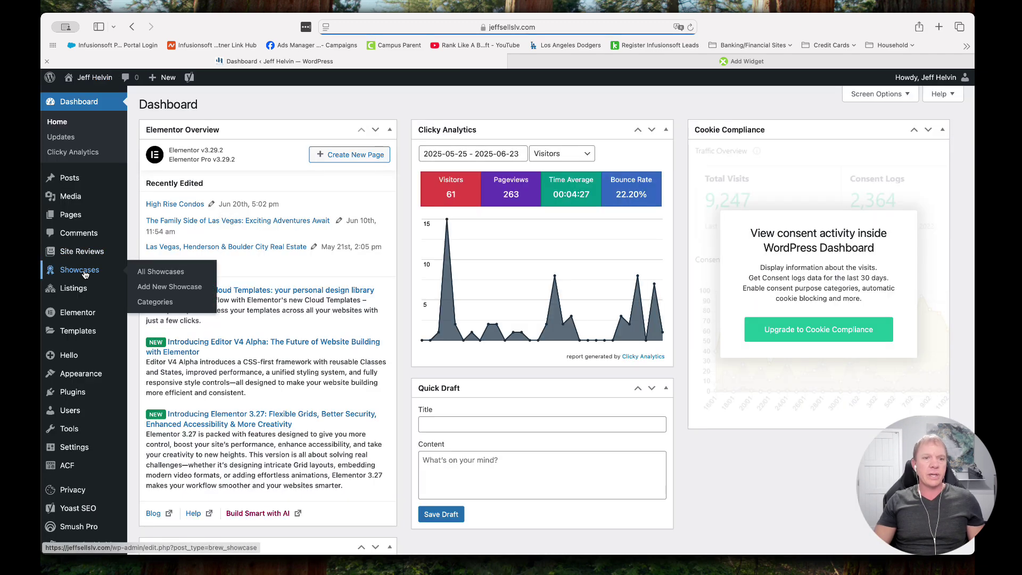
left_click(85, 273)
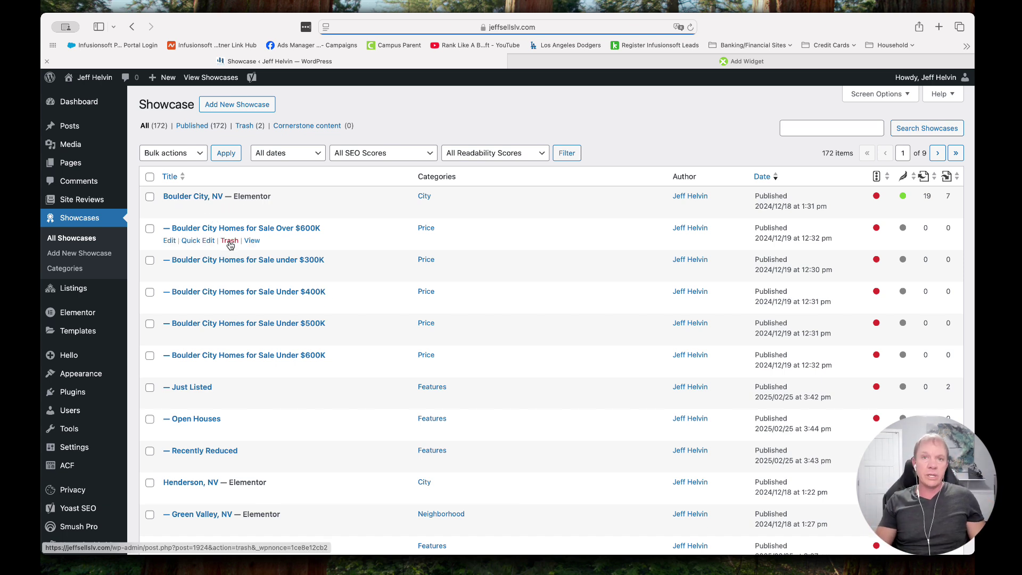
Step: Open jeffsellslv.com in a new tab and go to its Las Vegas, NV location page
key("super+t")
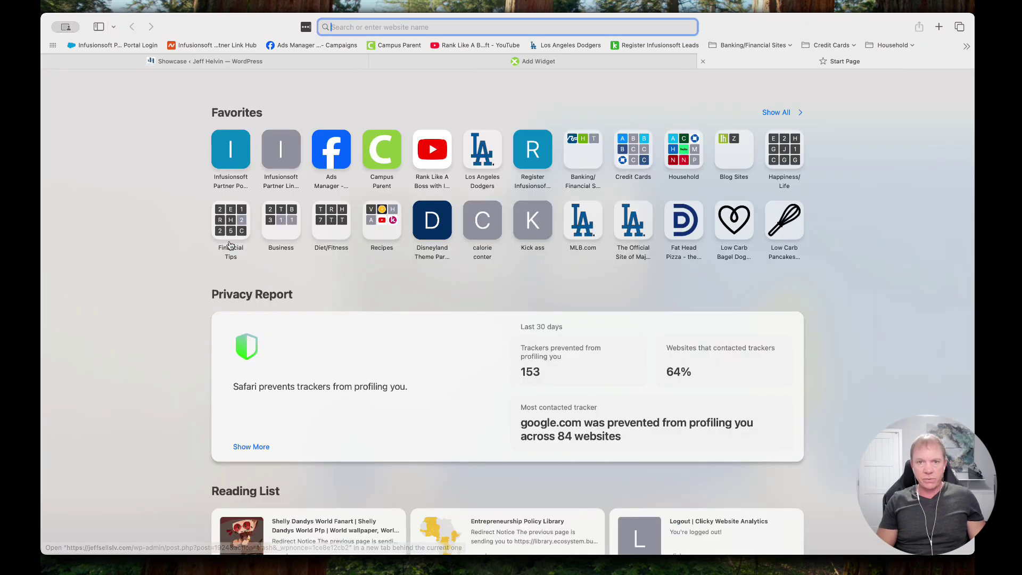
type("jeff")
key("Escape")
type("jeff")
key("Return")
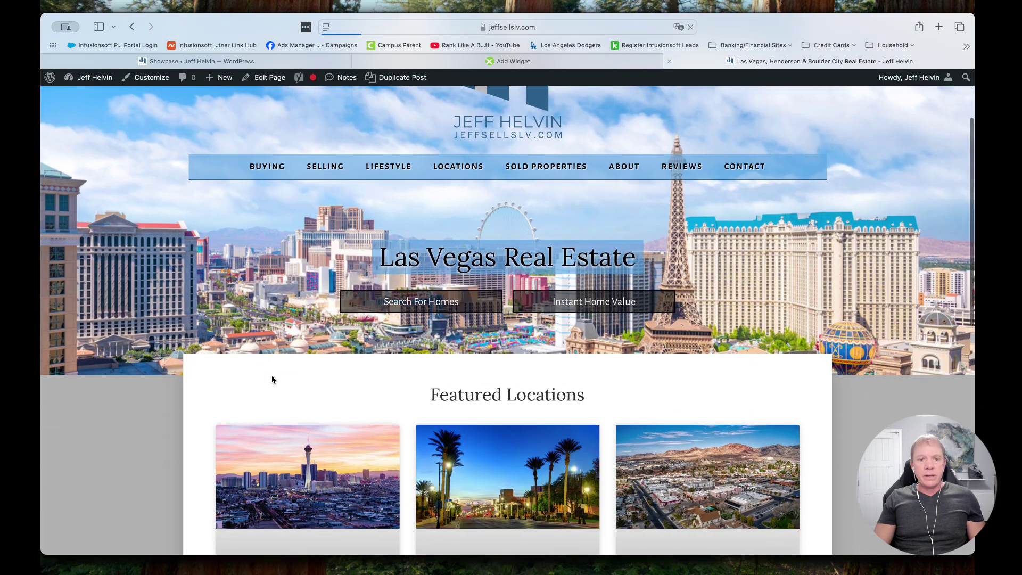
scroll(272, 375, "down", 3)
left_click(281, 379)
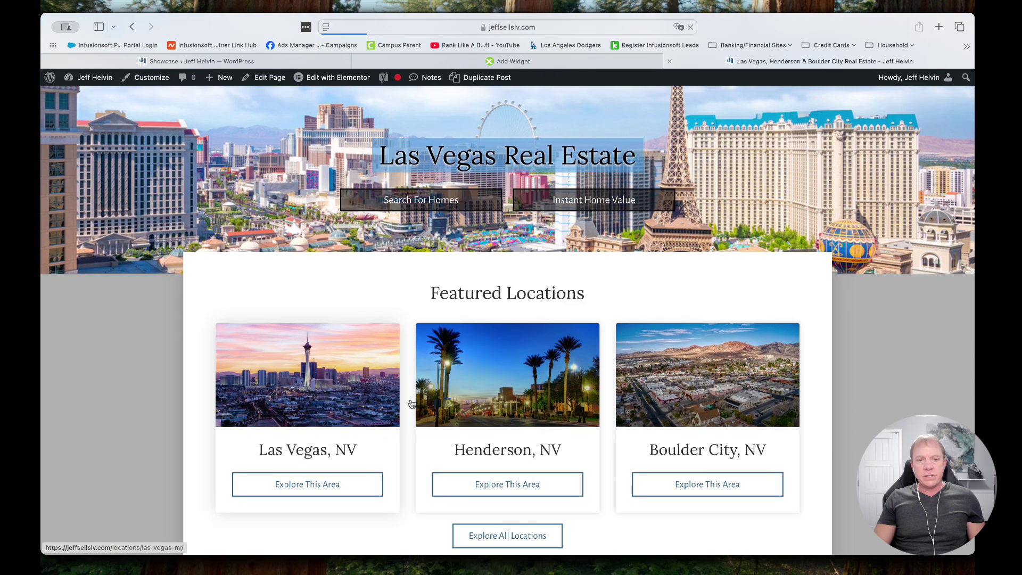
Step: Switch the Las Vegas, NV page's browse box to Features to view its feature pages
scroll(479, 372, "down", 3)
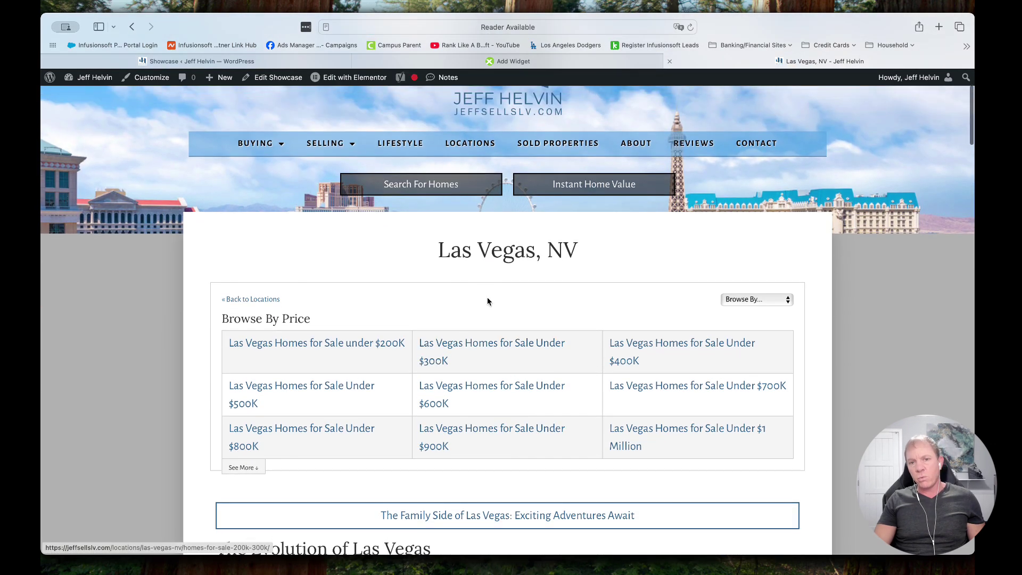
left_click_drag(436, 248, 652, 274)
left_click(652, 276)
left_click(748, 300)
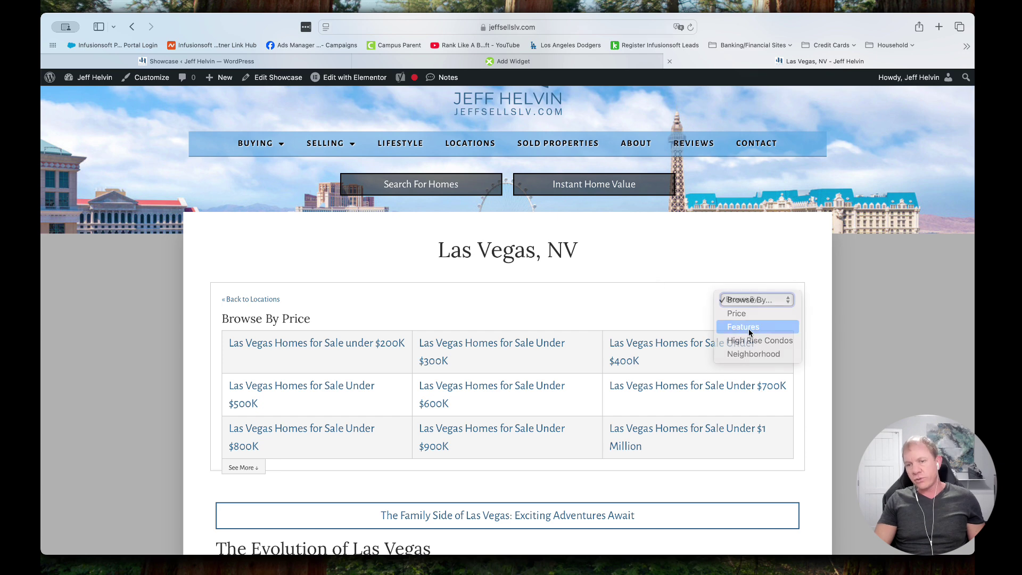
left_click(749, 328)
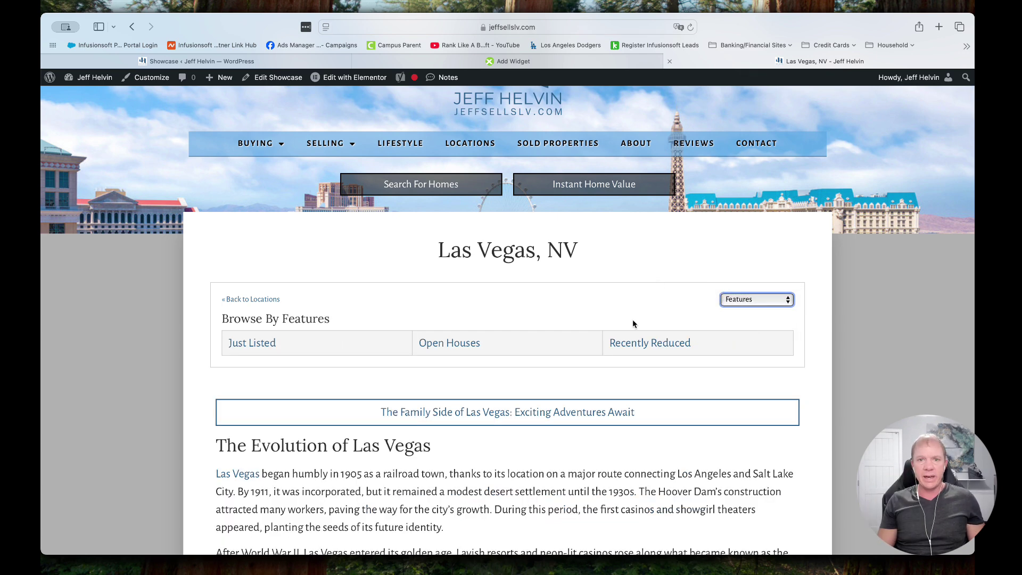
Step: Return to the WordPress Showcases list and examine how city pages and their price and feature subpages are organized
left_click(245, 61)
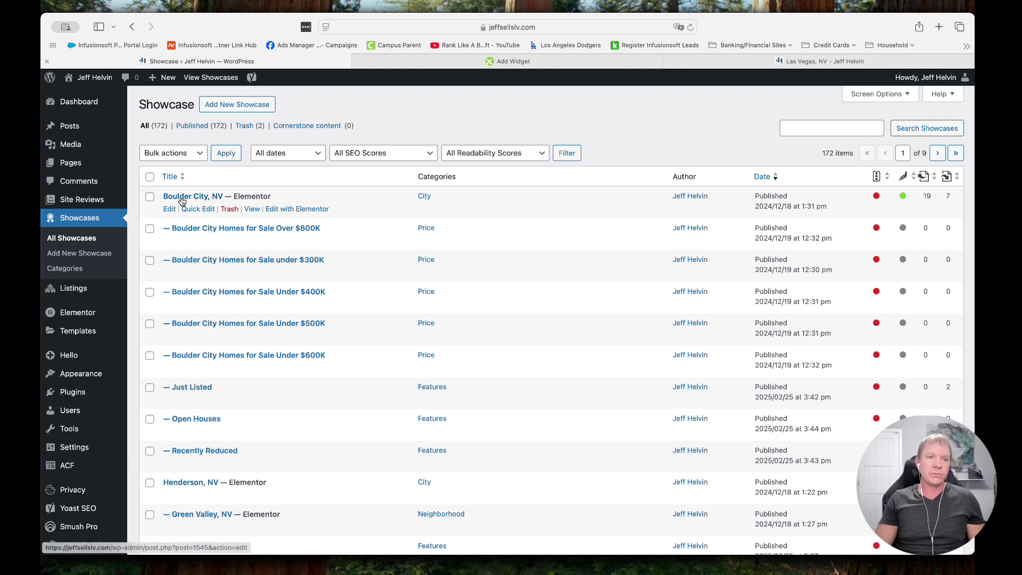
scroll(239, 230, "down", 3)
scroll(240, 230, "down", 1)
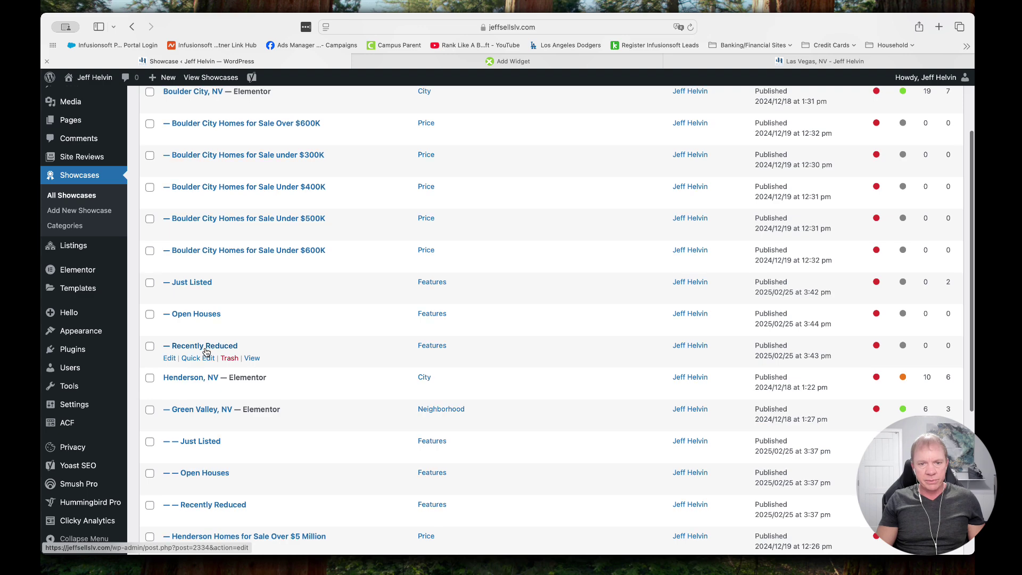
scroll(206, 351, "up", 2)
scroll(167, 235, "up", 1)
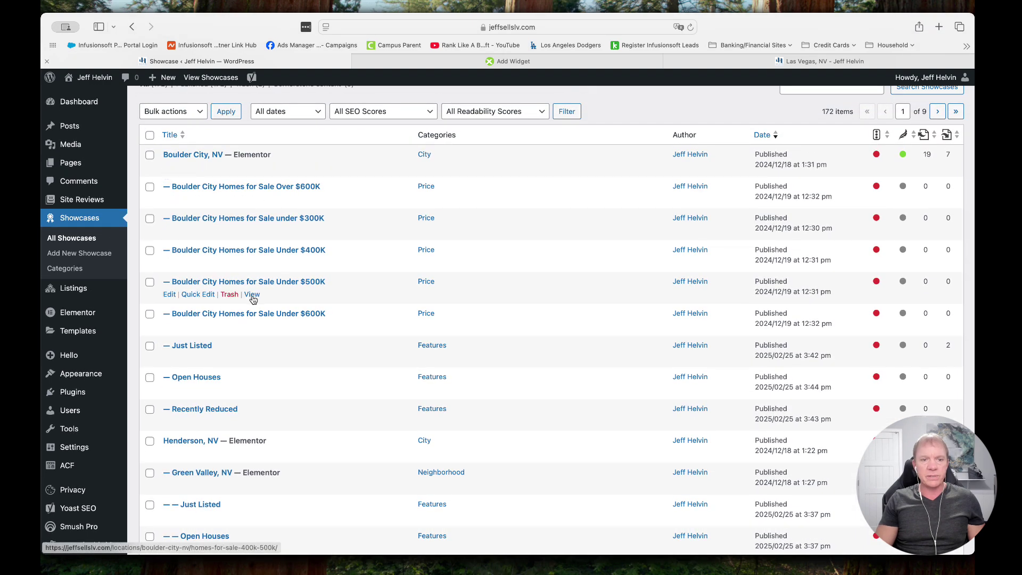
scroll(253, 299, "up", 2)
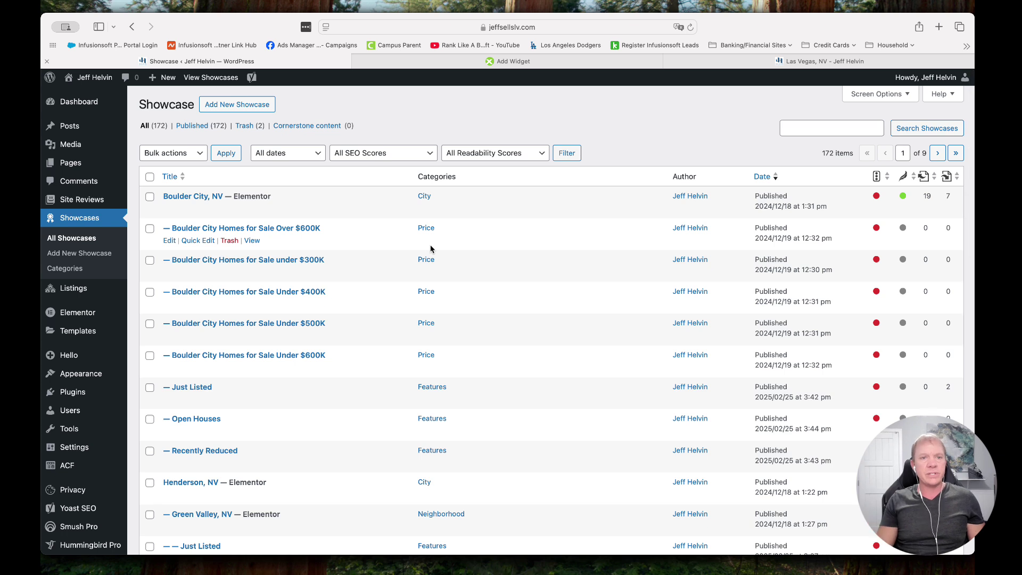
Step: Add a new showcase titled "Las Vegas 5+ Bedroom Homes for Sale"
left_click(233, 107)
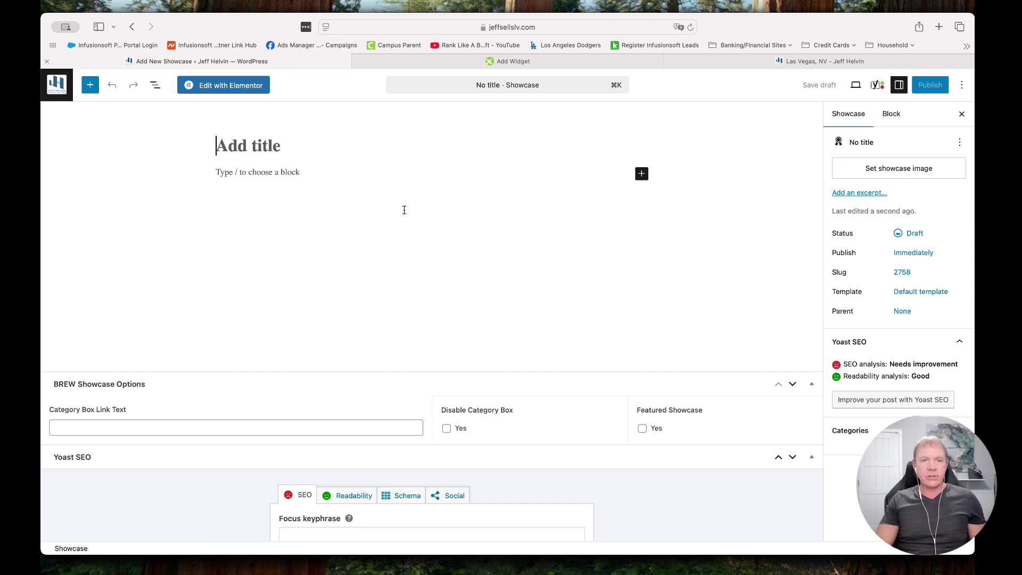
type("La")
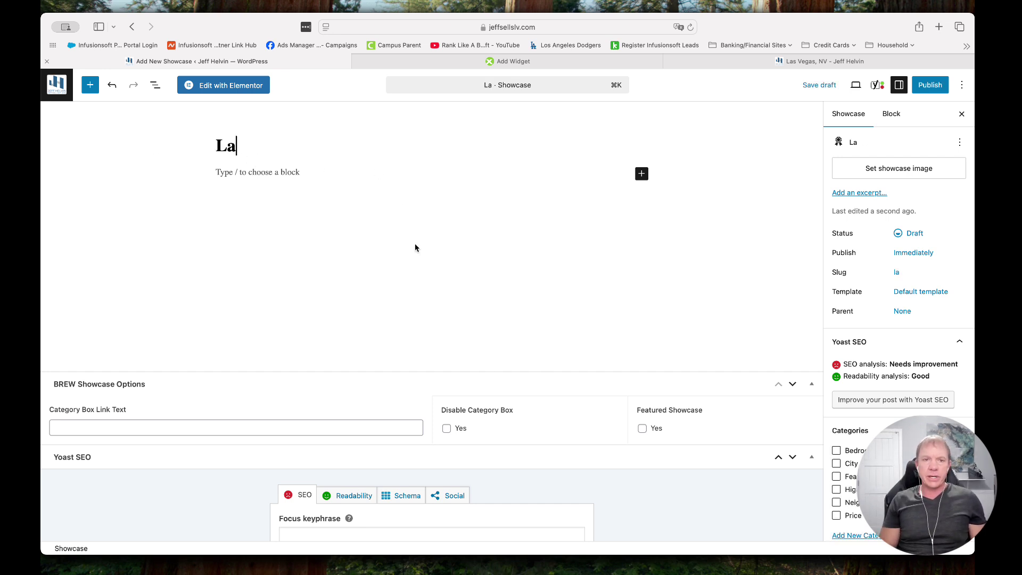
type("s Vegas Homes")
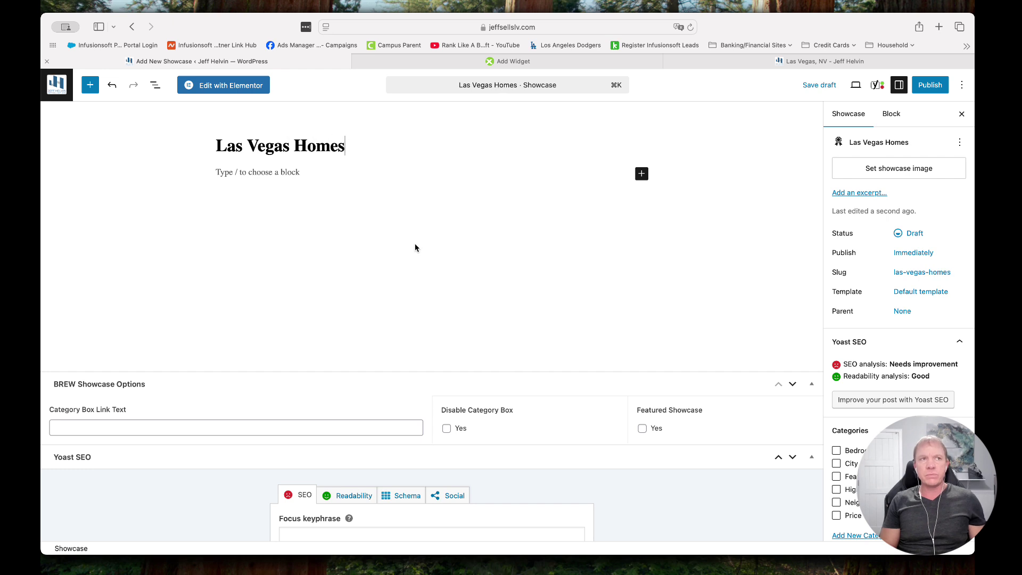
key("BackSpace")
key("BackSpace")
key("BackSpace")
key("BackSpace")
key("BackSpace")
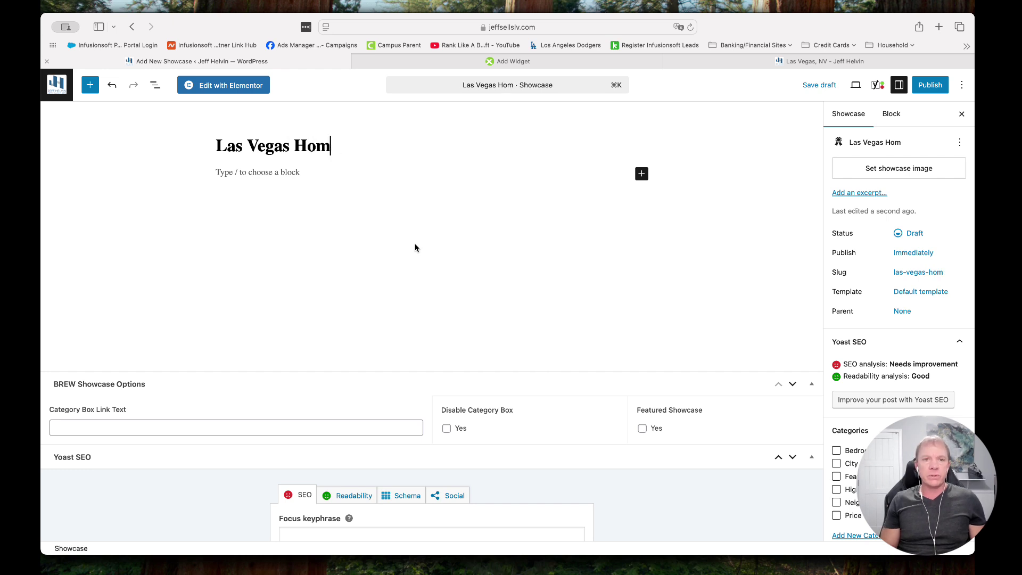
type("5+ ")
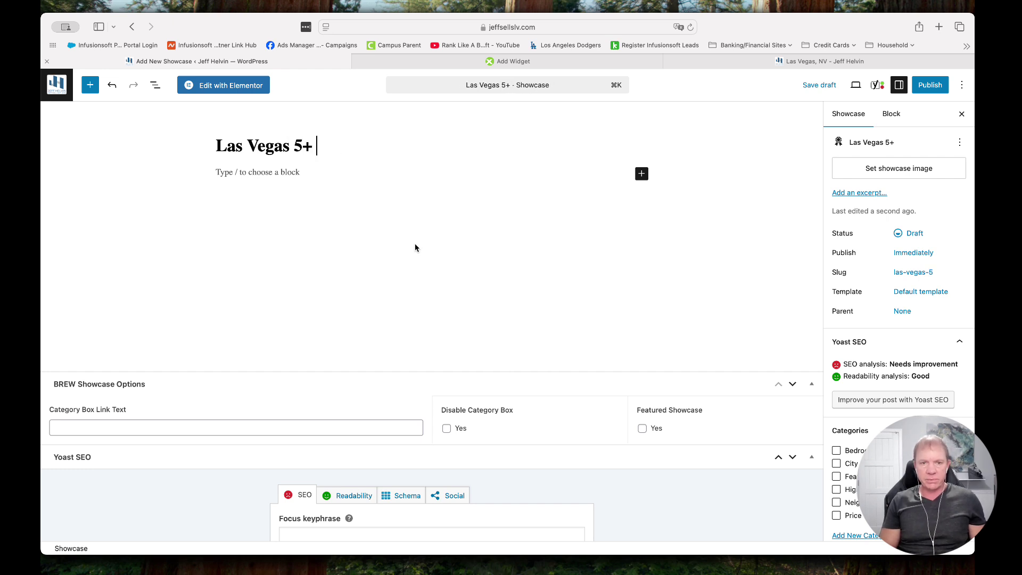
type("Bedroom Homes for Sale")
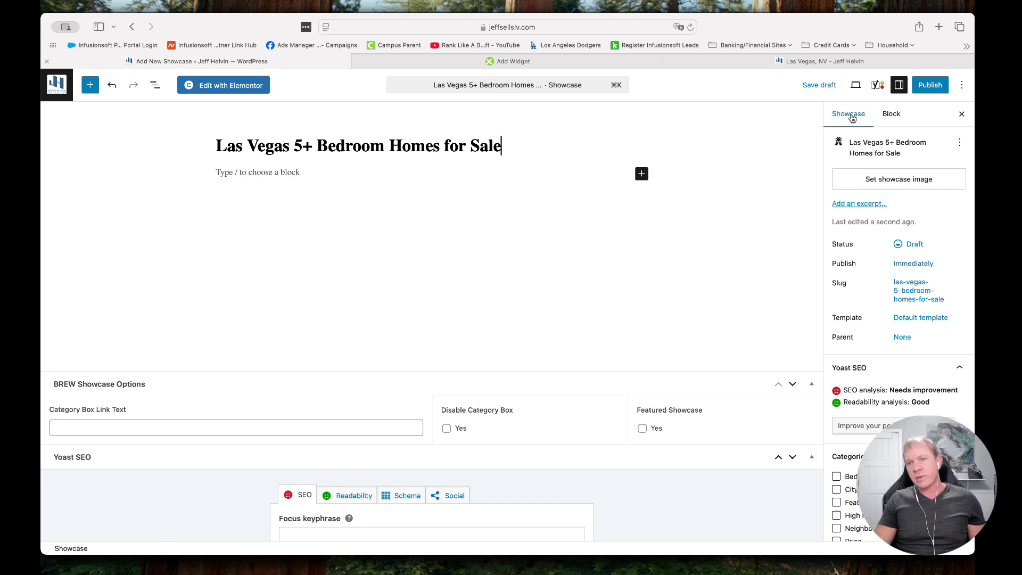
Step: Examine the new showcase's settings and the city and community image cards on the site's Locations page
scroll(893, 194, "down", 1)
scroll(893, 195, "down", 2)
scroll(894, 240, "up", 3)
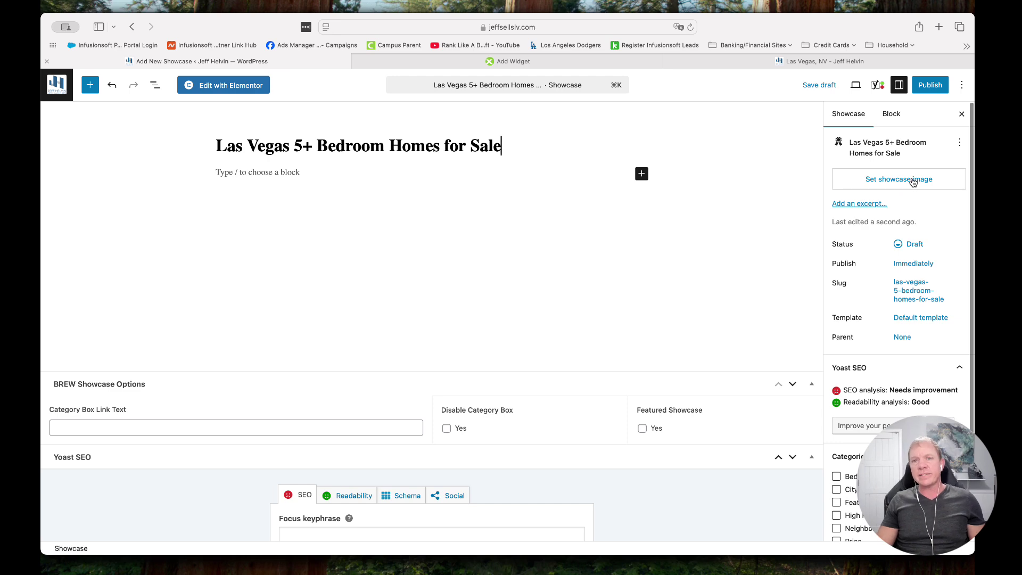
left_click(834, 63)
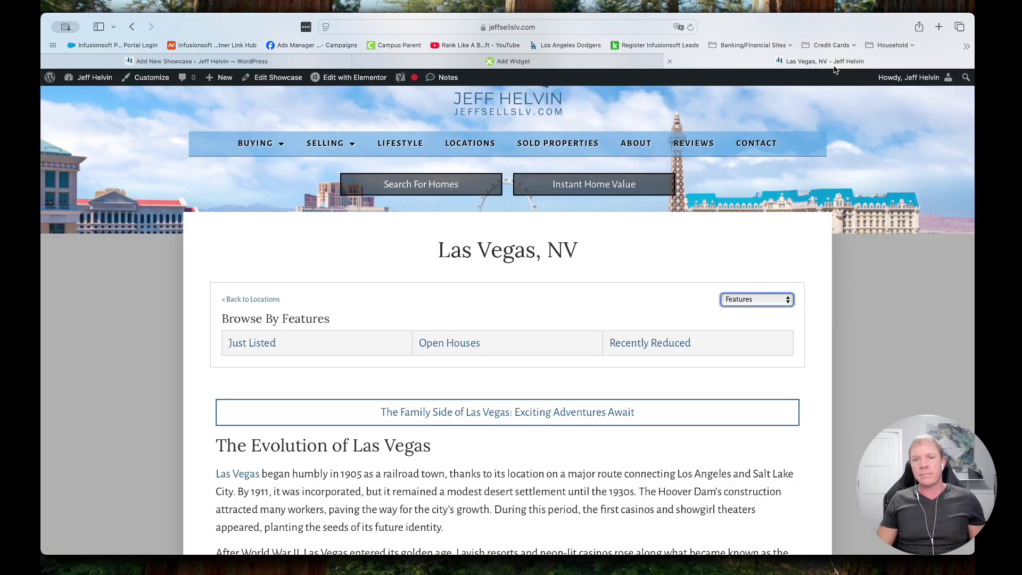
scroll(385, 292, "up", 3)
left_click(467, 271)
scroll(181, 281, "down", 6)
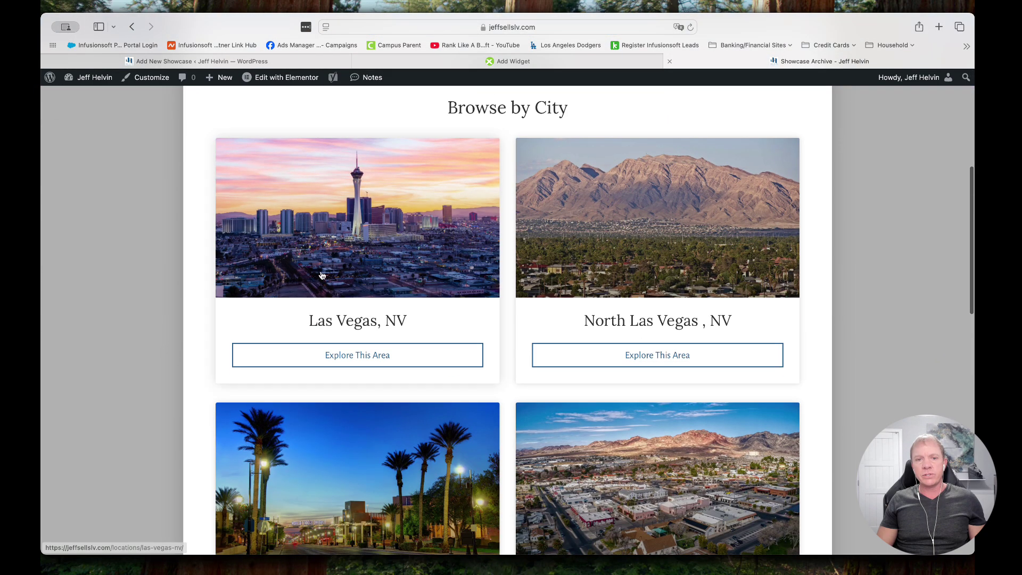
scroll(581, 259, "down", 7)
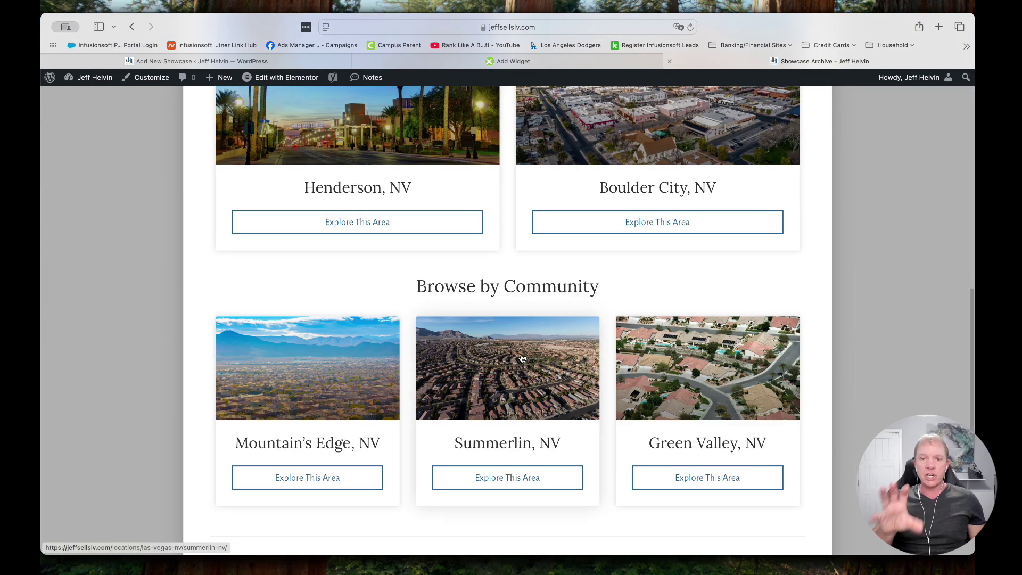
scroll(523, 358, "up", 3)
scroll(522, 359, "up", 12)
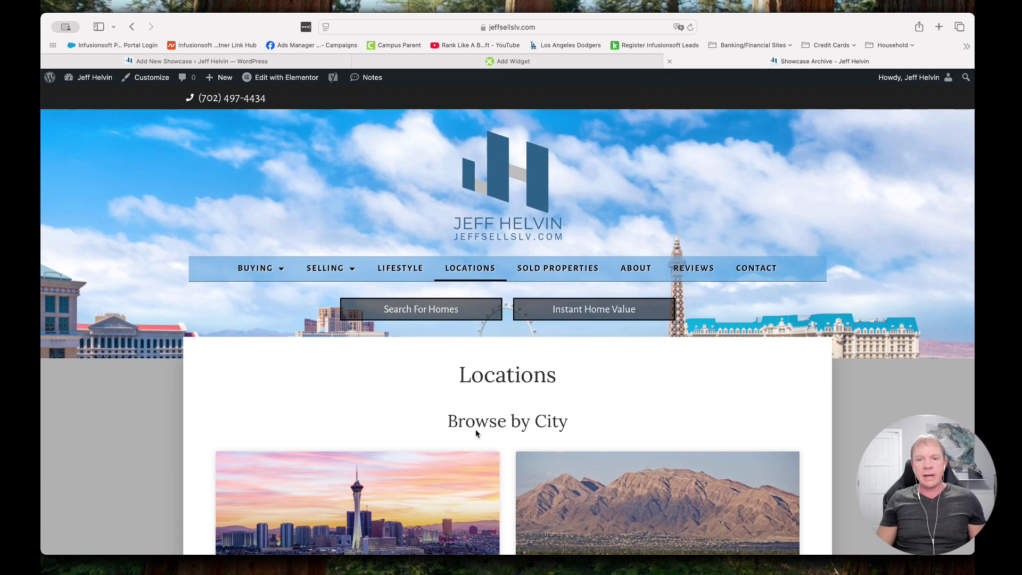
scroll(431, 490, "down", 2)
scroll(427, 501, "up", 3)
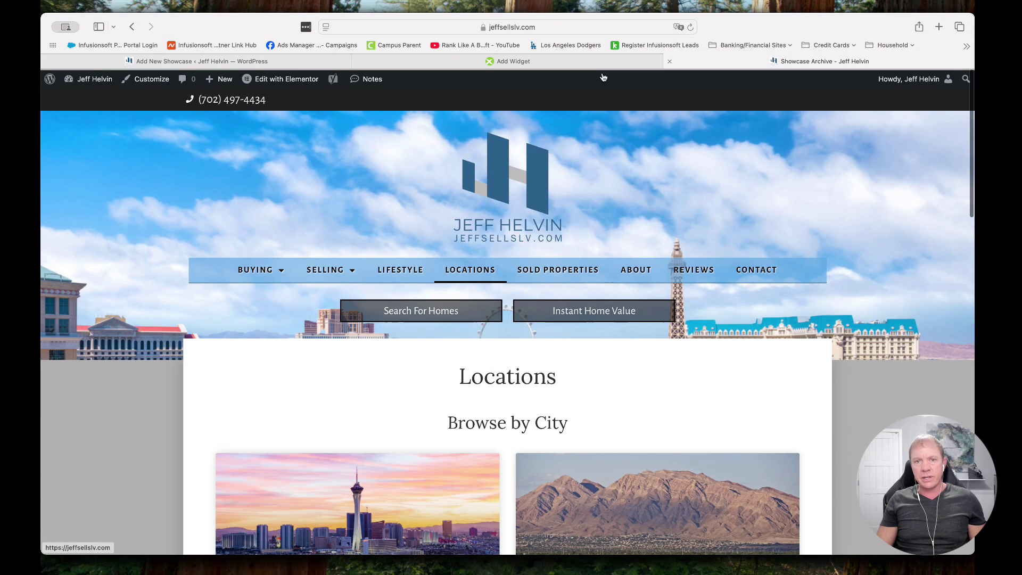
Step: Set the "welcome fabulous Las Vegas" sign picture from the media library as the new showcase's image
left_click(291, 61)
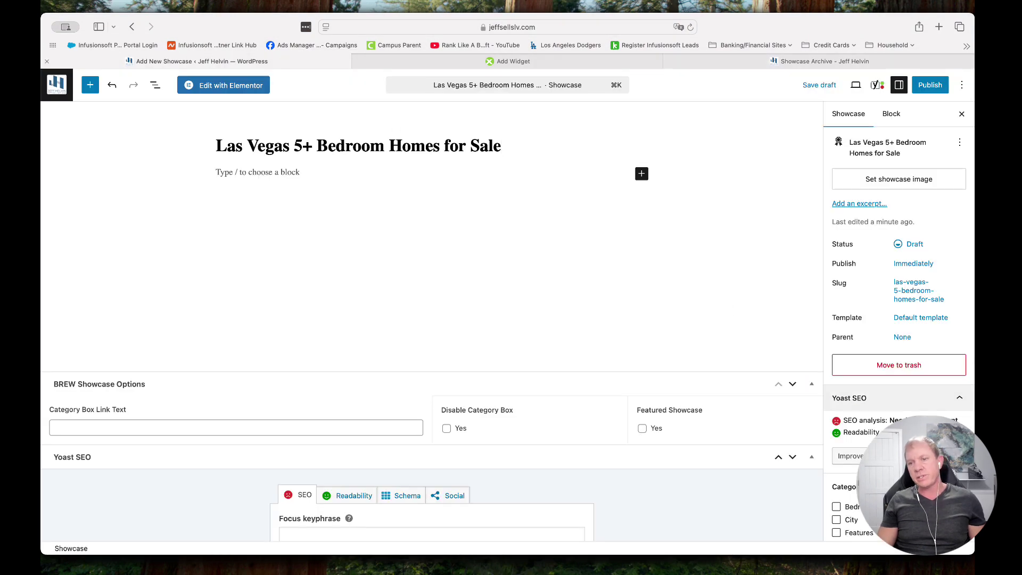
left_click(900, 180)
scroll(620, 320, "down", 5)
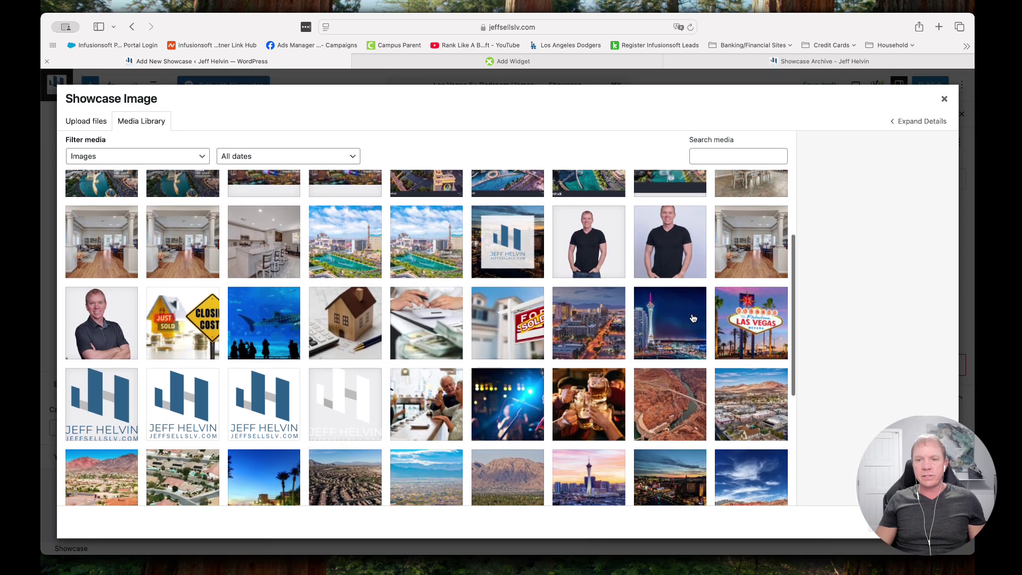
left_click(751, 329)
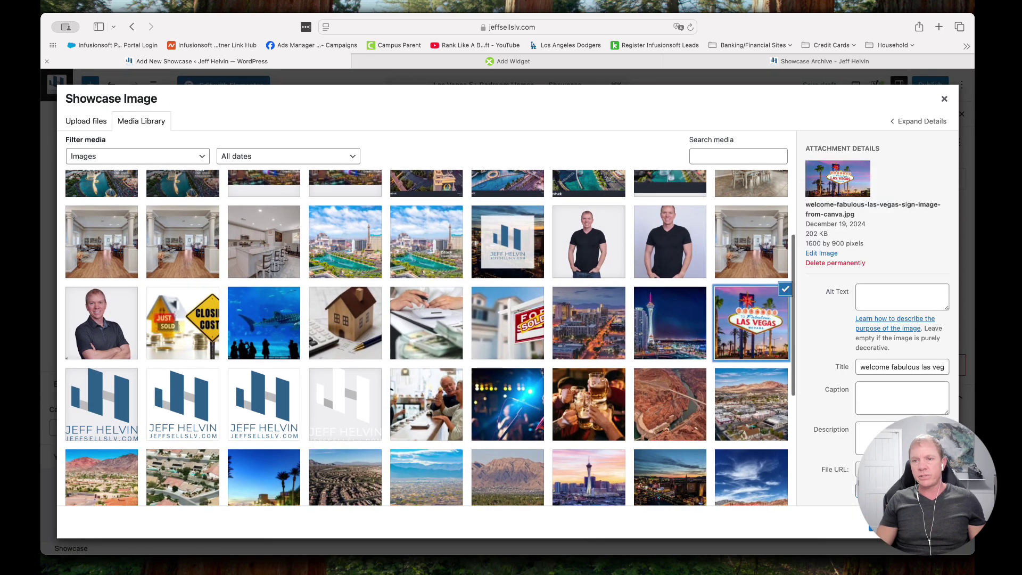
left_click(910, 527)
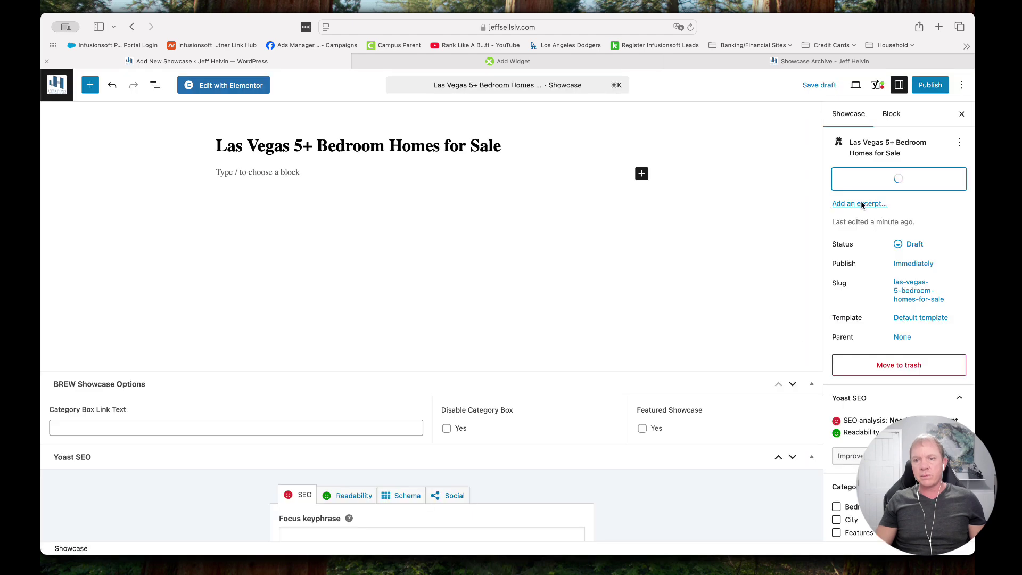
Step: Set the showcase's parent page to Las Vegas, NV and assign it to the Bedrooms category
scroll(922, 276, "down", 2)
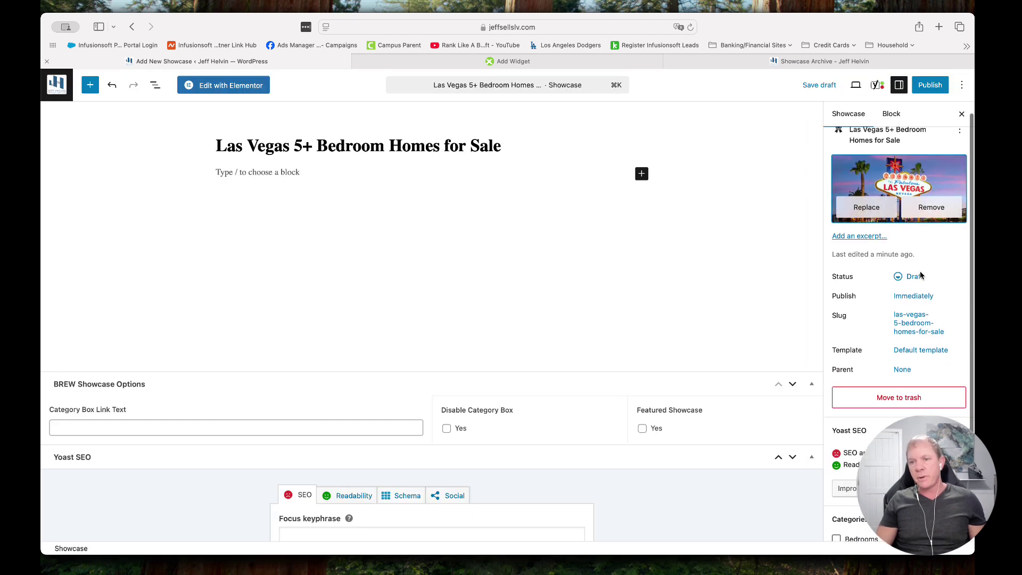
scroll(921, 275, "down", 1)
scroll(876, 244, "down", 1)
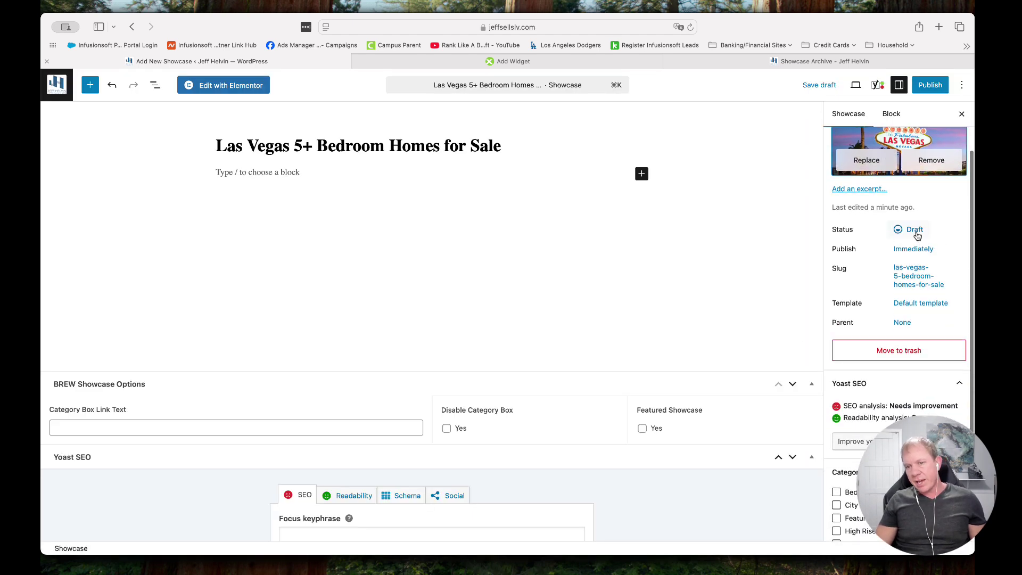
scroll(878, 242, "down", 1)
scroll(874, 243, "down", 2)
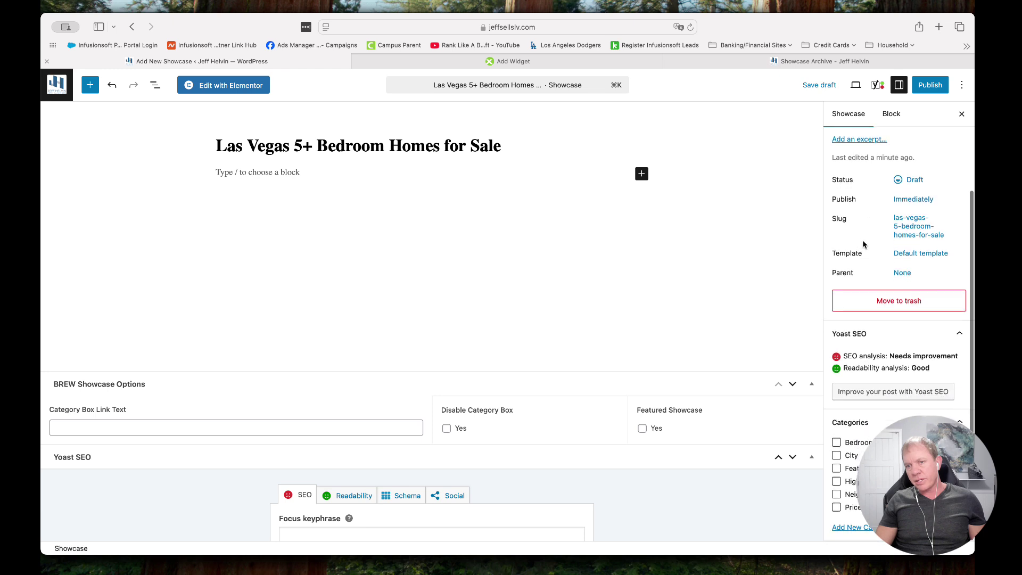
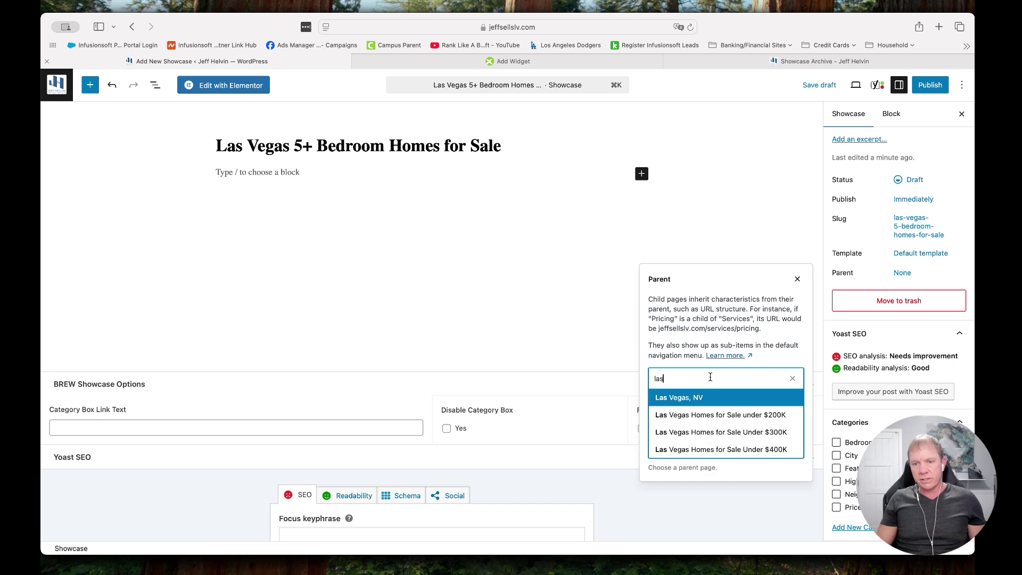
left_click(686, 400)
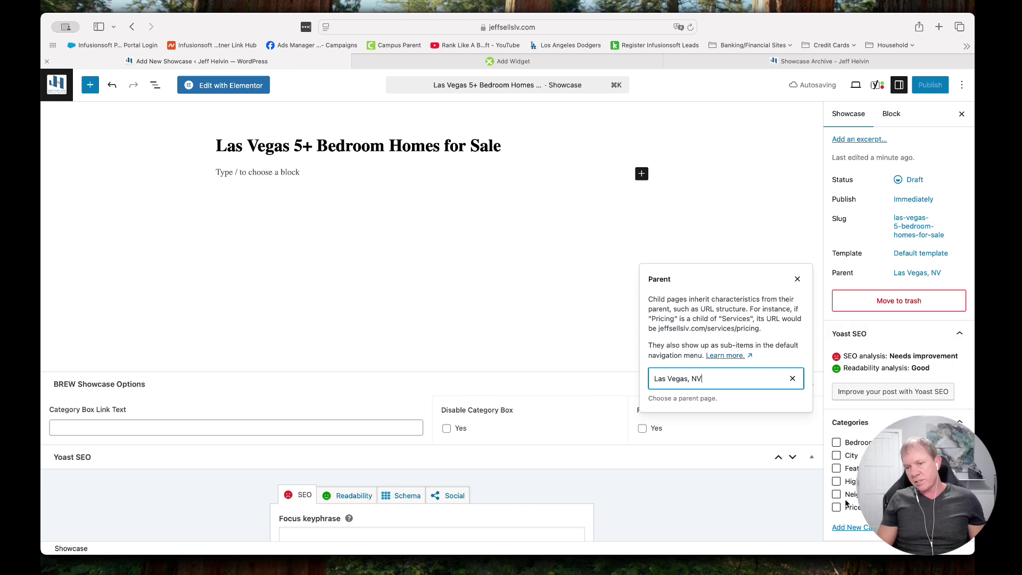
left_click(837, 443)
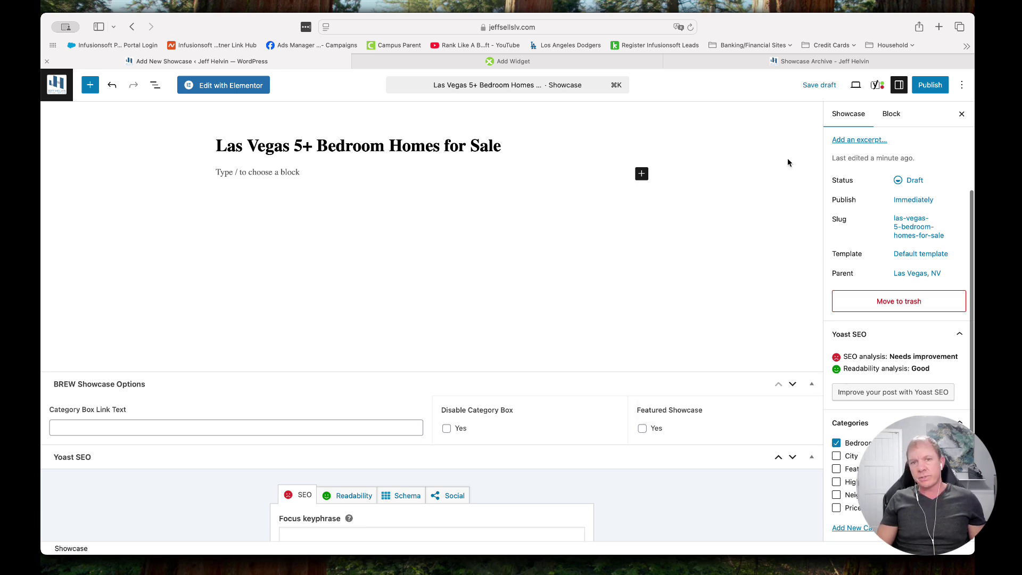
Step: Open the site's Las Vegas, NV page, examine its Browse By options and switch the browse box to Features
left_click(804, 63)
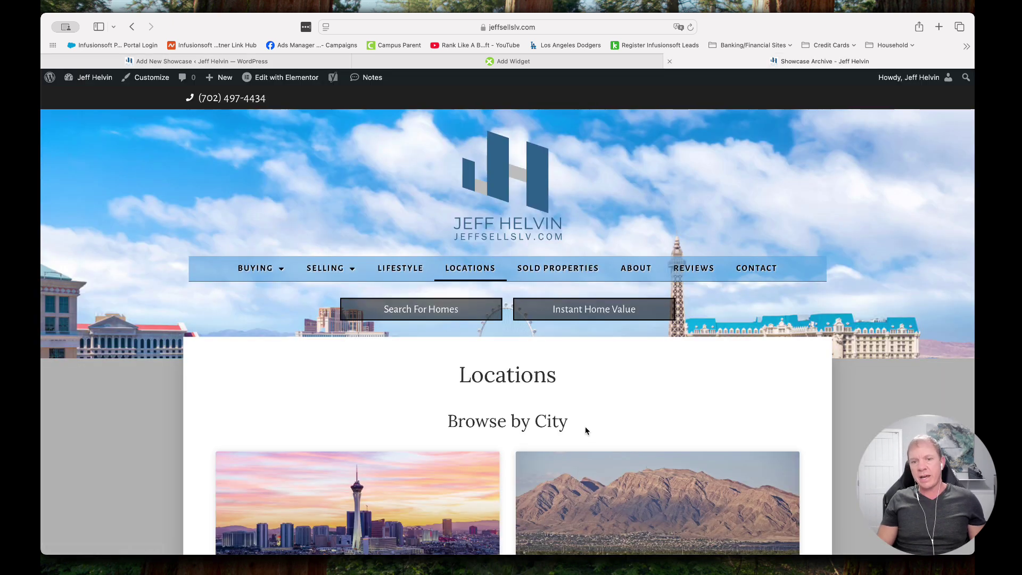
left_click(374, 457)
scroll(776, 368, "down", 3)
left_click(767, 271)
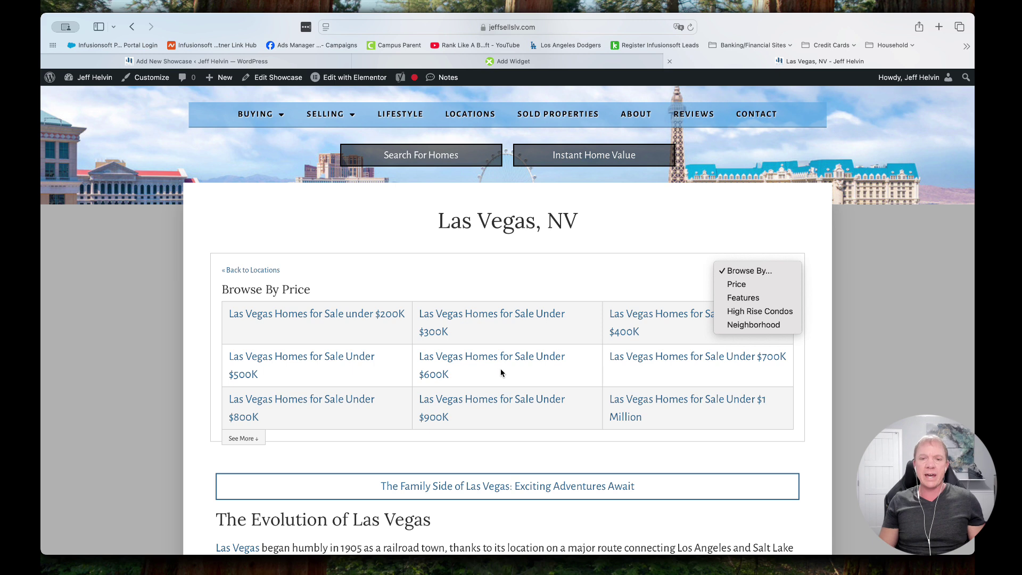
left_click(671, 293)
left_click(753, 270)
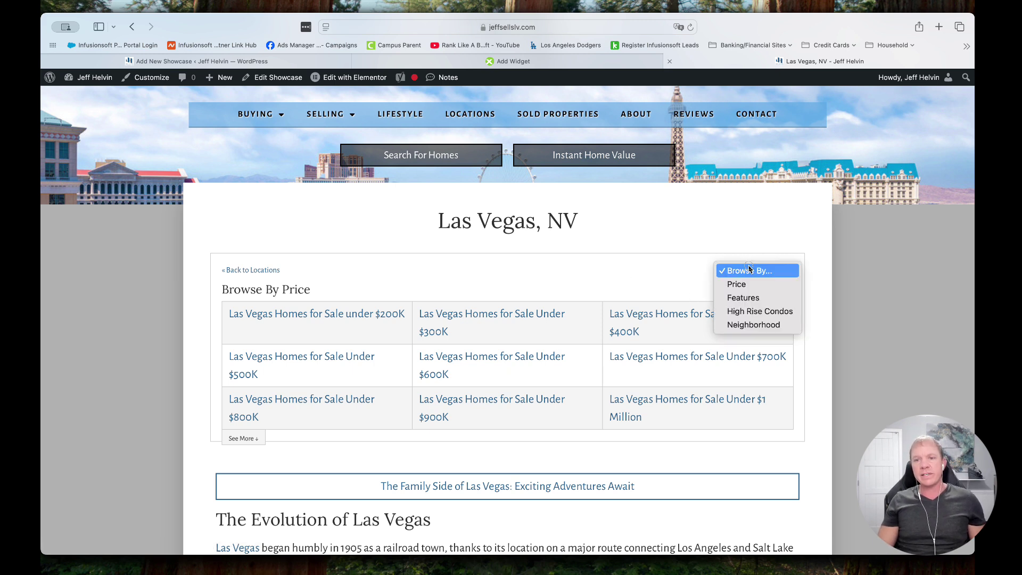
left_click(752, 298)
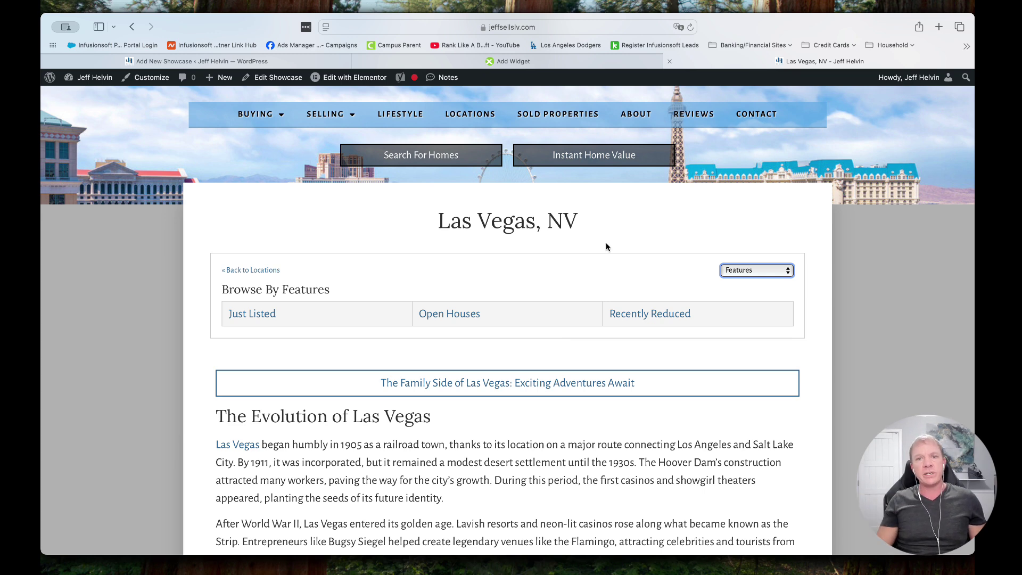
Step: Replace the showcase's Bedrooms category with Features and review its image, parent and category settings
left_click(258, 62)
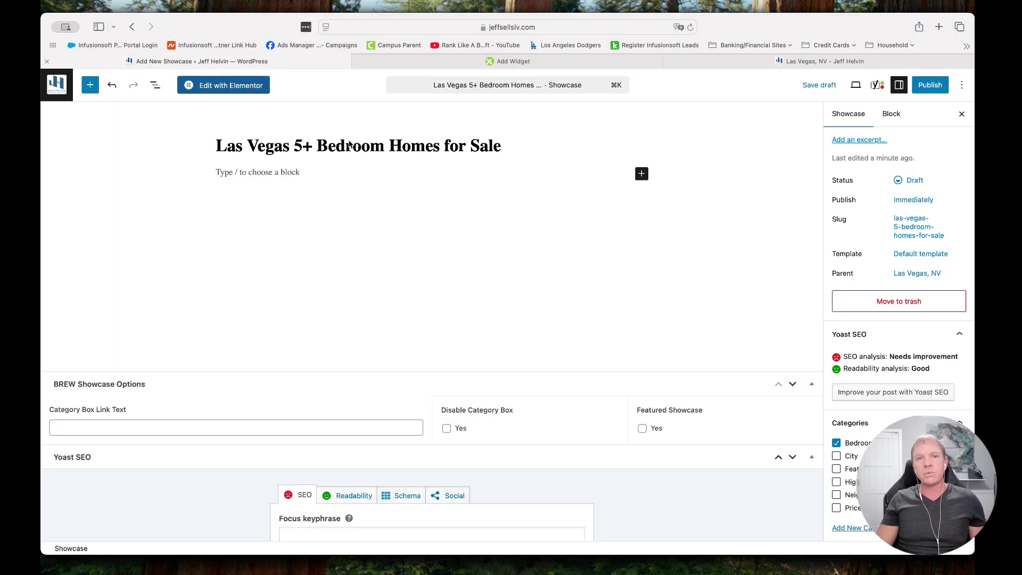
left_click(846, 445)
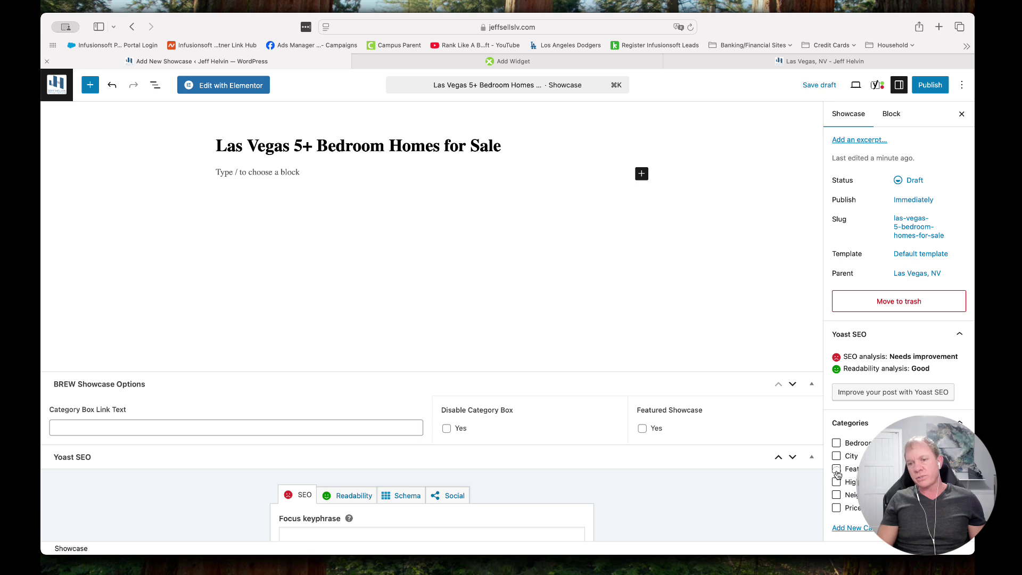
left_click(825, 61)
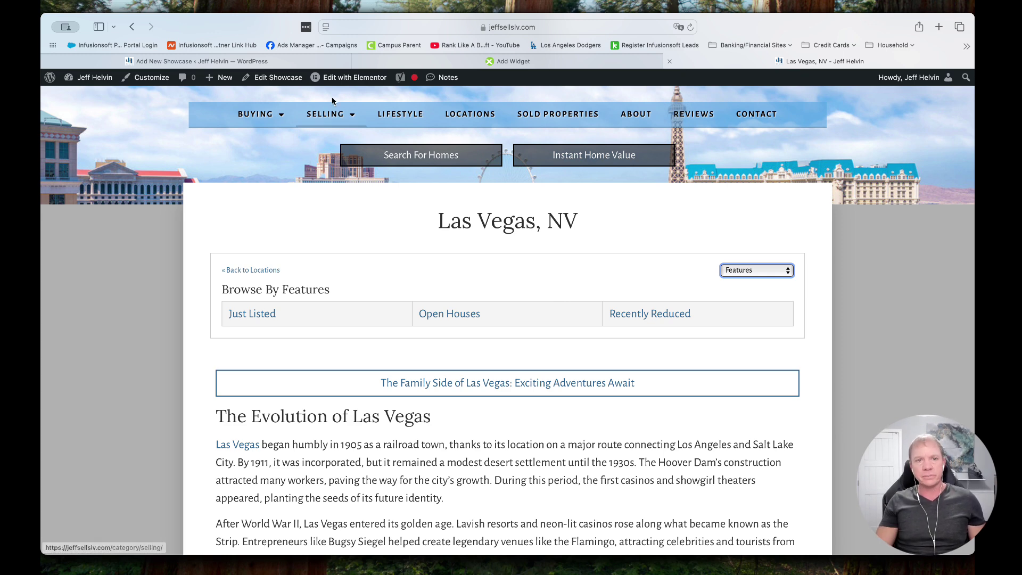
left_click(282, 63)
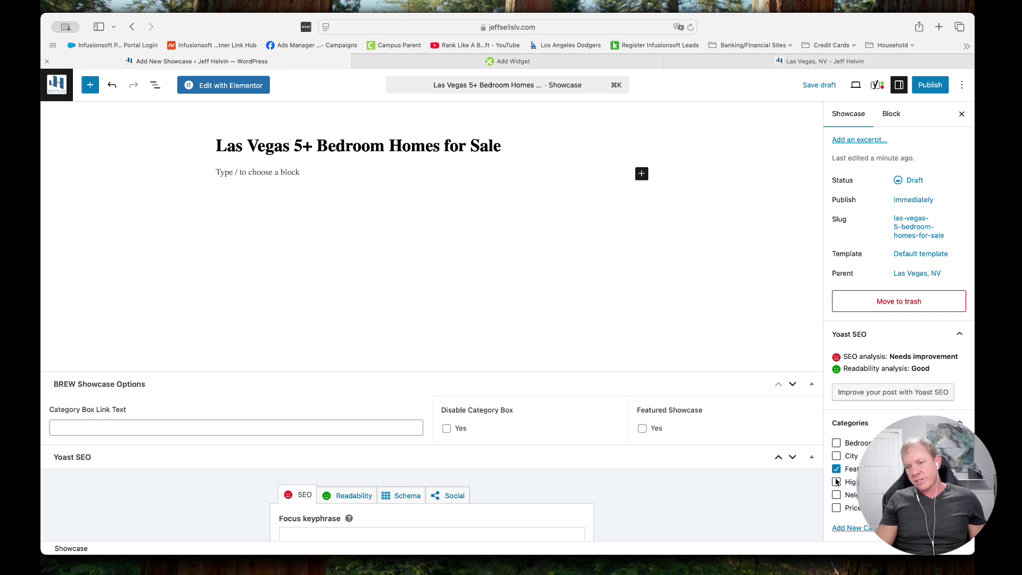
scroll(873, 266, "up", 3)
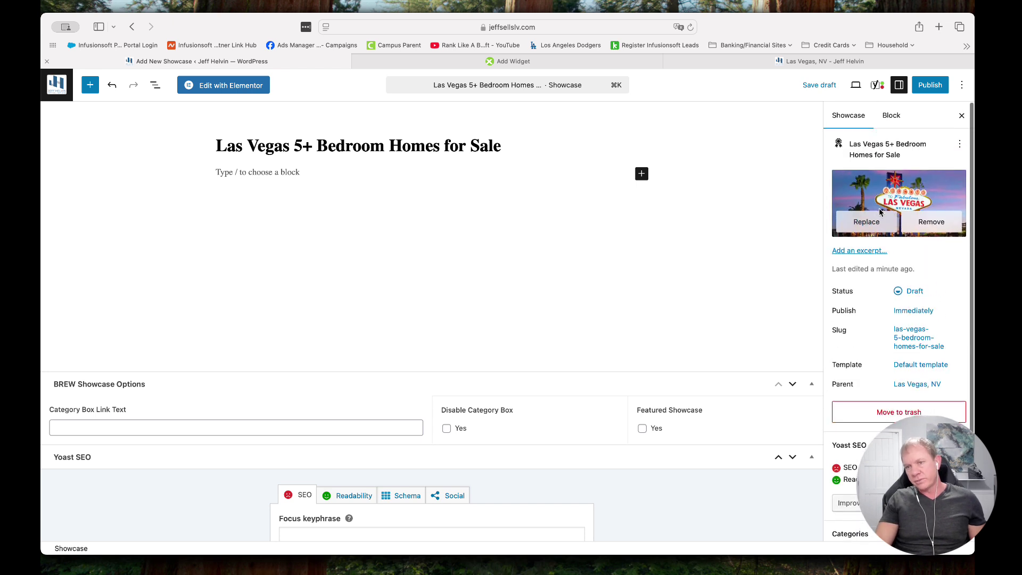
scroll(900, 292, "down", 3)
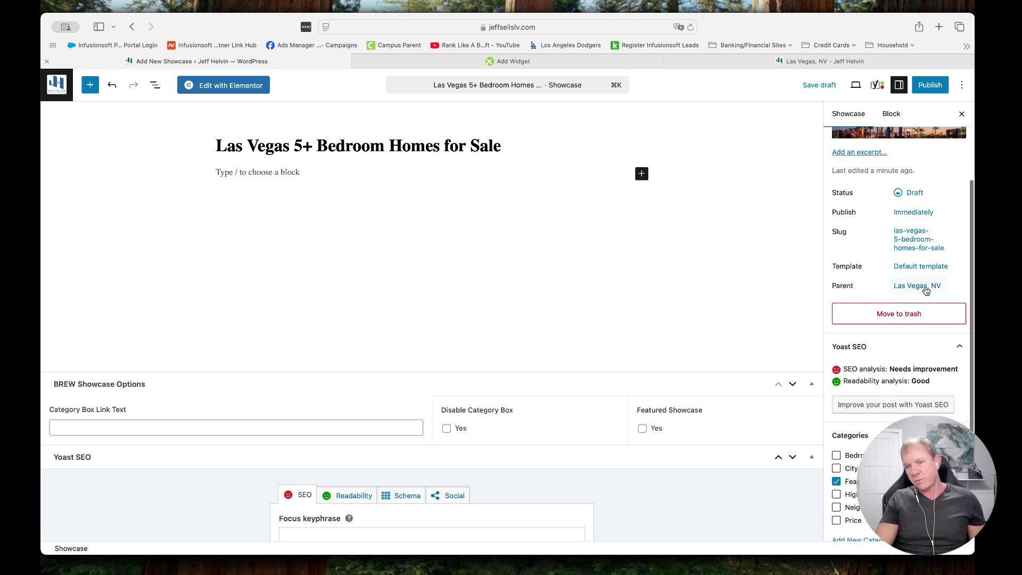
scroll(908, 299, "up", 4)
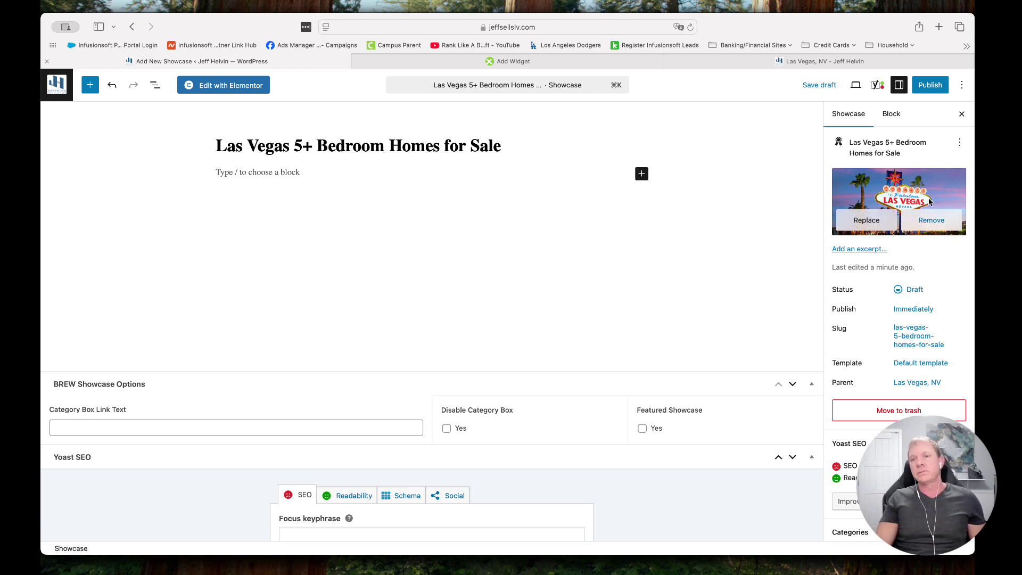
scroll(873, 297, "down", 4)
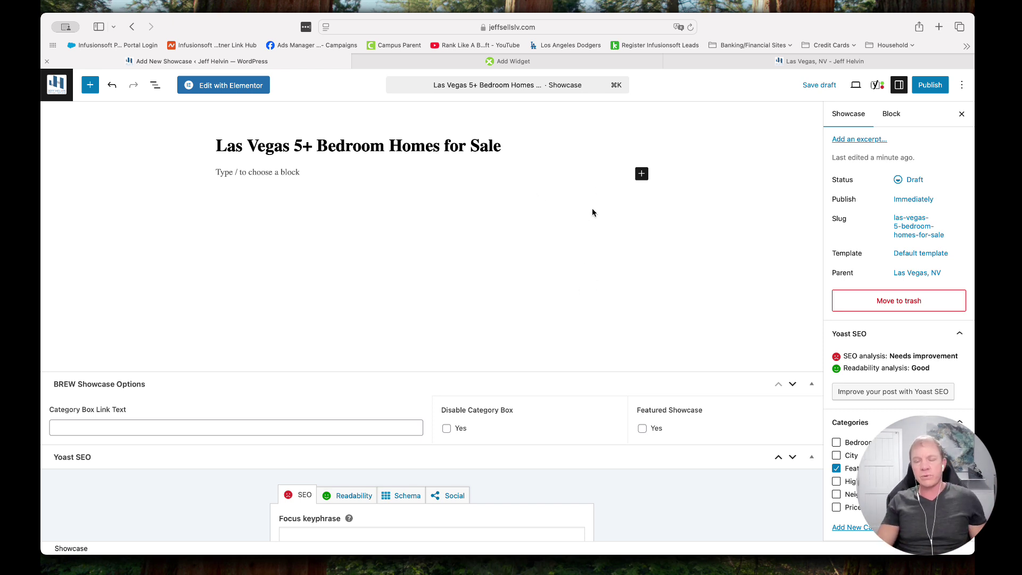
Step: Add a Custom HTML block containing the IDX showcase script for widget 43752 below the showcase title
left_click(642, 175)
type("ht")
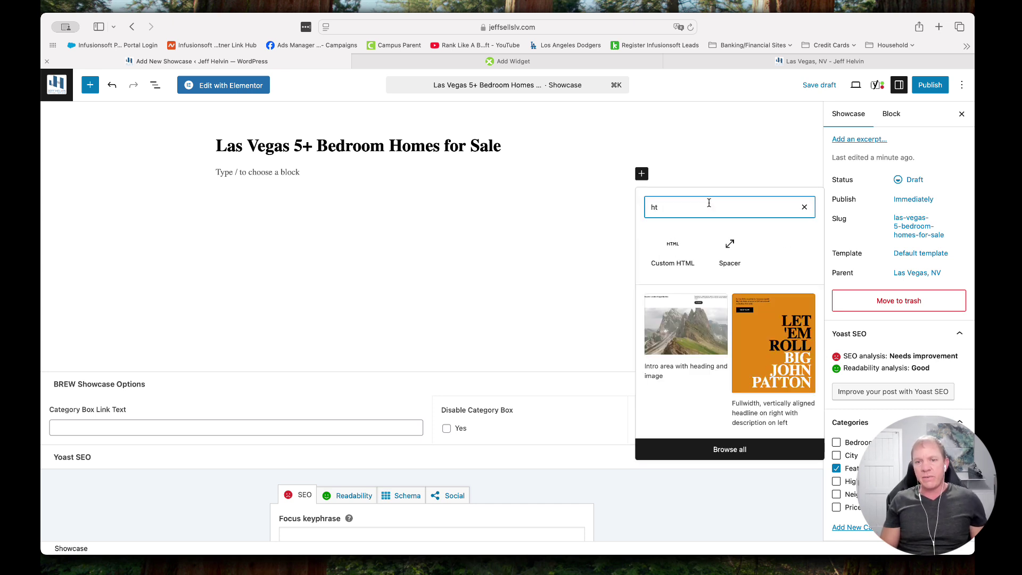
left_click(673, 253)
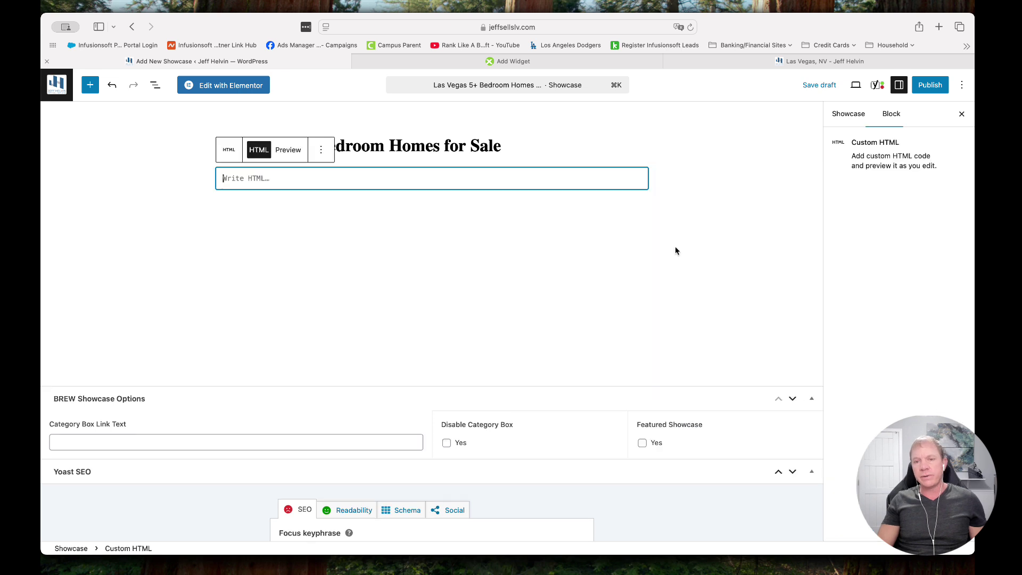
type("<script charset=\"UTF-8\" type=\"text/javascript\" id=\"idxwidgetsrc-43752\" src=\"//homes.jeffsellslv.com/idx/customshowcasejs.php?widgetid=43752\"></script>")
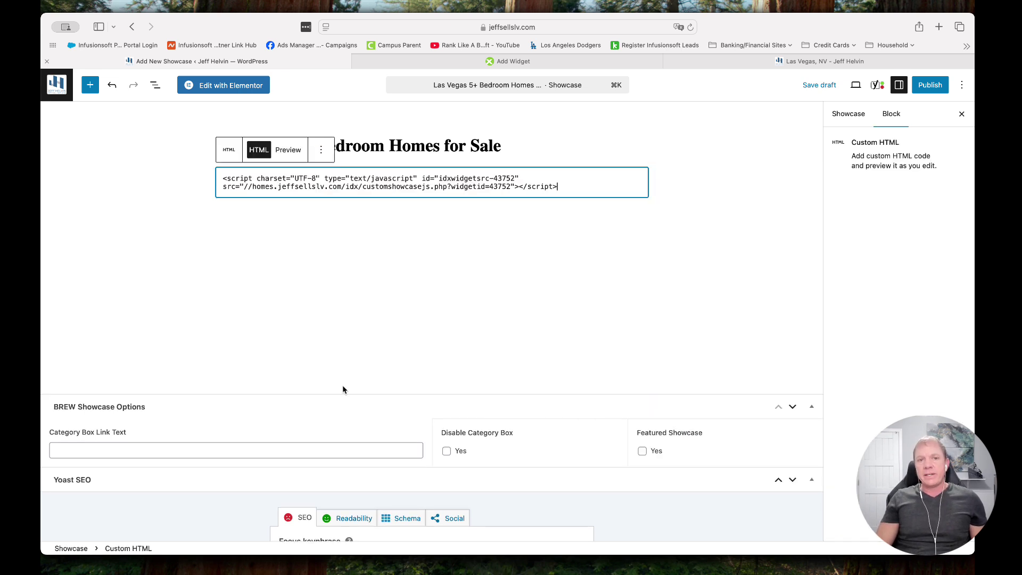
left_click(481, 224)
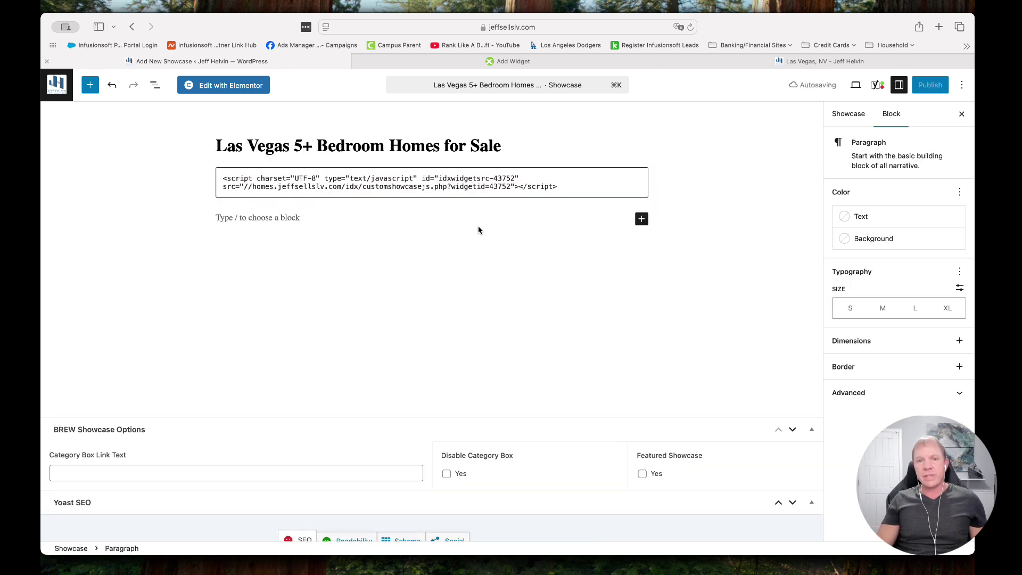
Step: Preview the Custom HTML block and look through the widget's listings down to the View All Results link
left_click(292, 184)
left_click(320, 150)
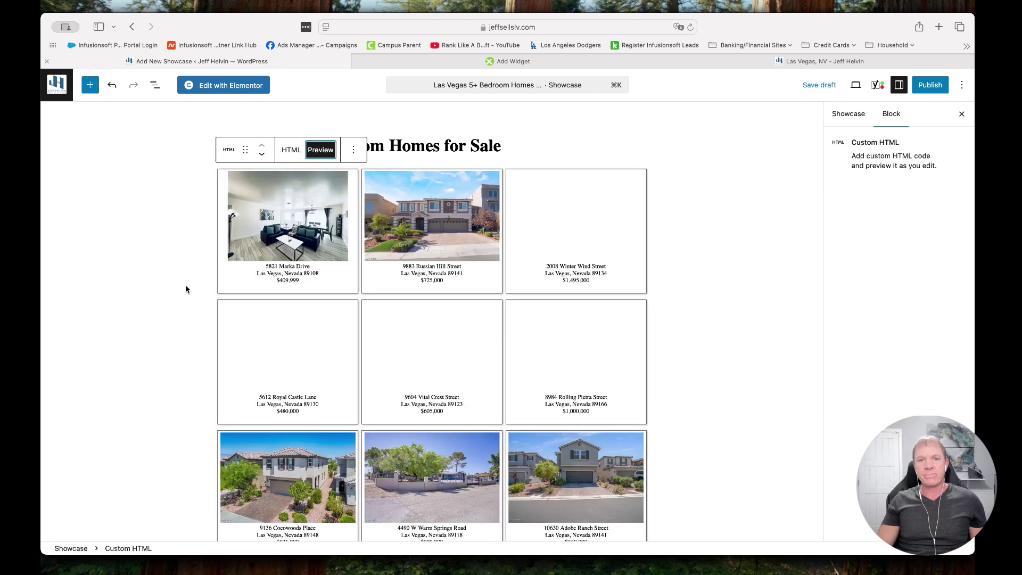
scroll(445, 394, "down", 1)
scroll(445, 394, "down", 2)
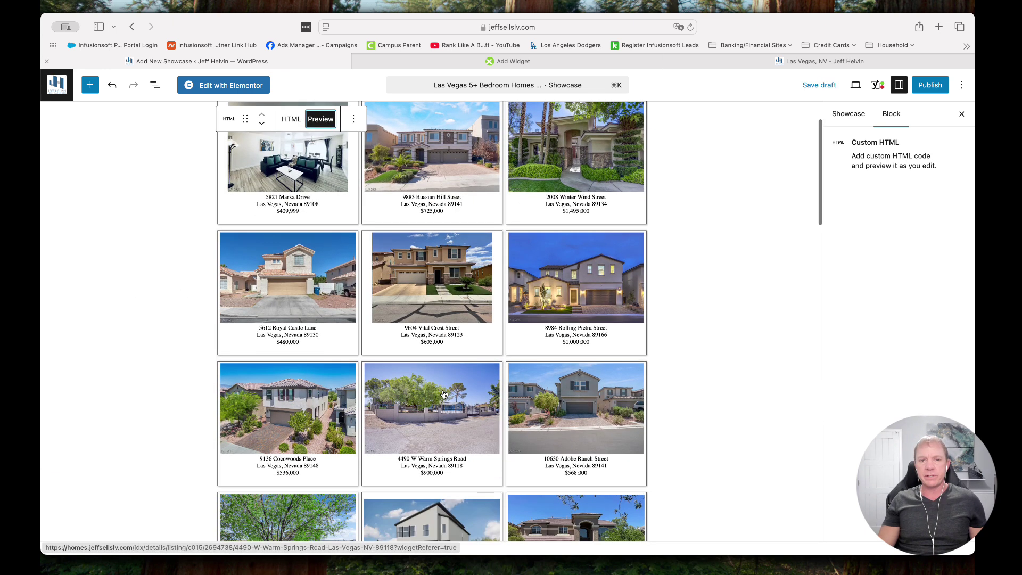
scroll(445, 394, "up", 2)
scroll(443, 394, "up", 1)
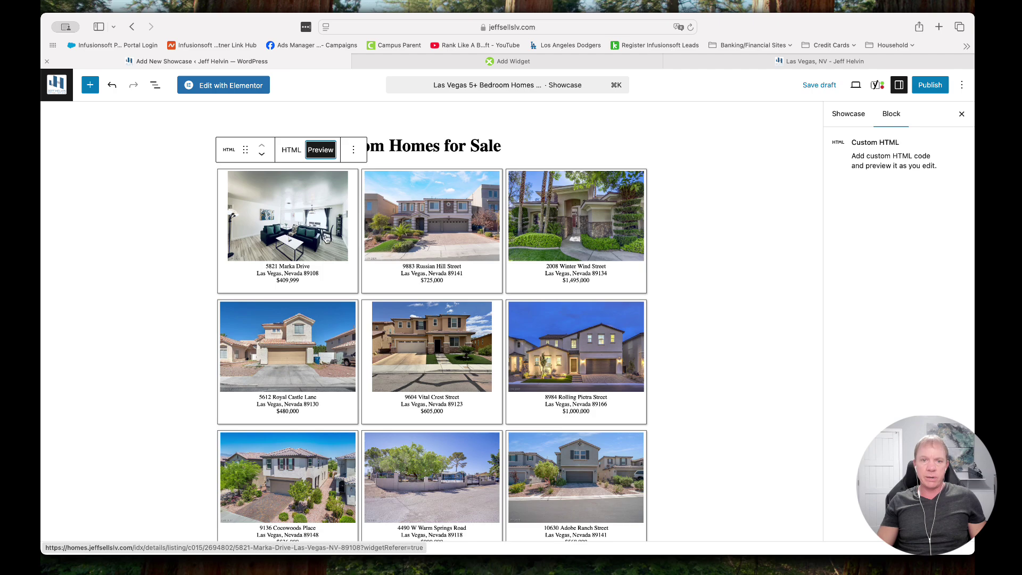
scroll(524, 407, "down", 5)
scroll(535, 400, "down", 10)
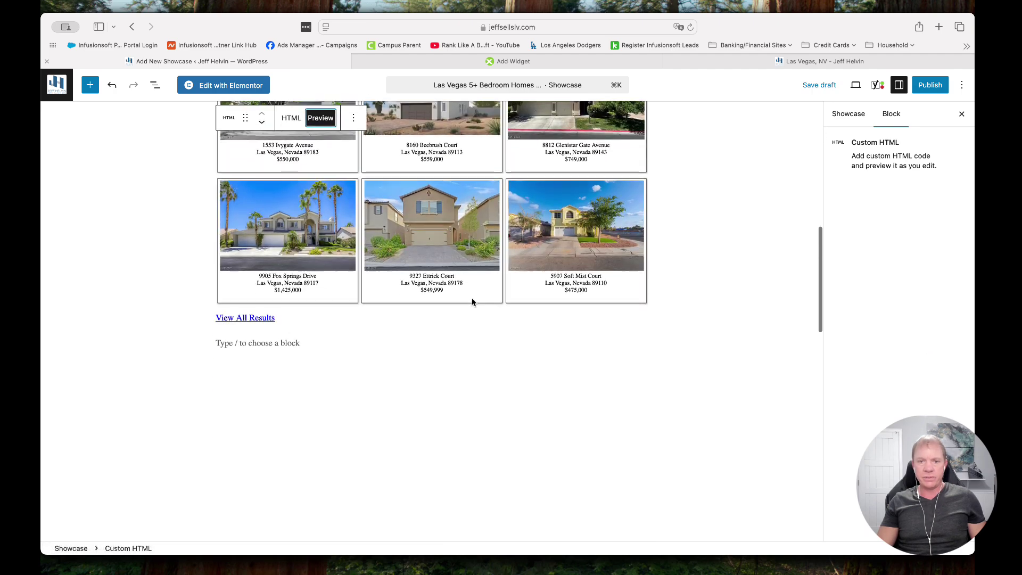
scroll(553, 407, "up", 15)
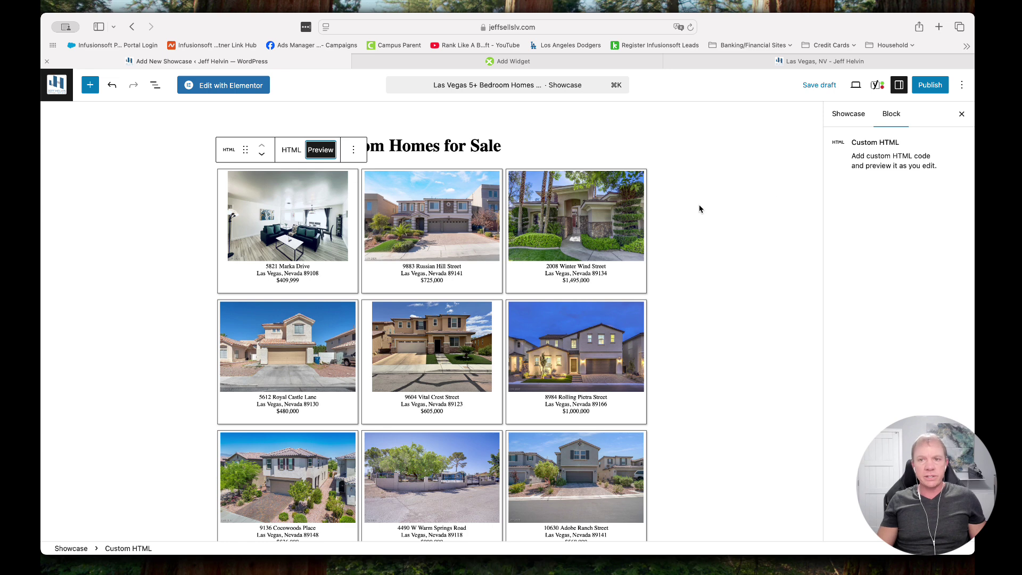
Step: Return to the showcase's settings and publish the Las Vegas 5+ Bedroom Homes for Sale page
left_click(848, 114)
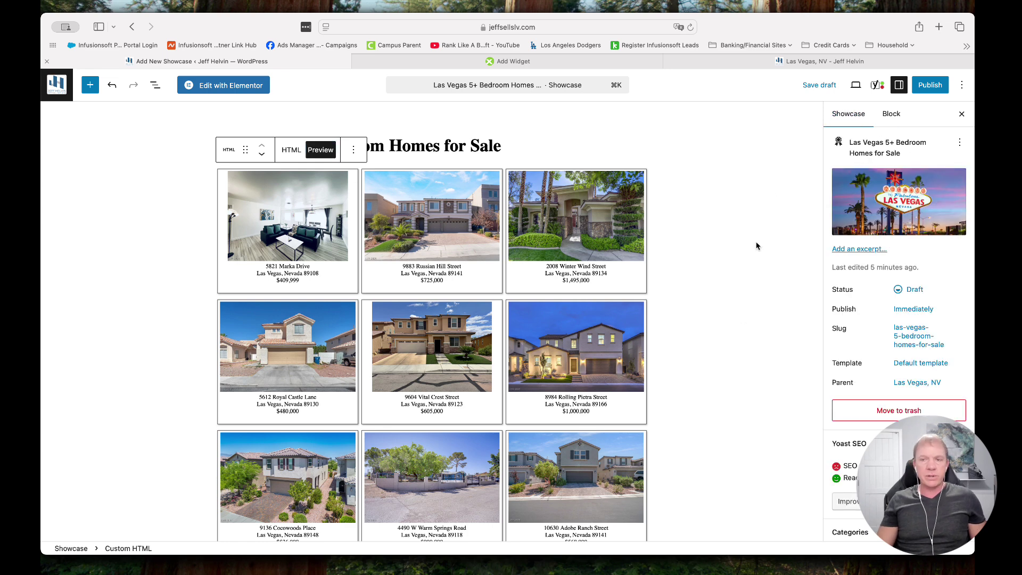
left_click(938, 88)
left_click(940, 86)
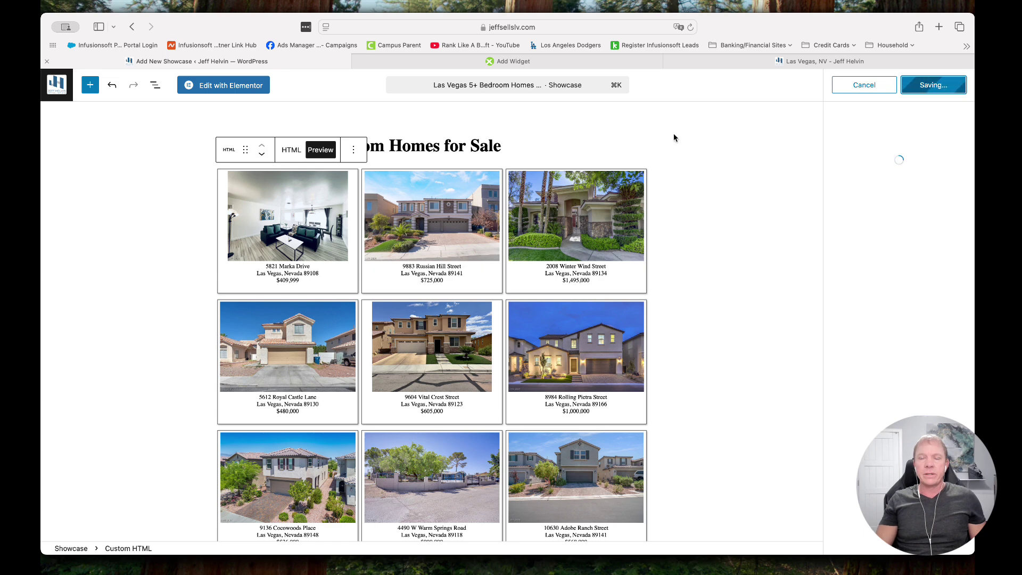
Step: Reload the live Las Vegas, NV page and browse it by Features to check for the newly published showcase
left_click(745, 64)
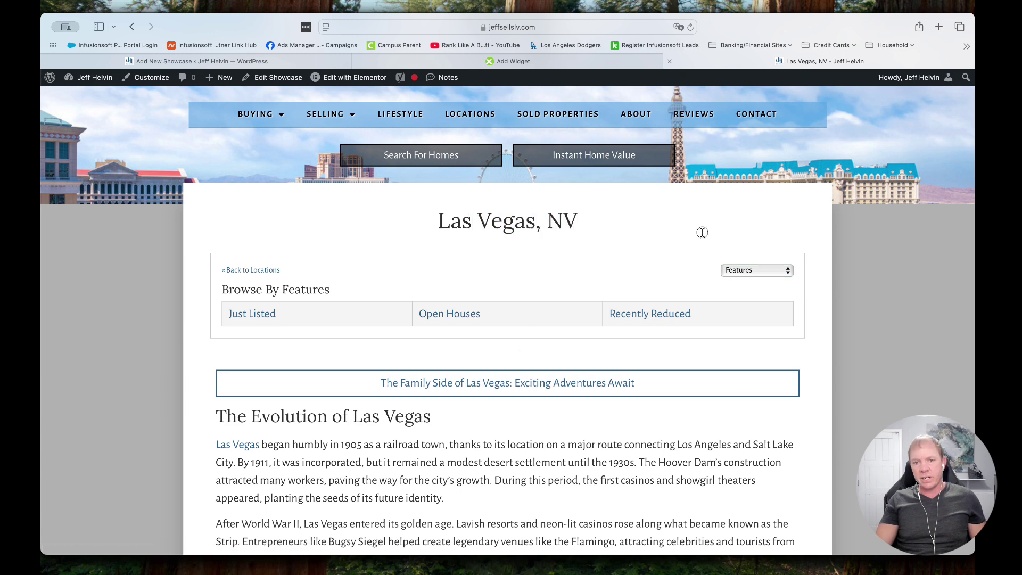
key("super+r")
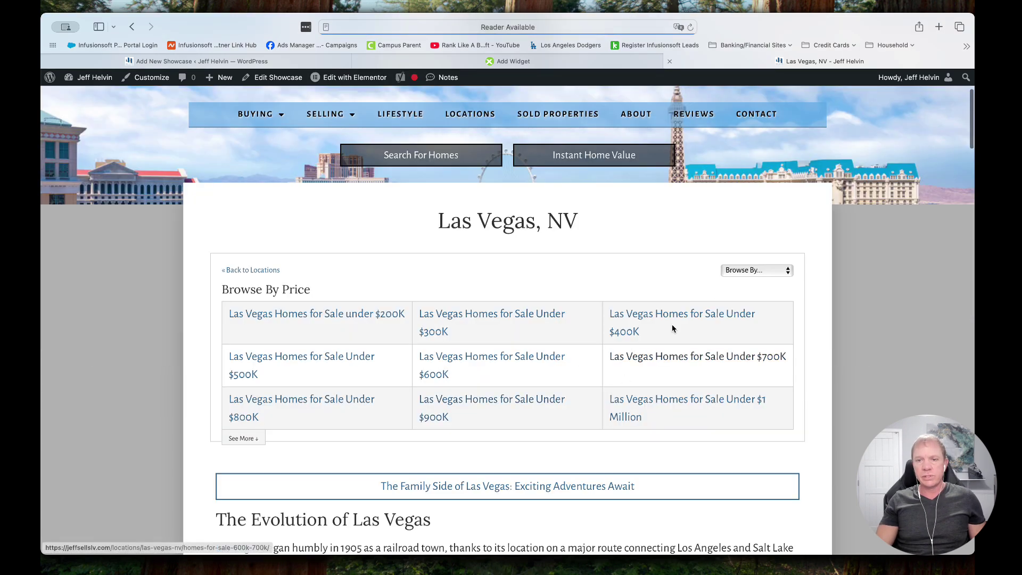
left_click(757, 270)
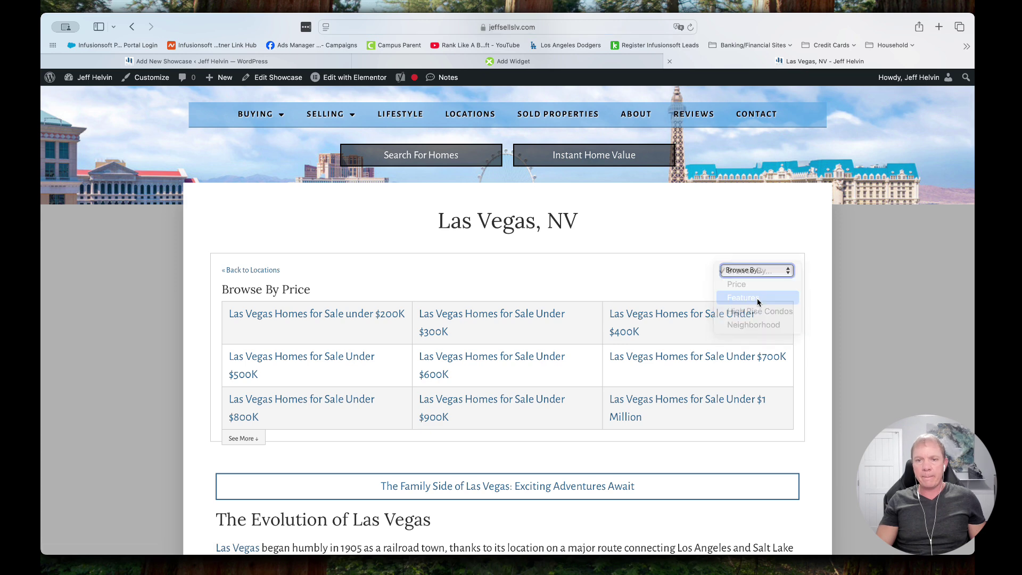
left_click(767, 302)
scroll(429, 301, "down", 2)
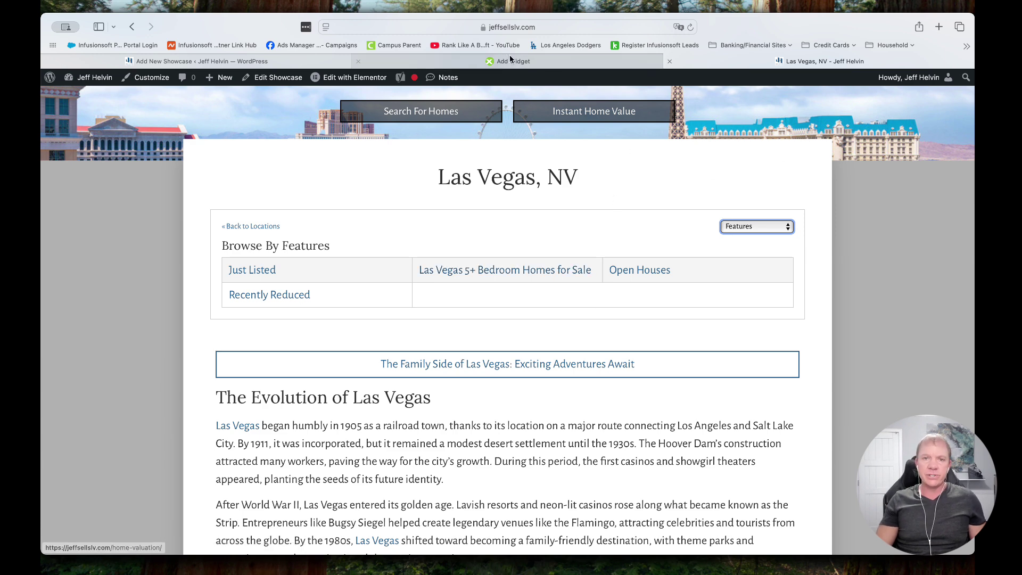
Step: Set the showcase's Category Box Link Text to "5+ Bedrooms" and save the showcase
left_click(286, 63)
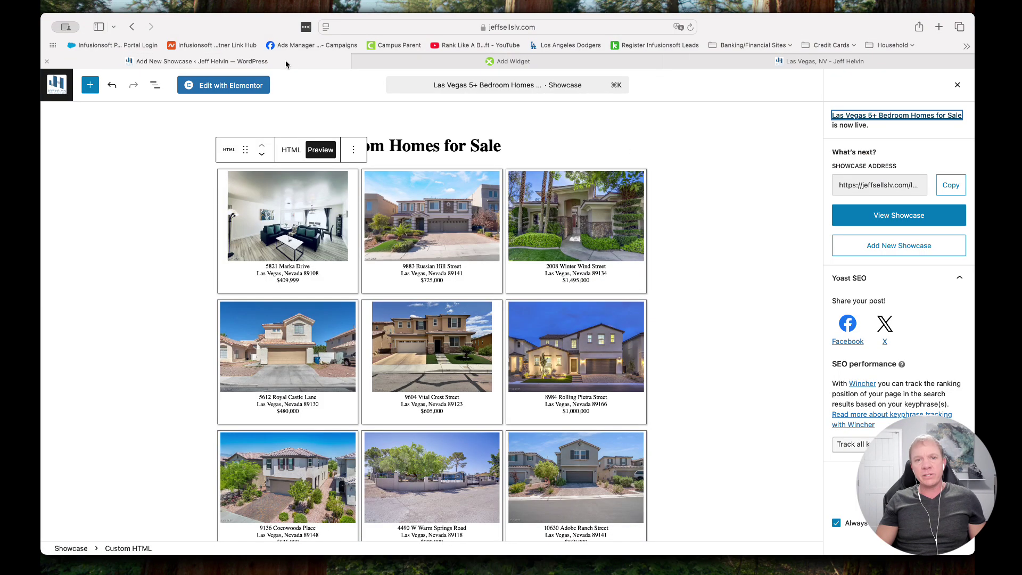
scroll(716, 157, "down", 10)
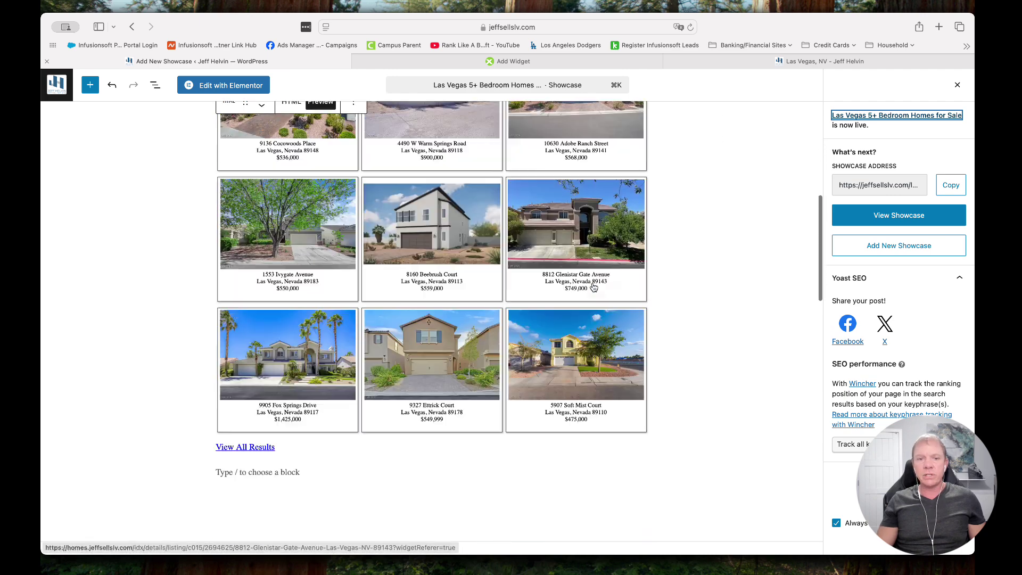
scroll(103, 306, "down", 1)
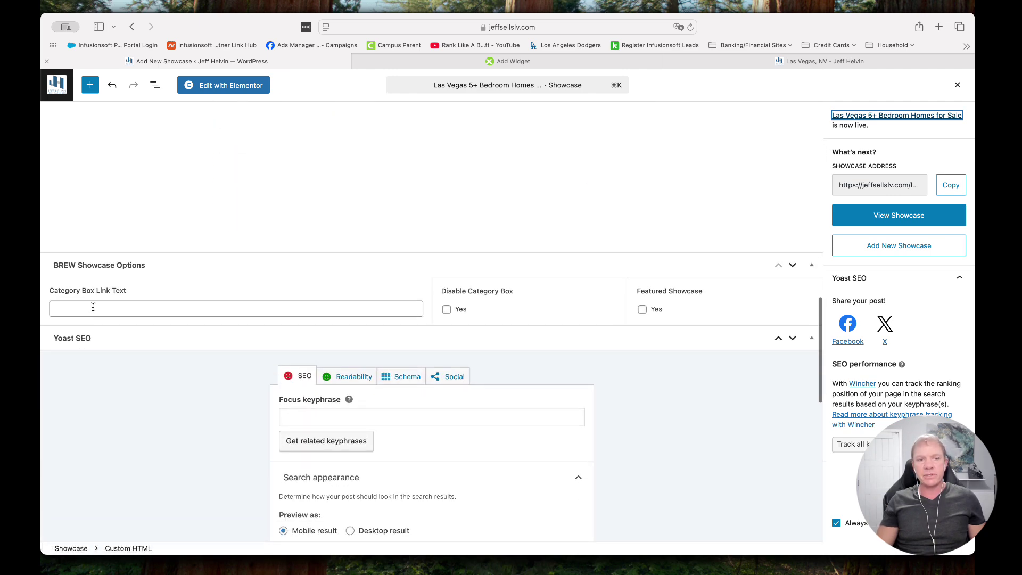
left_click_drag(50, 292, 133, 294)
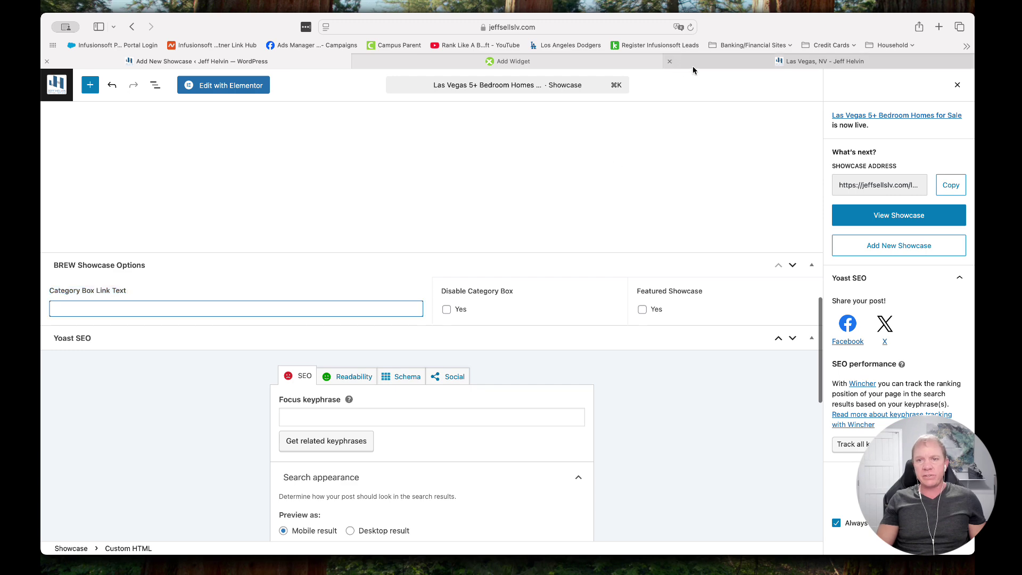
left_click(688, 66)
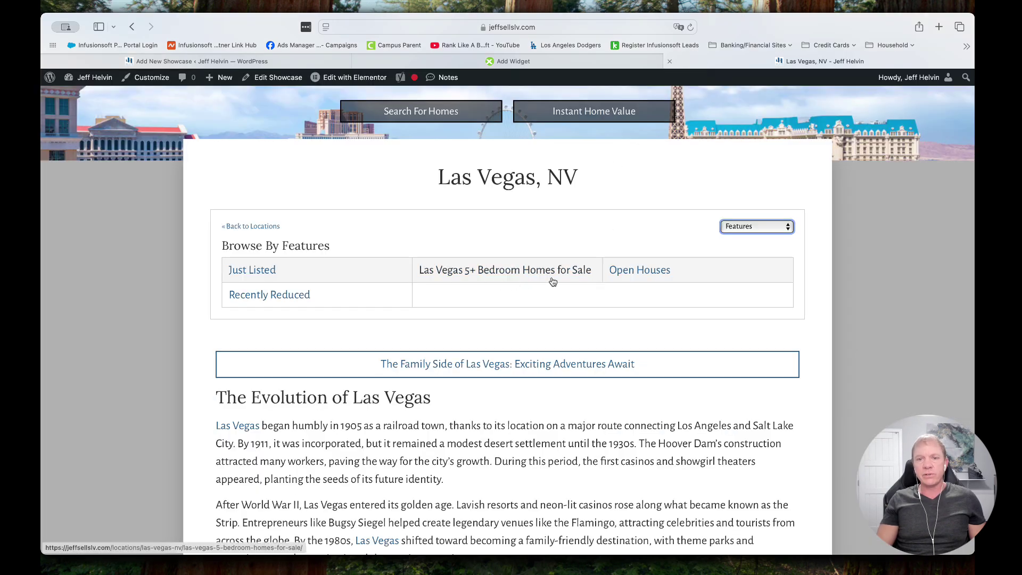
left_click(538, 63)
left_click(320, 61)
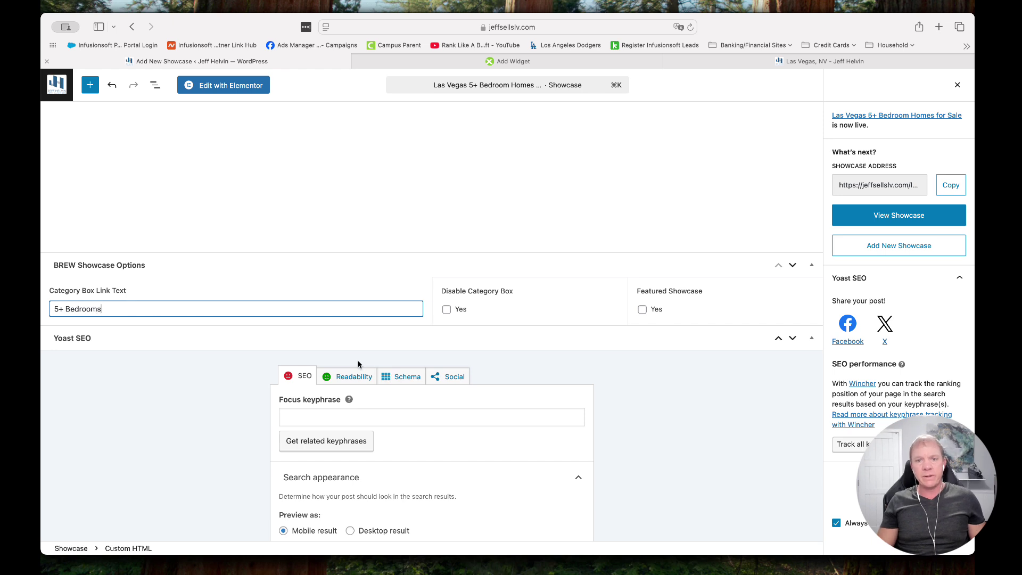
left_click_drag(482, 343, 435, 352)
scroll(503, 309, "down", 10)
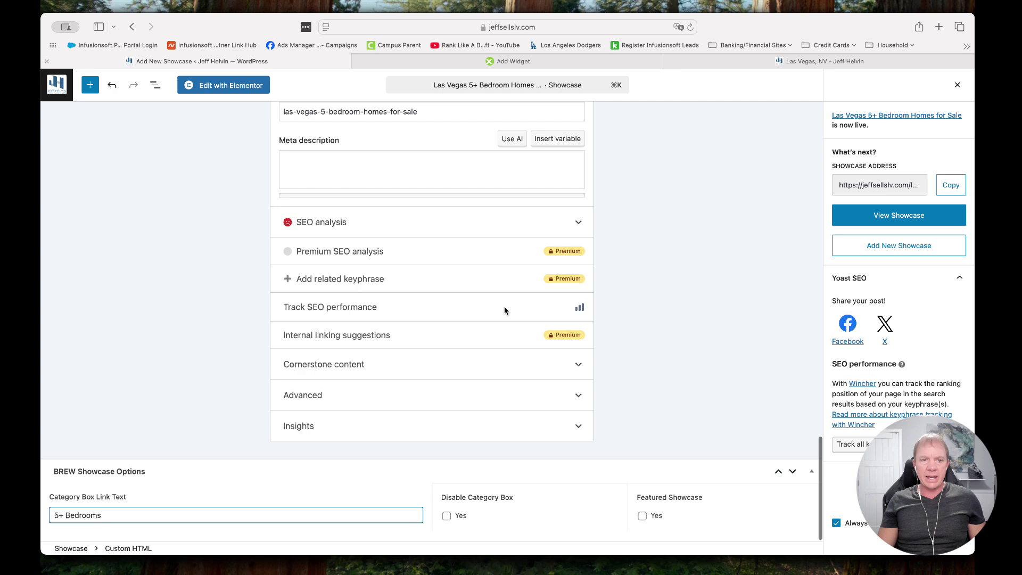
left_click_drag(531, 476, 501, 240)
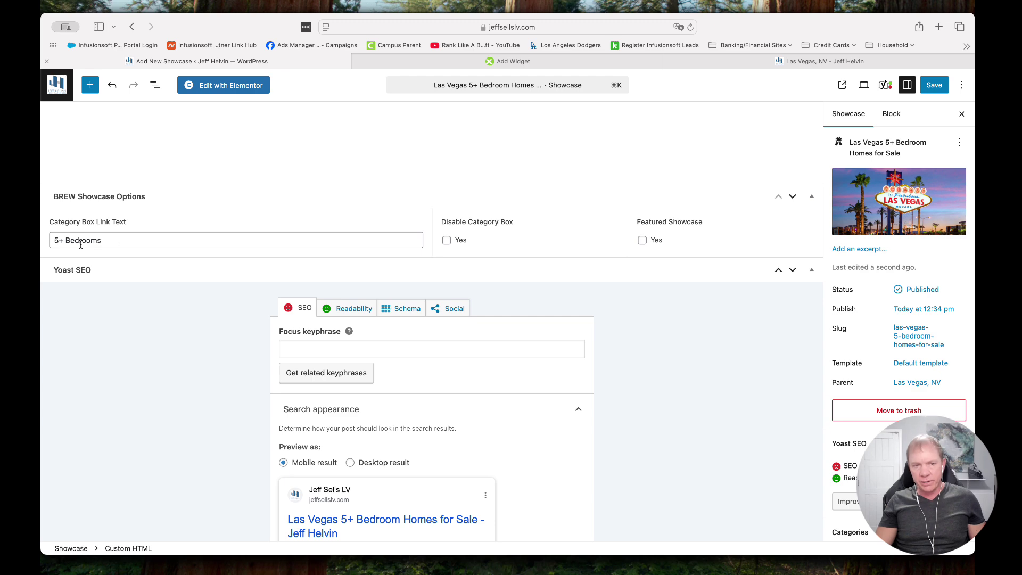
left_click(934, 85)
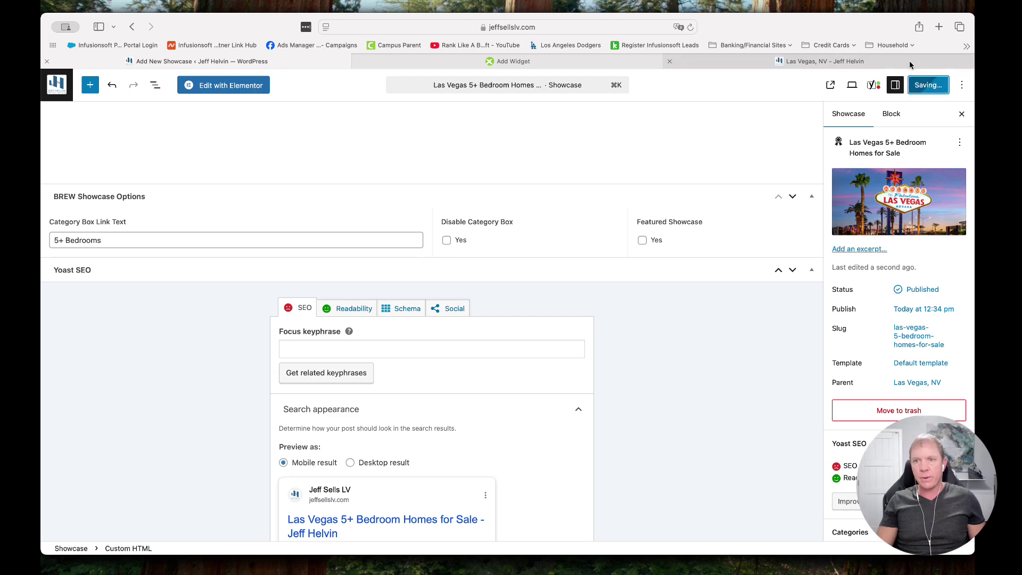
Step: Refresh the live Las Vegas, NV page and check the showcase's shortened link text among the Features links
left_click(824, 61)
key("super+r")
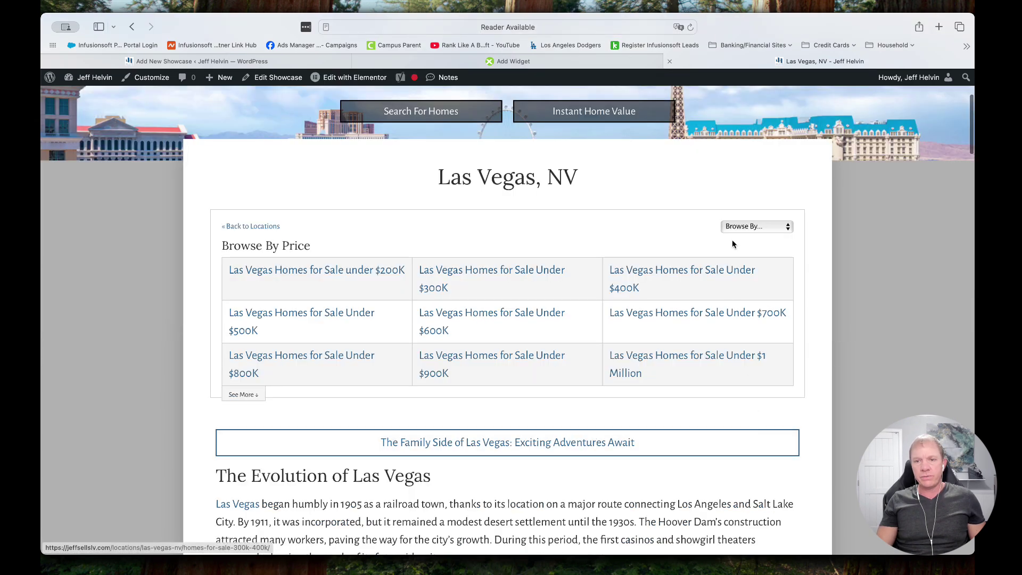
left_click(756, 226)
left_click(743, 254)
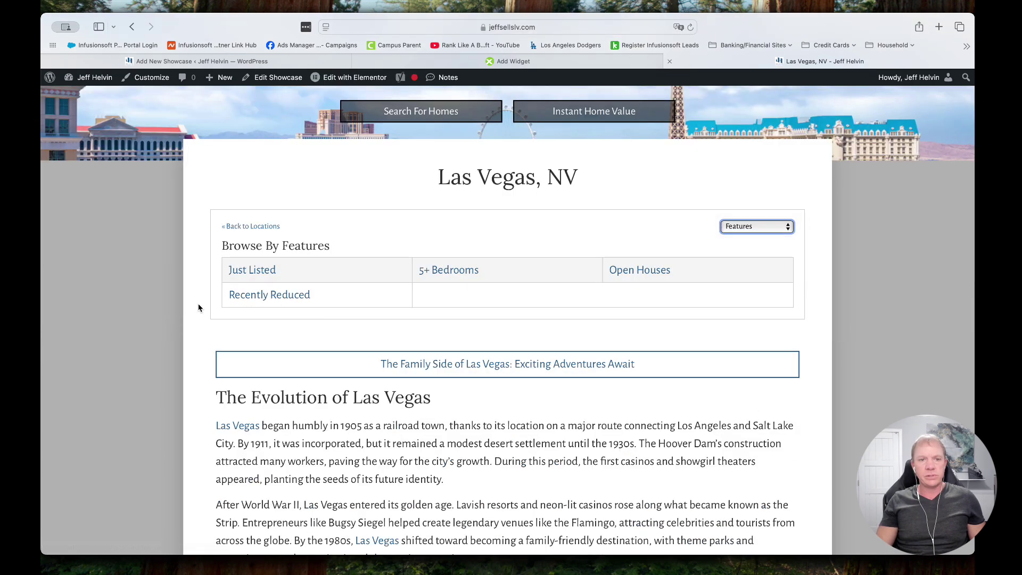
scroll(193, 304, "down", 2)
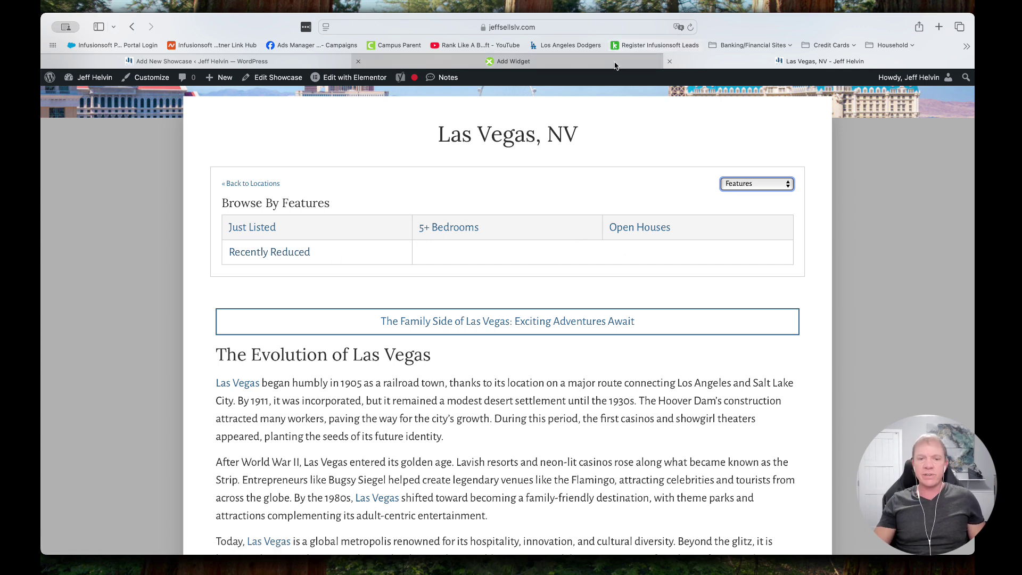
mouse_move(615, 66)
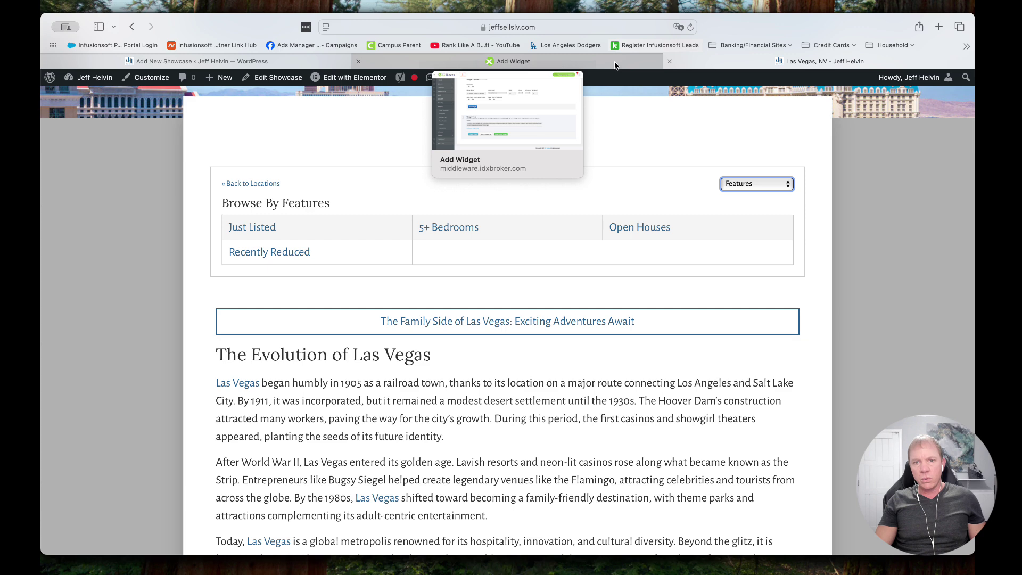
Step: Return to the showcase editor, look back over the page content, and exit to the list of all showcases
left_click(212, 64)
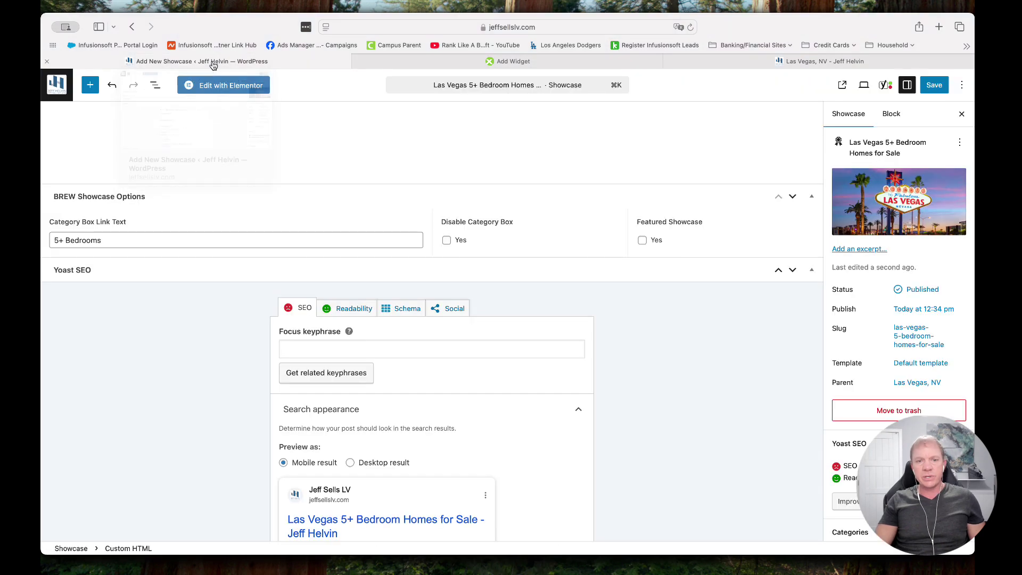
scroll(205, 289, "up", 2)
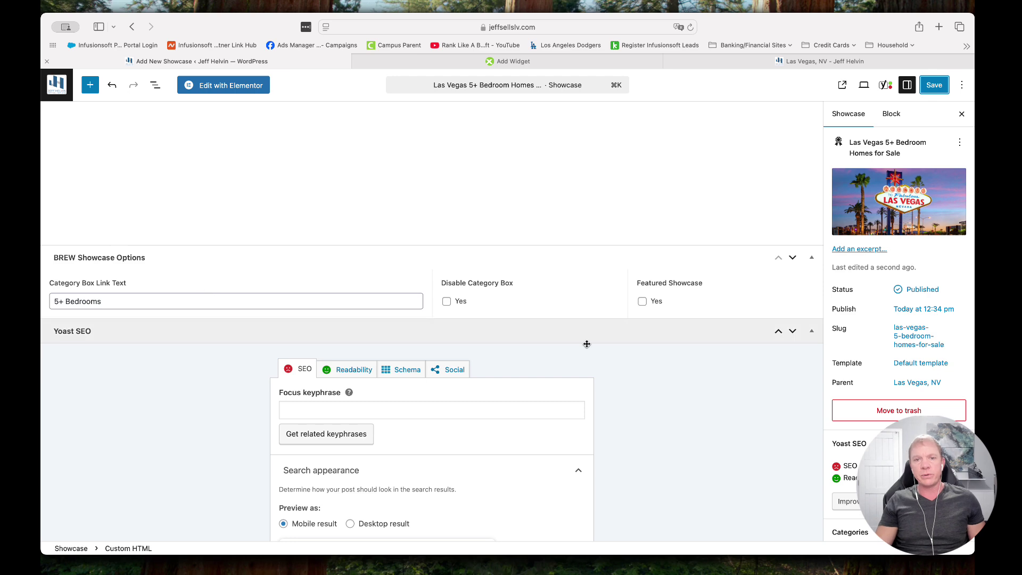
scroll(591, 349, "up", 15)
scroll(628, 362, "down", 1)
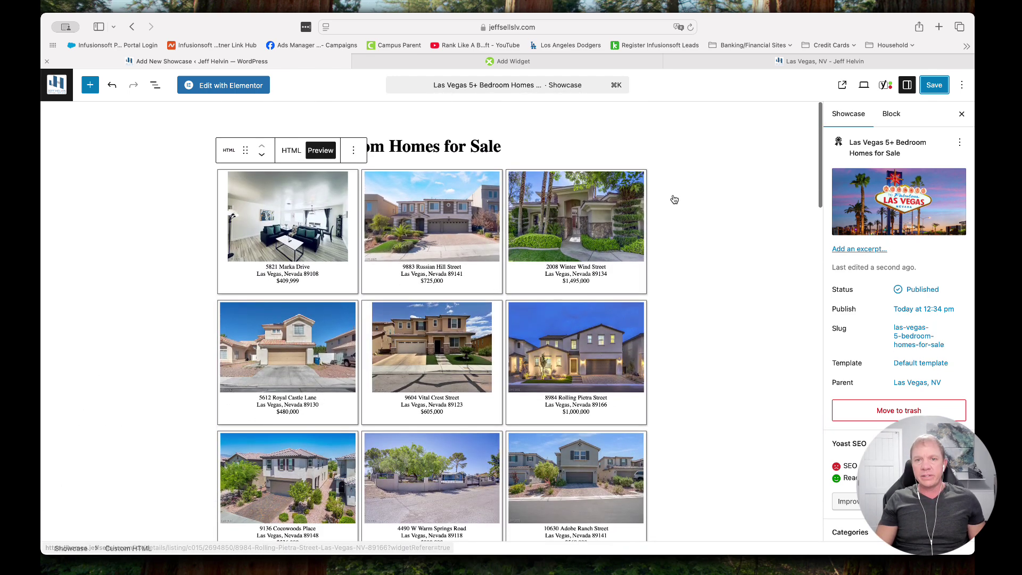
left_click(56, 85)
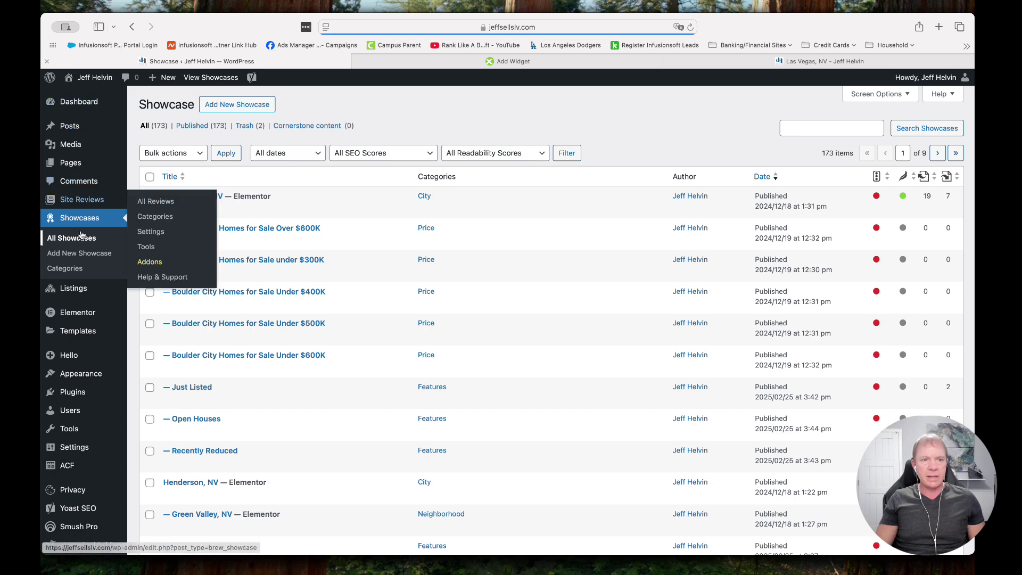
Step: Find Las Vegas 5+ Bedroom Homes for Sale on the third page of the showcase list and open it for editing
scroll(270, 276, "down", 10)
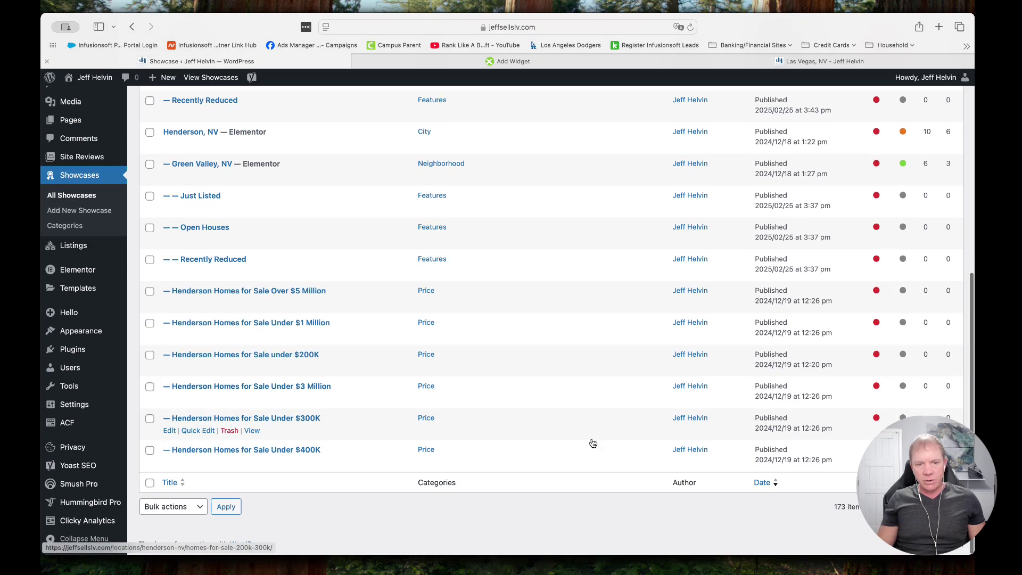
left_click(938, 506)
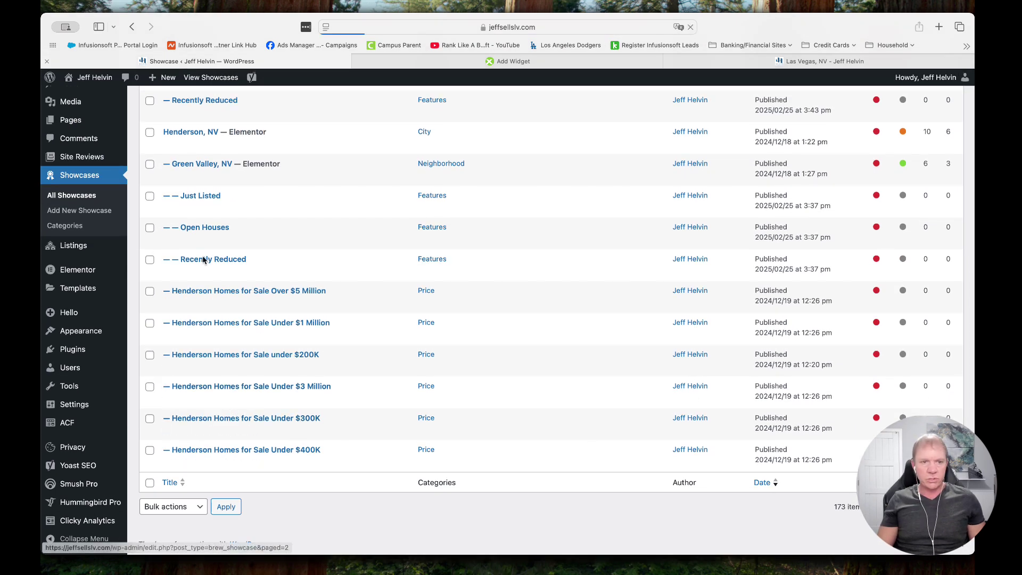
scroll(190, 259, "down", 10)
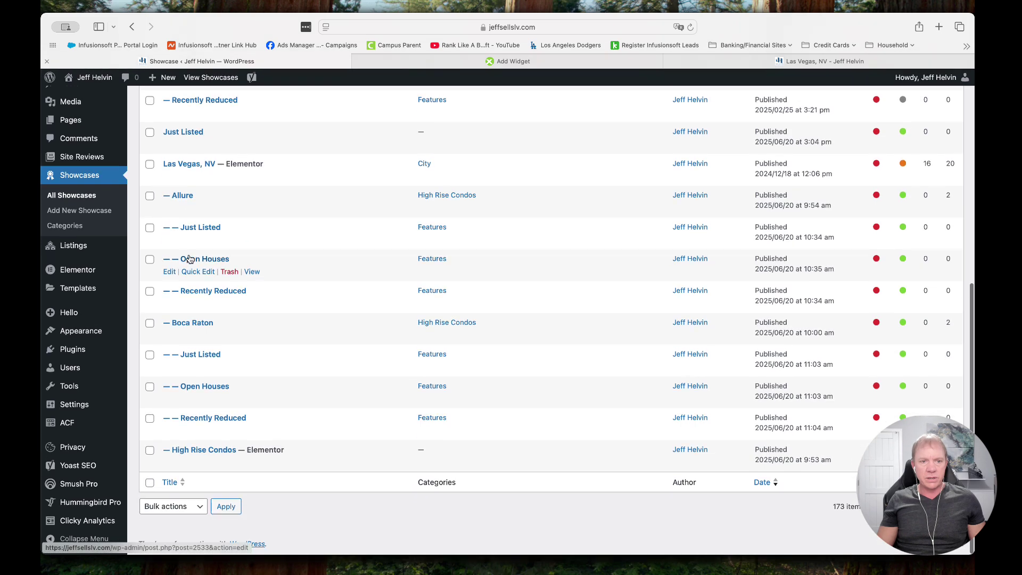
scroll(187, 316, "up", 5)
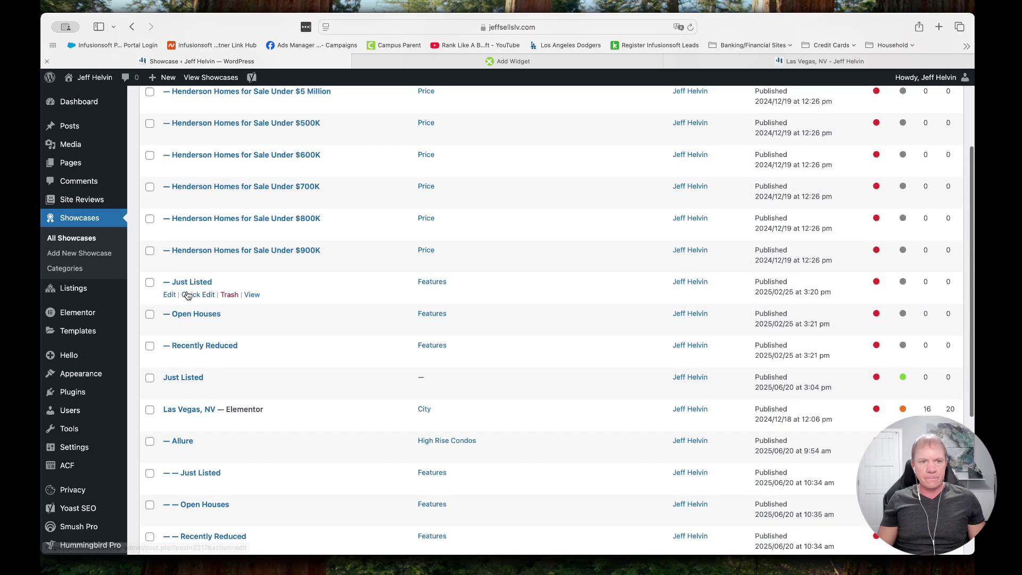
scroll(186, 295, "down", 3)
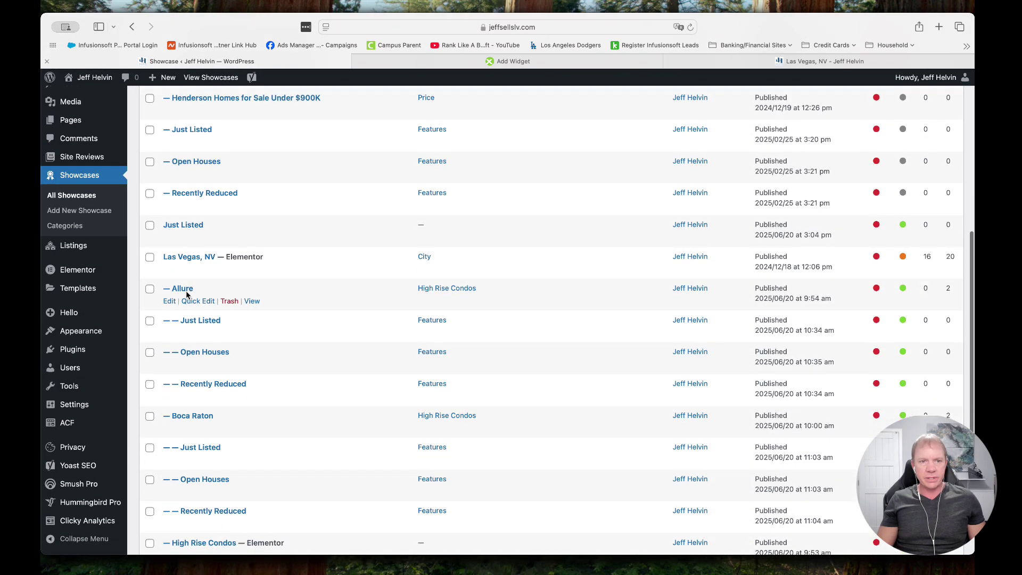
scroll(192, 247, "down", 3)
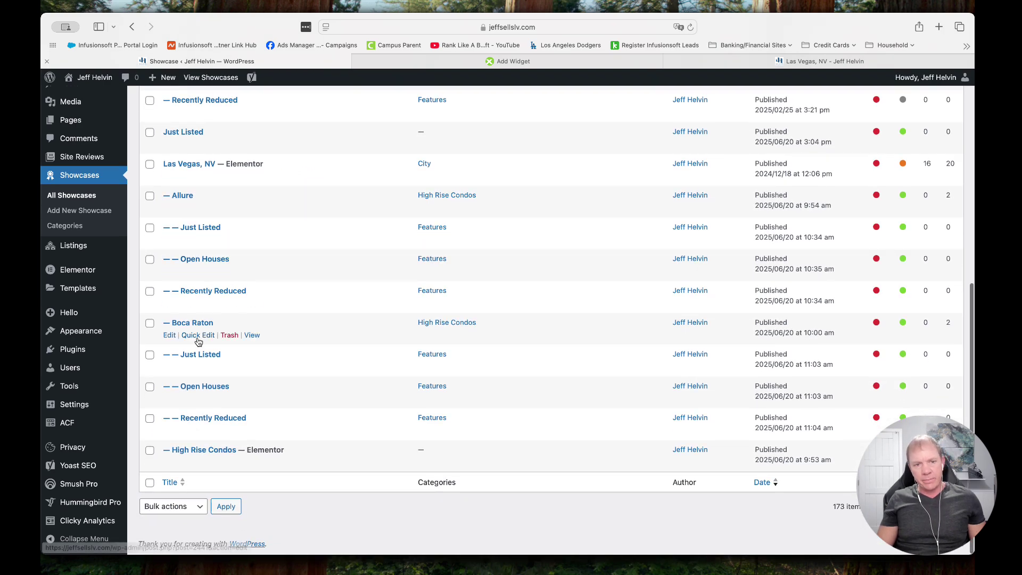
left_click(943, 506)
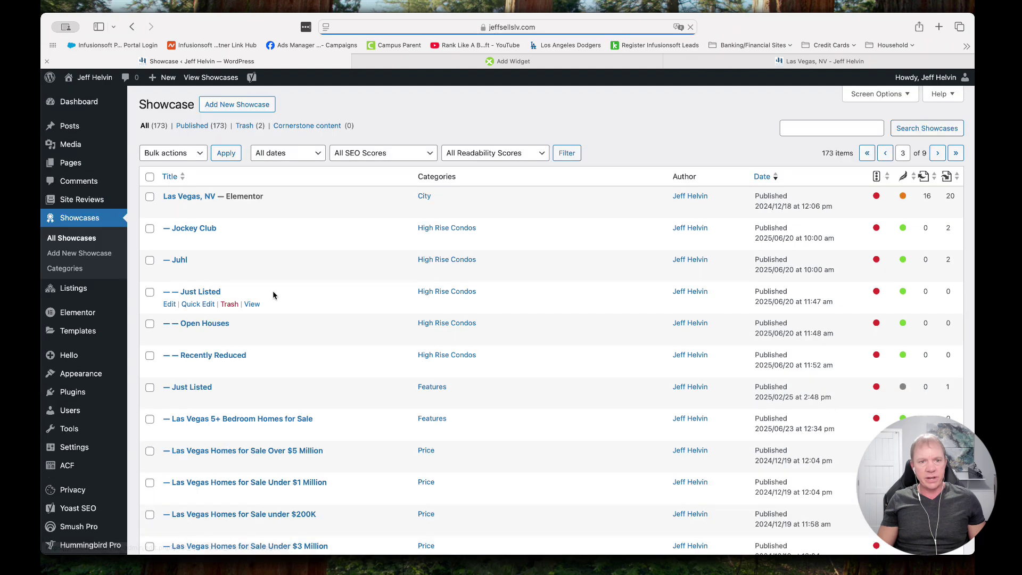
scroll(271, 295, "down", 10)
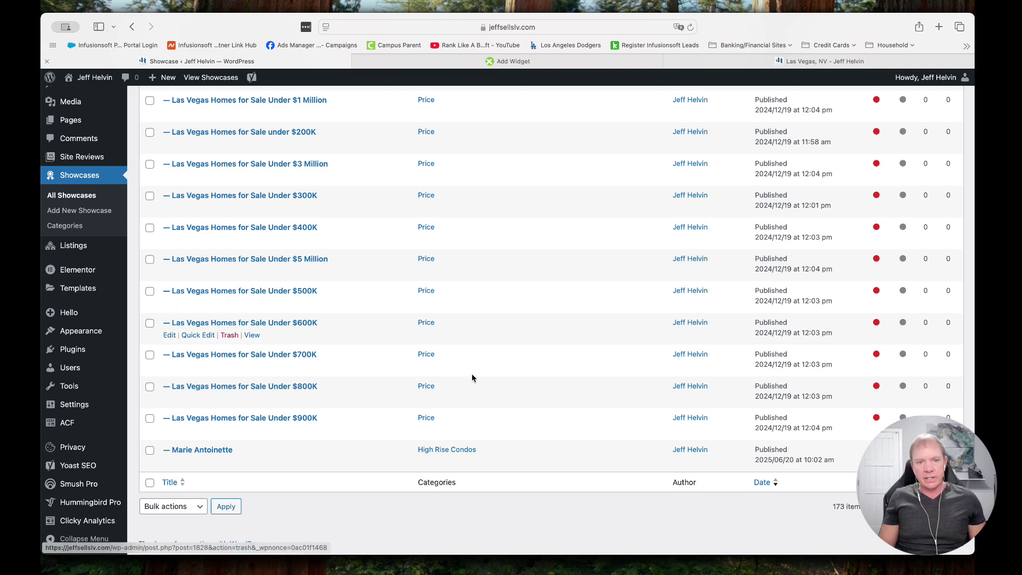
scroll(283, 213, "up", 5)
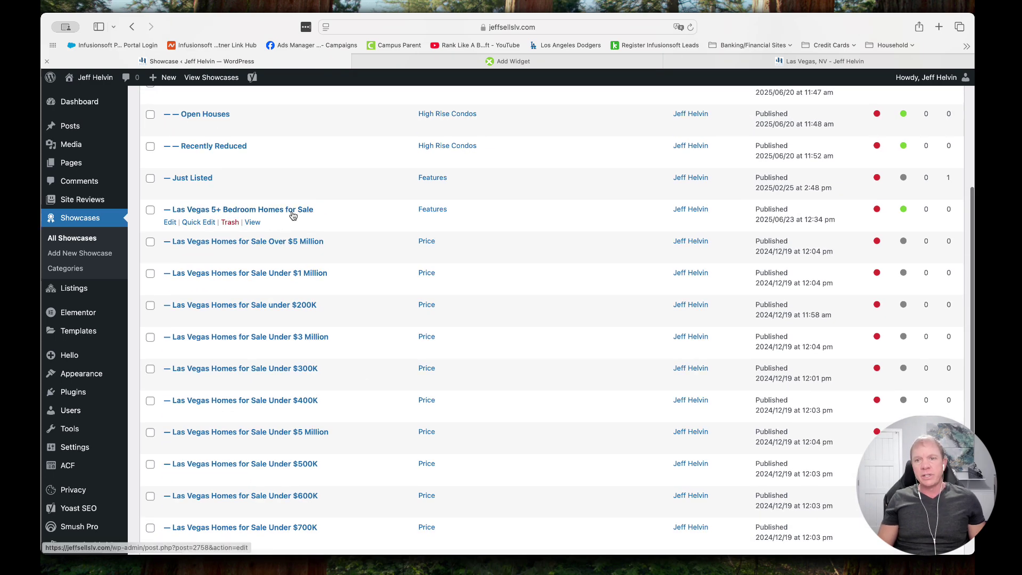
scroll(375, 218, "up", 1)
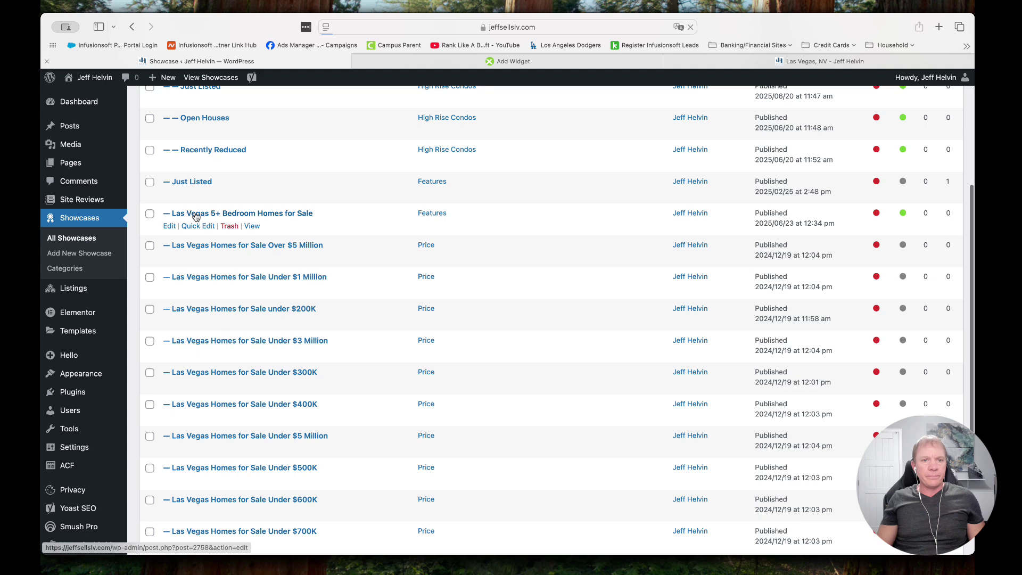
left_click(306, 219)
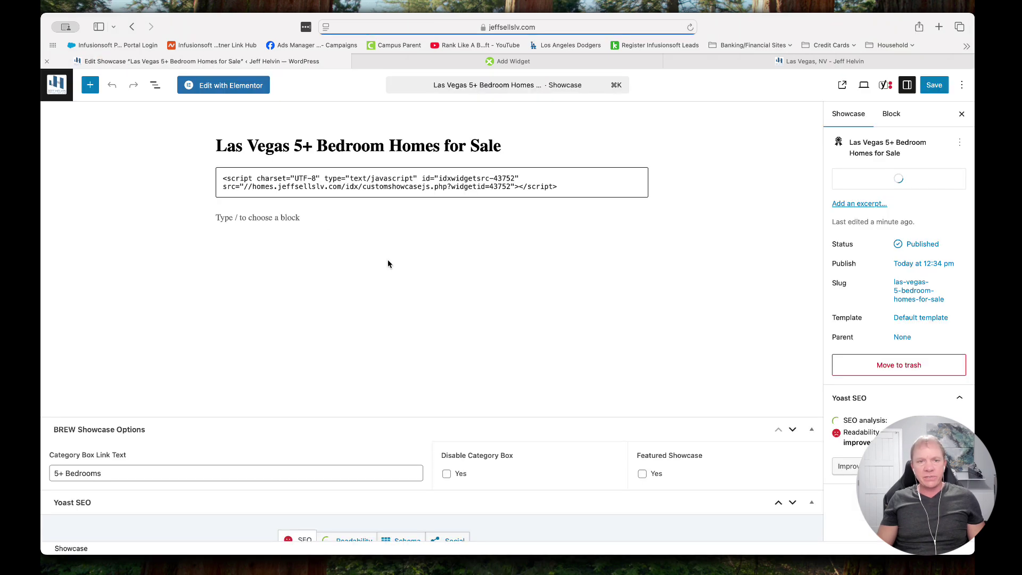
Step: Review the reopened showcase's Category Box Link Text, HTML script block and publishing settings
scroll(290, 273, "down", 5)
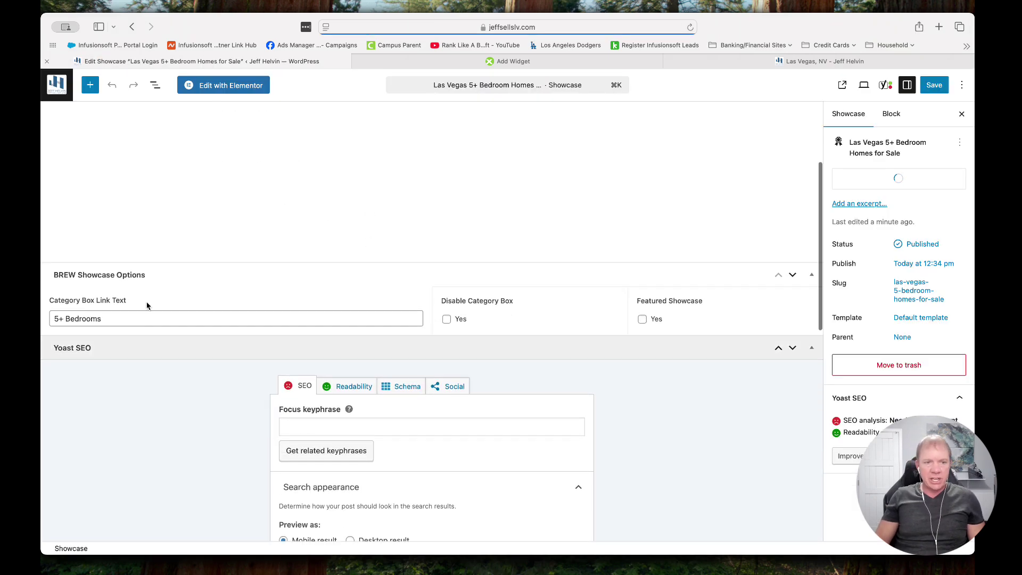
left_click_drag(121, 319, 50, 318)
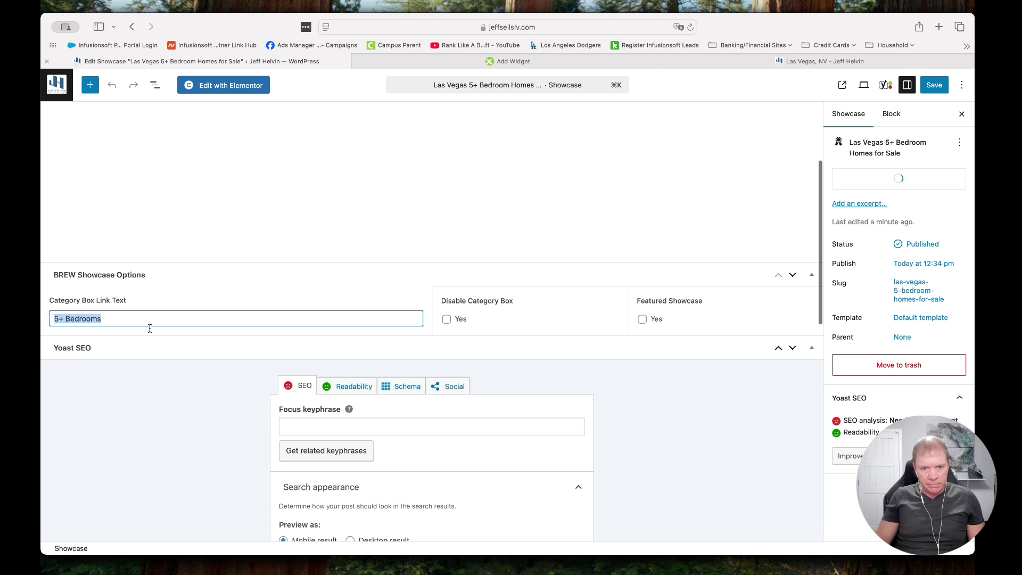
scroll(240, 330, "up", 3)
mouse_move(941, 213)
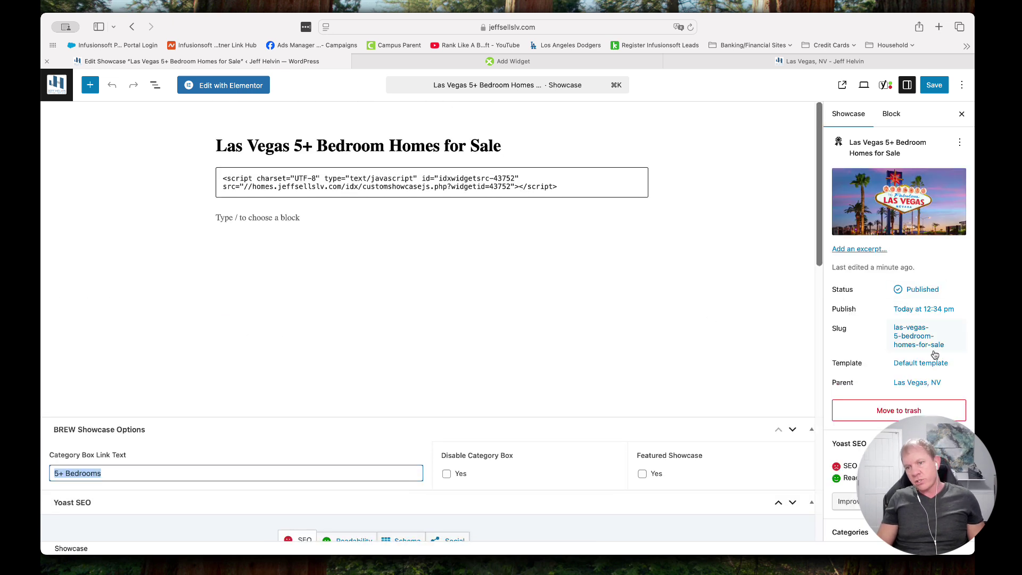
Step: Check the 5+ bedroom showcase's parent, slug and category settings, and exit to the list of all showcases
scroll(932, 349, "down", 2)
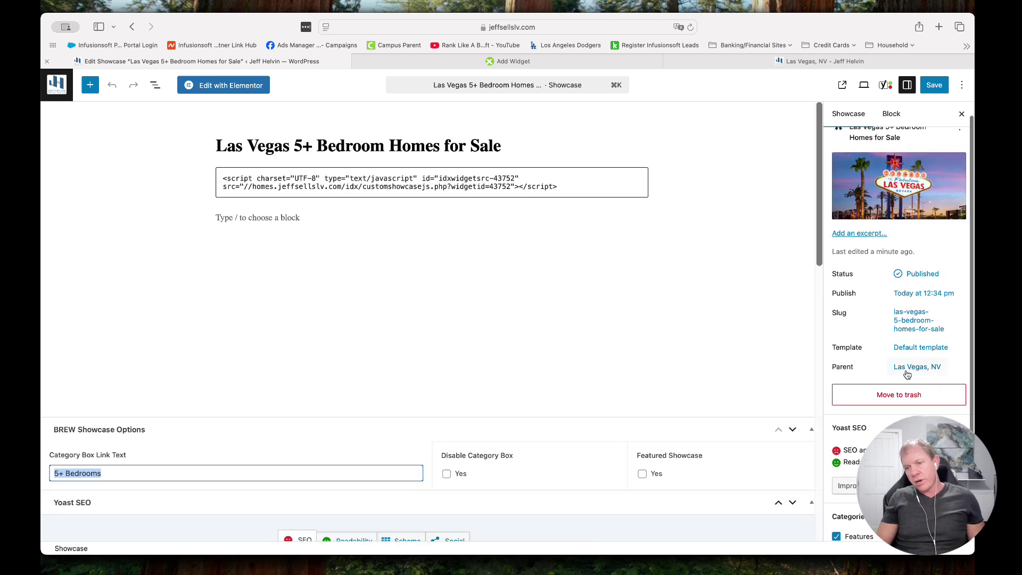
scroll(915, 375, "down", 4)
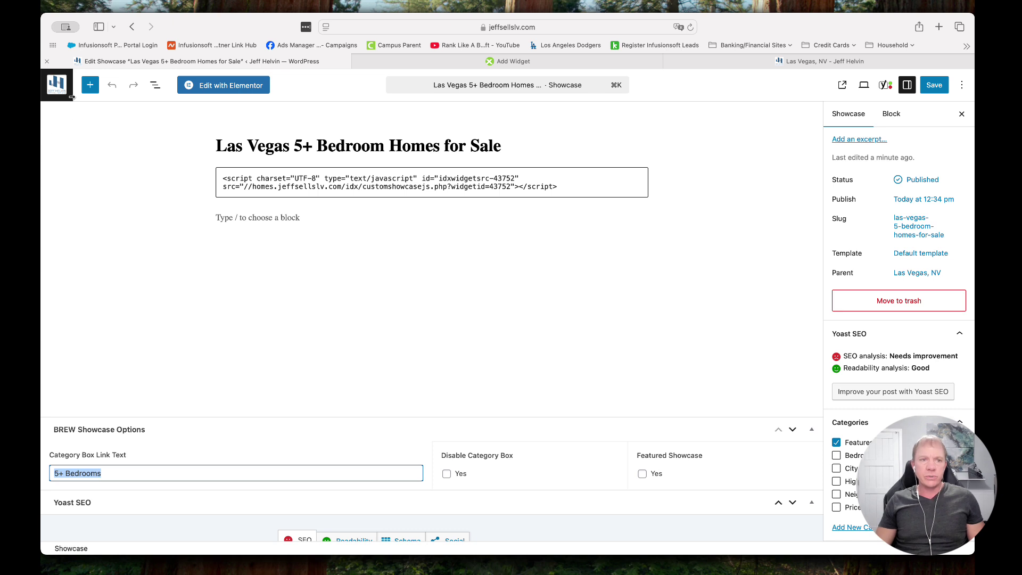
left_click(57, 88)
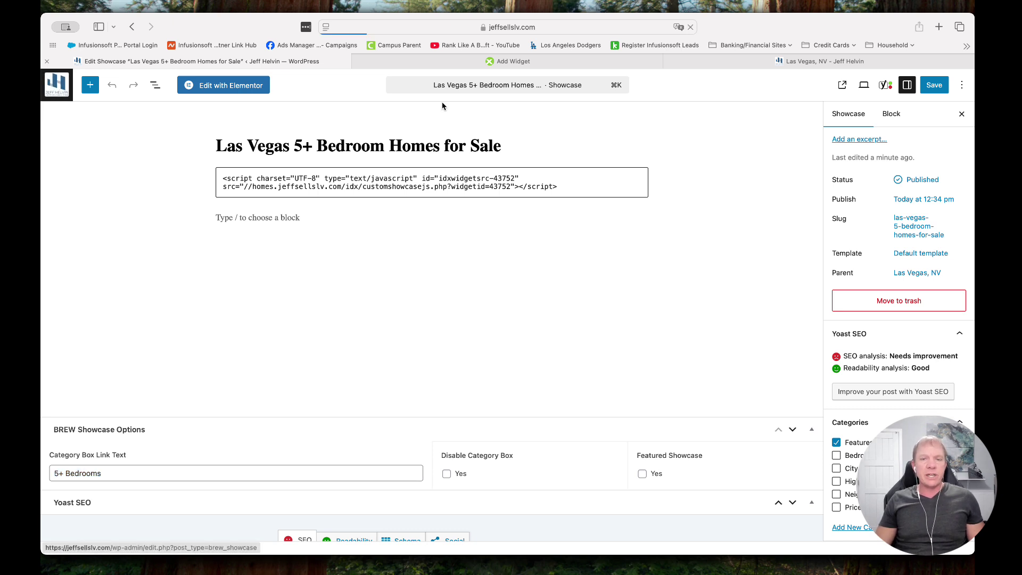
Step: Revisit the generated widget code in IDX Broker, and return to WordPress to start a new blank showcase
left_click(535, 60)
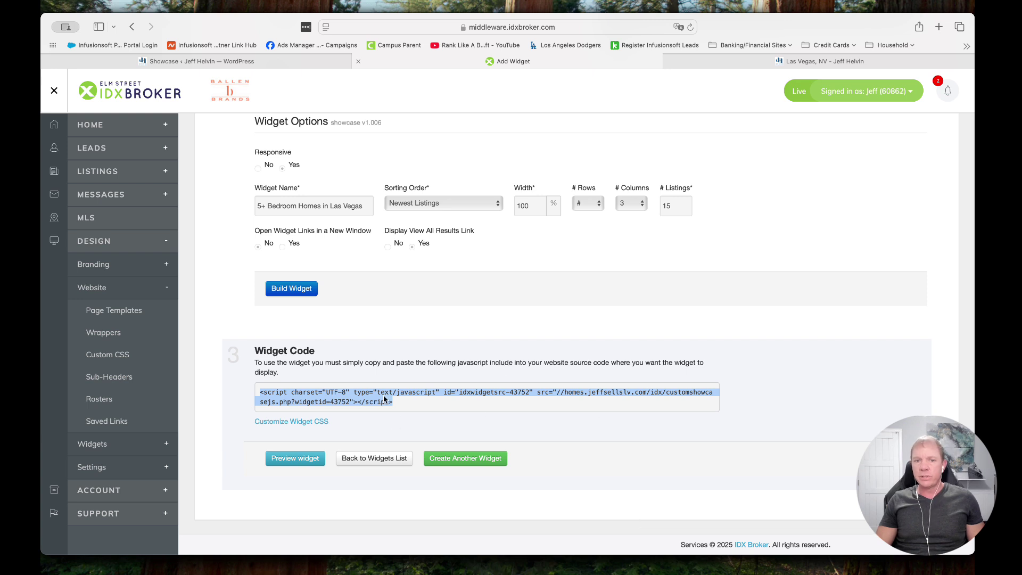
left_click(291, 58)
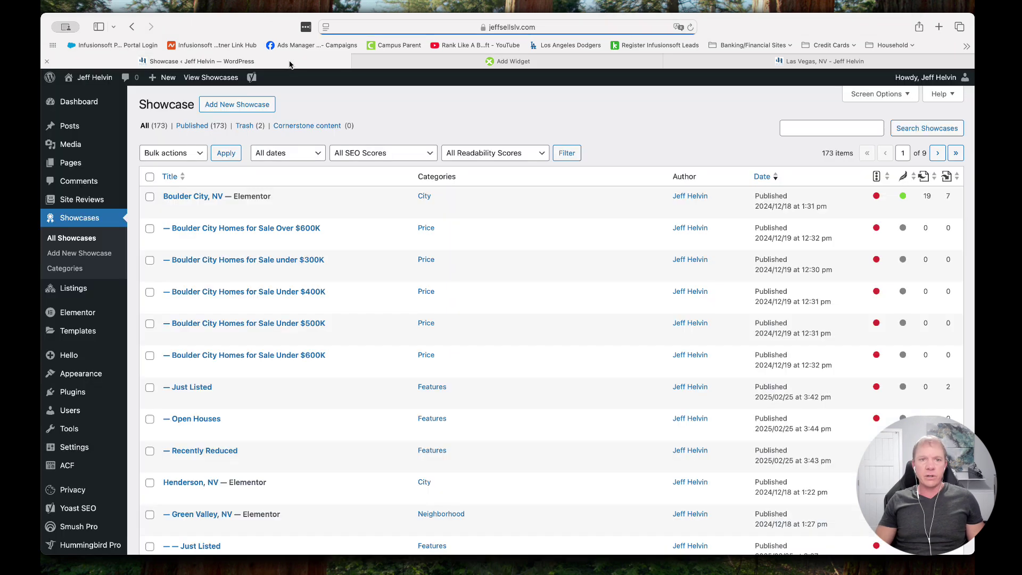
left_click(242, 105)
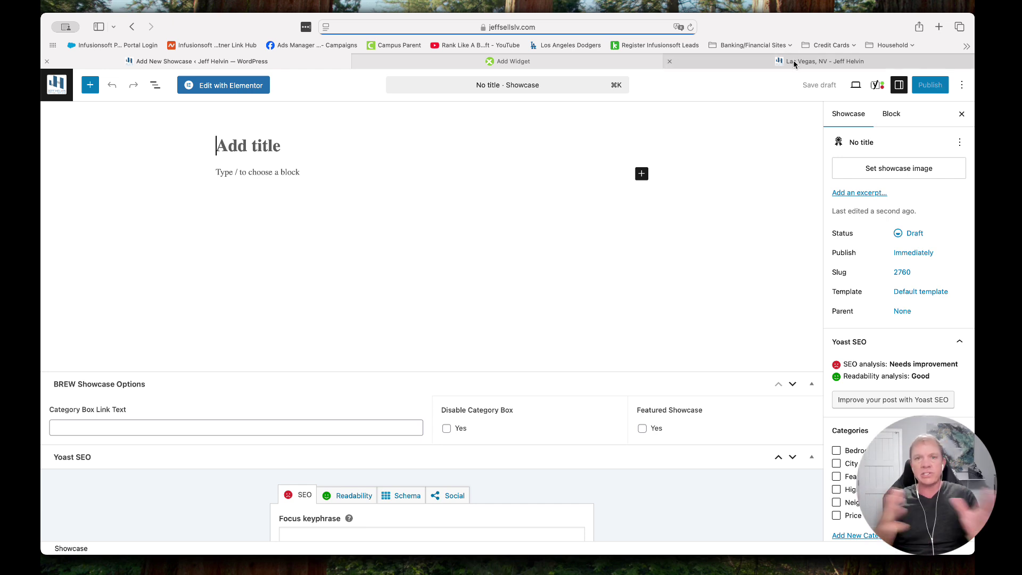
Step: Open the 5+ Bedrooms feature link on the live Las Vegas, NV page and review the resulting showcase page and its listings
mouse_move(794, 64)
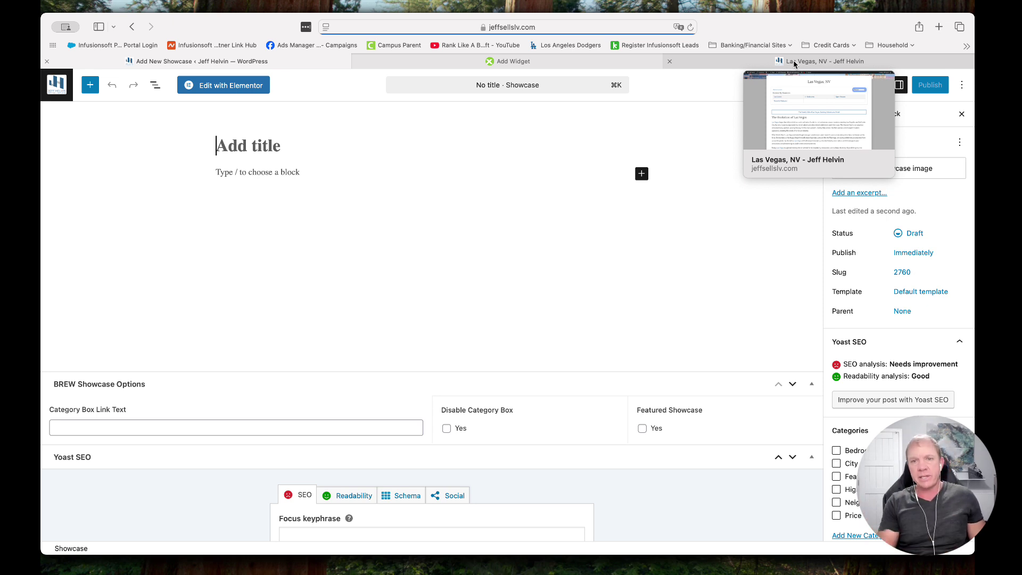
left_click(799, 62)
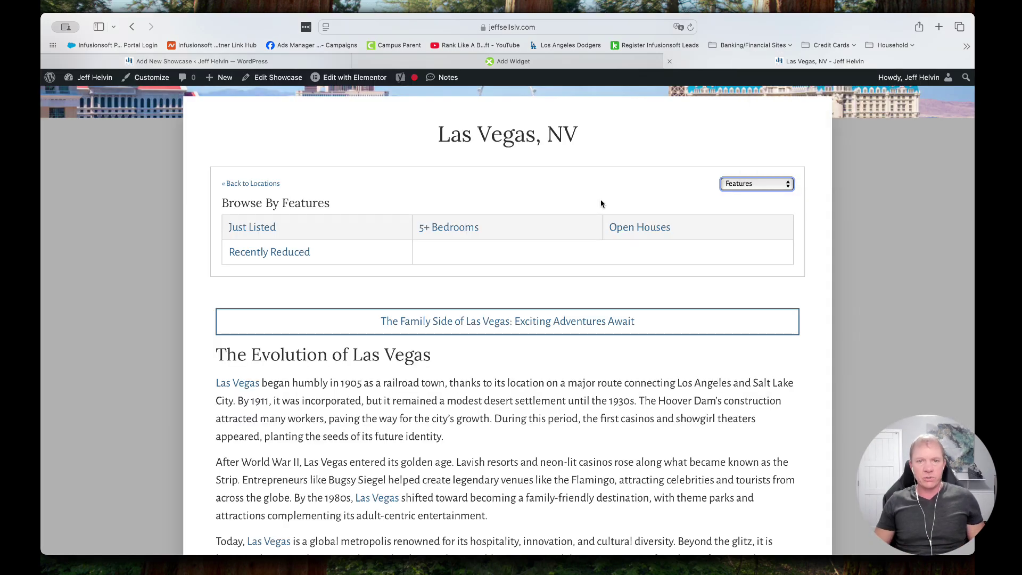
scroll(601, 204, "up", 5)
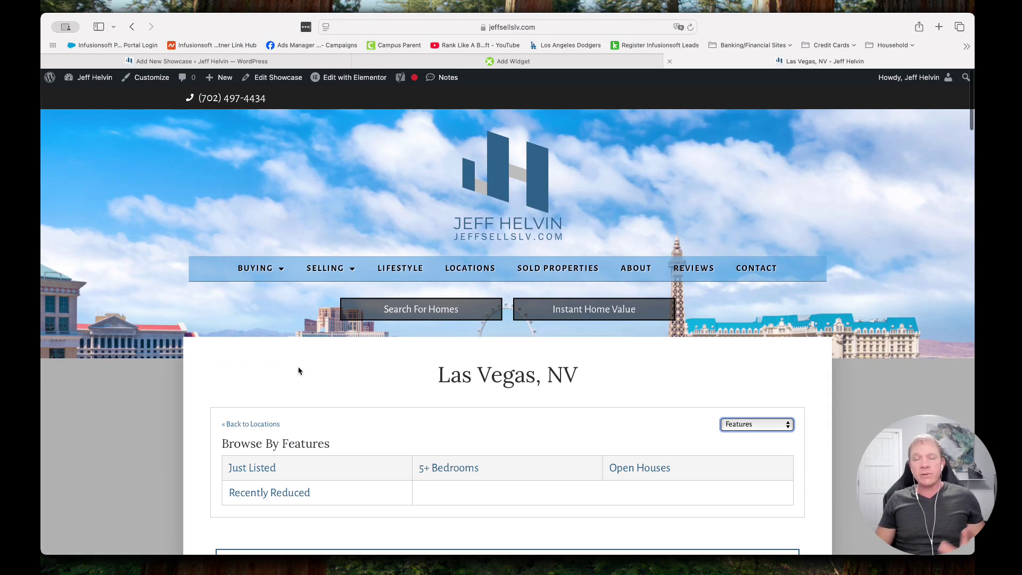
left_click(439, 468)
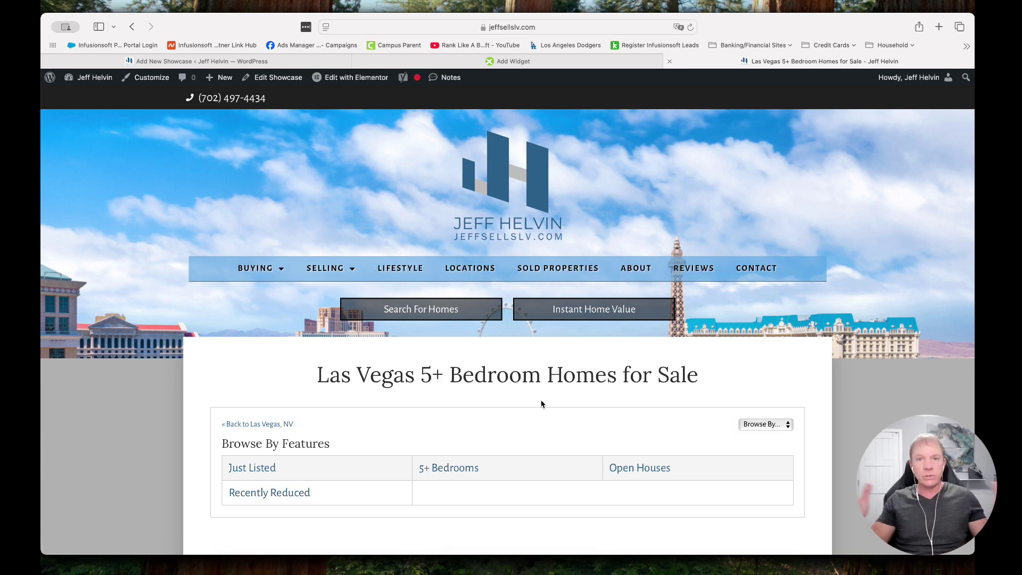
scroll(542, 404, "down", 3)
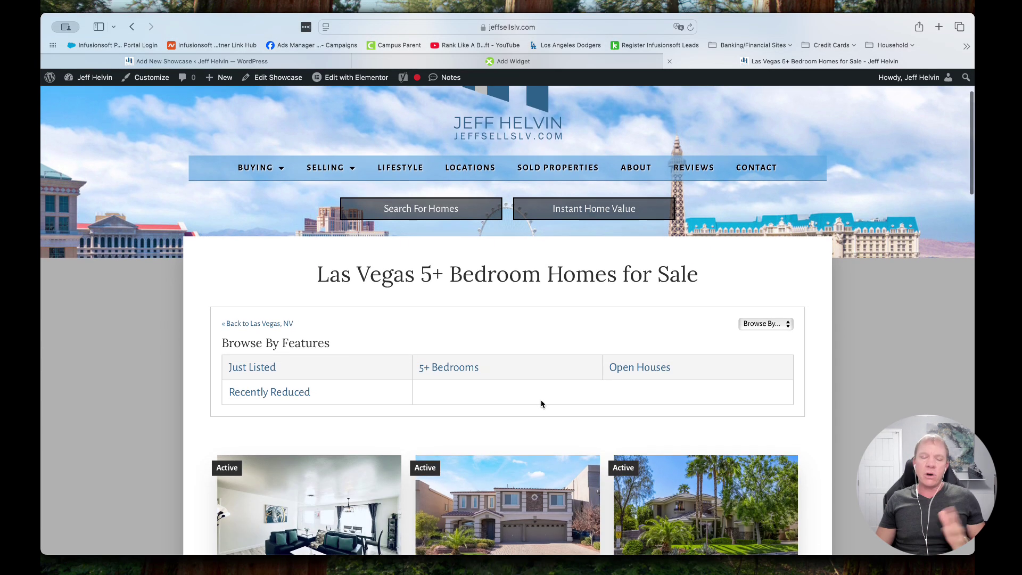
scroll(542, 405, "up", 3)
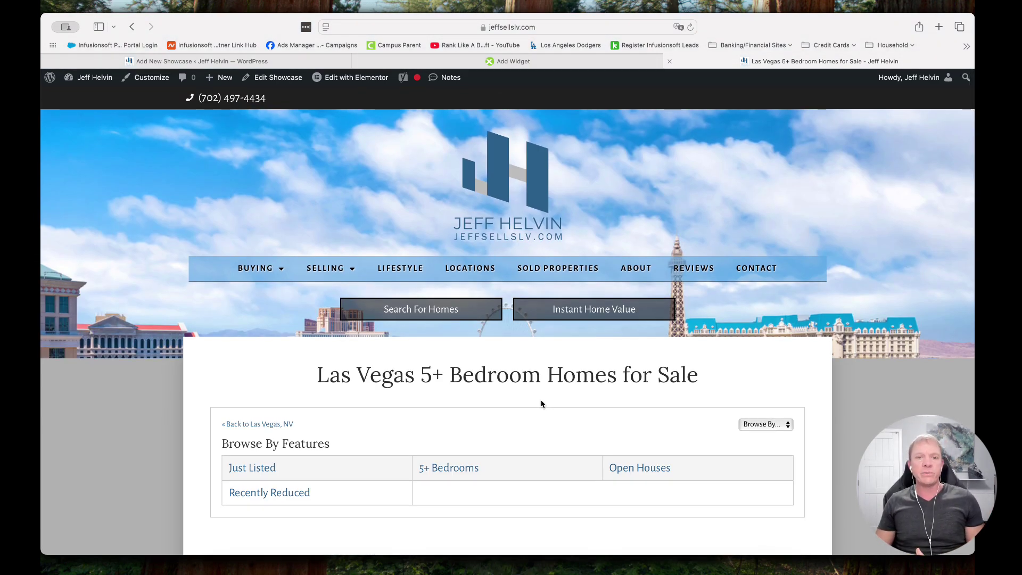
scroll(526, 403, "up", 2)
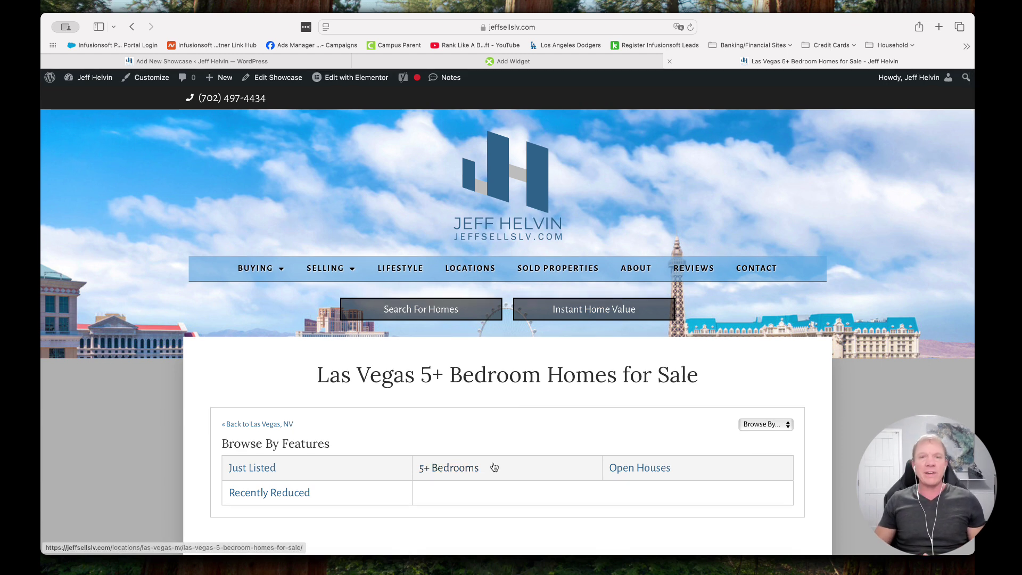
scroll(522, 432, "up", 2)
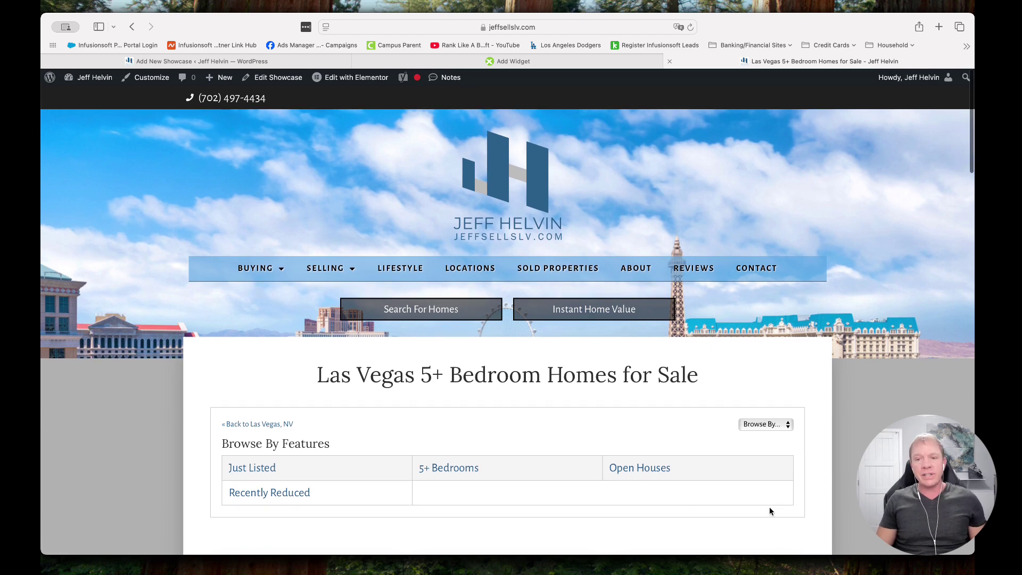